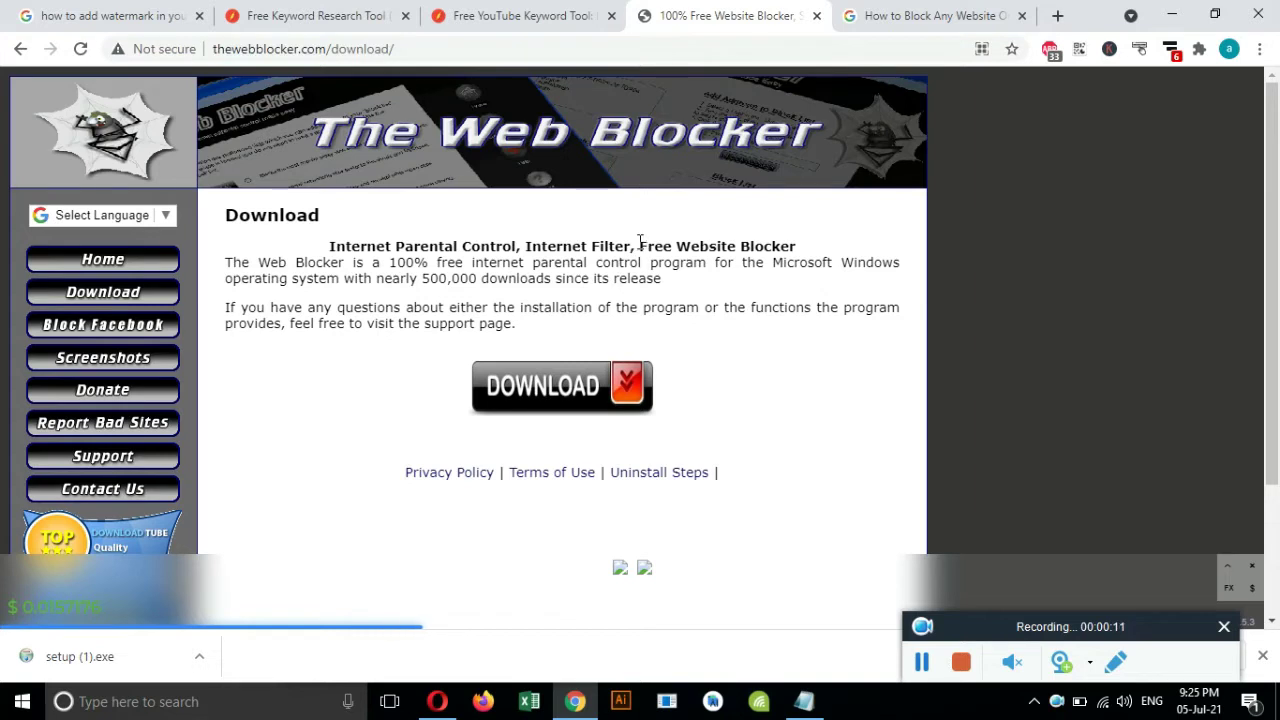
Run the downloaded setup (1).exe and complete The Web Blocker installation.
left_click(781, 409)
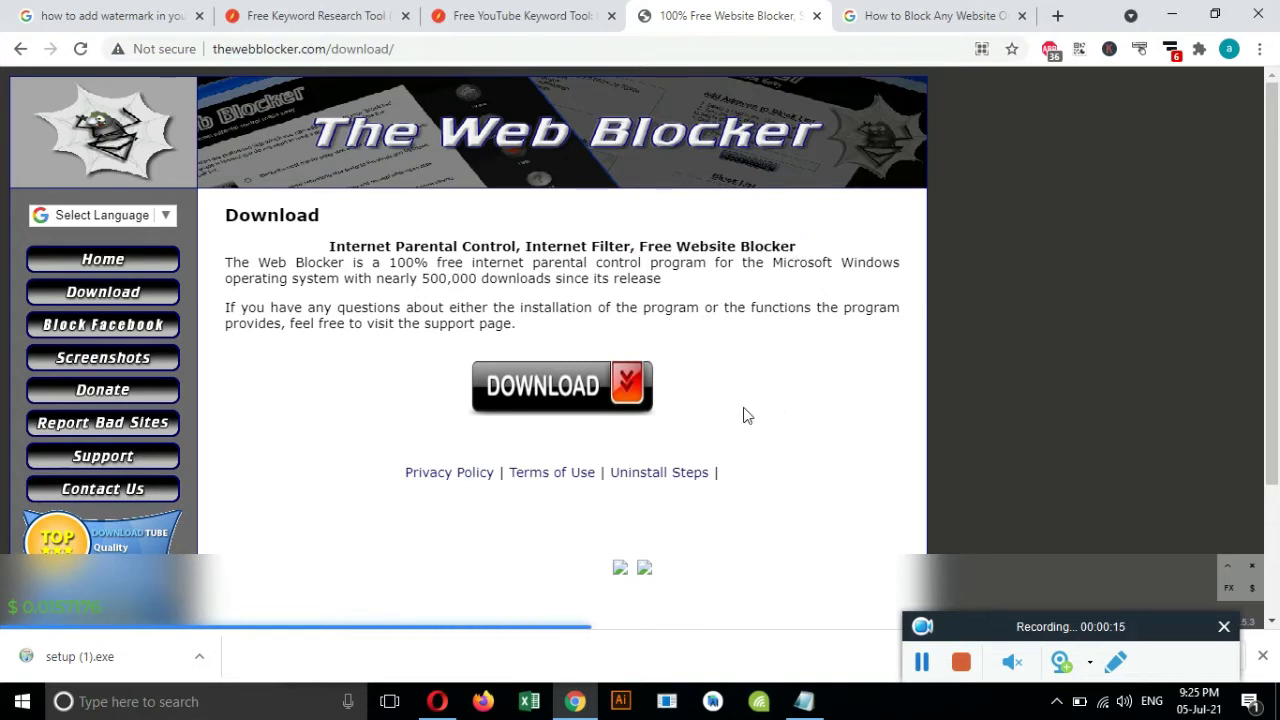
left_click(74, 656)
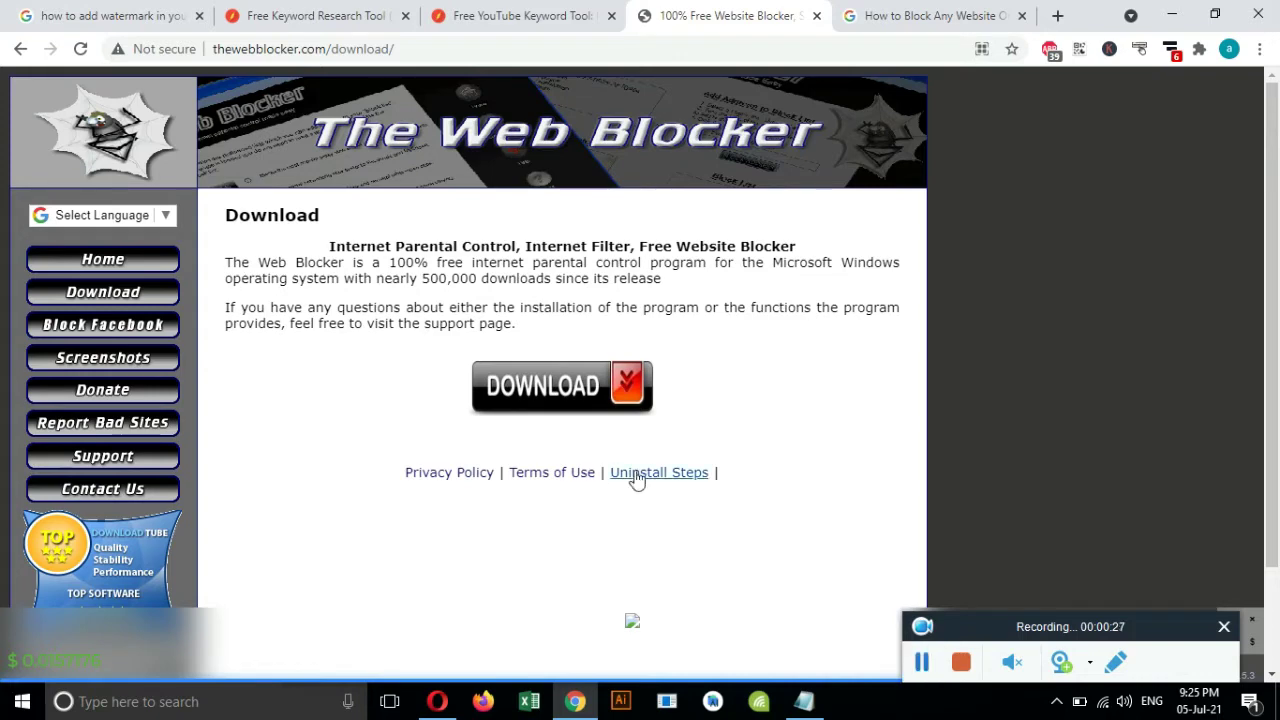
left_click(745, 505)
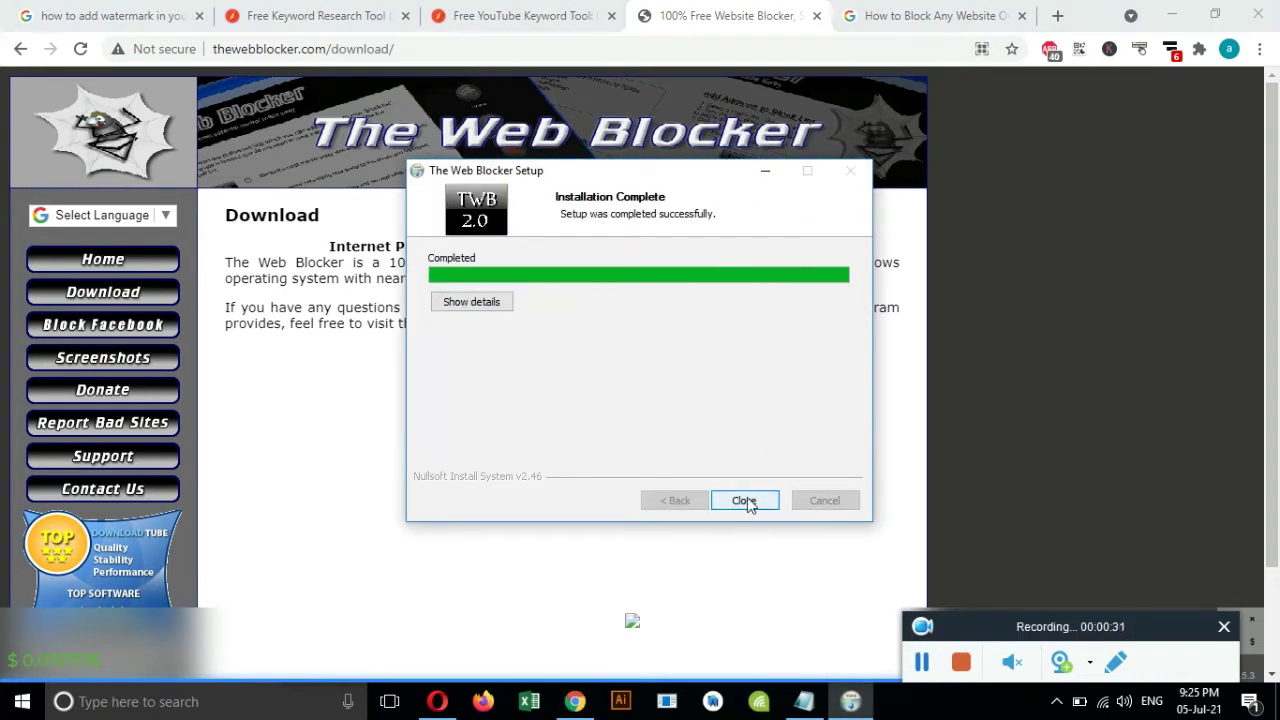
left_click(745, 501)
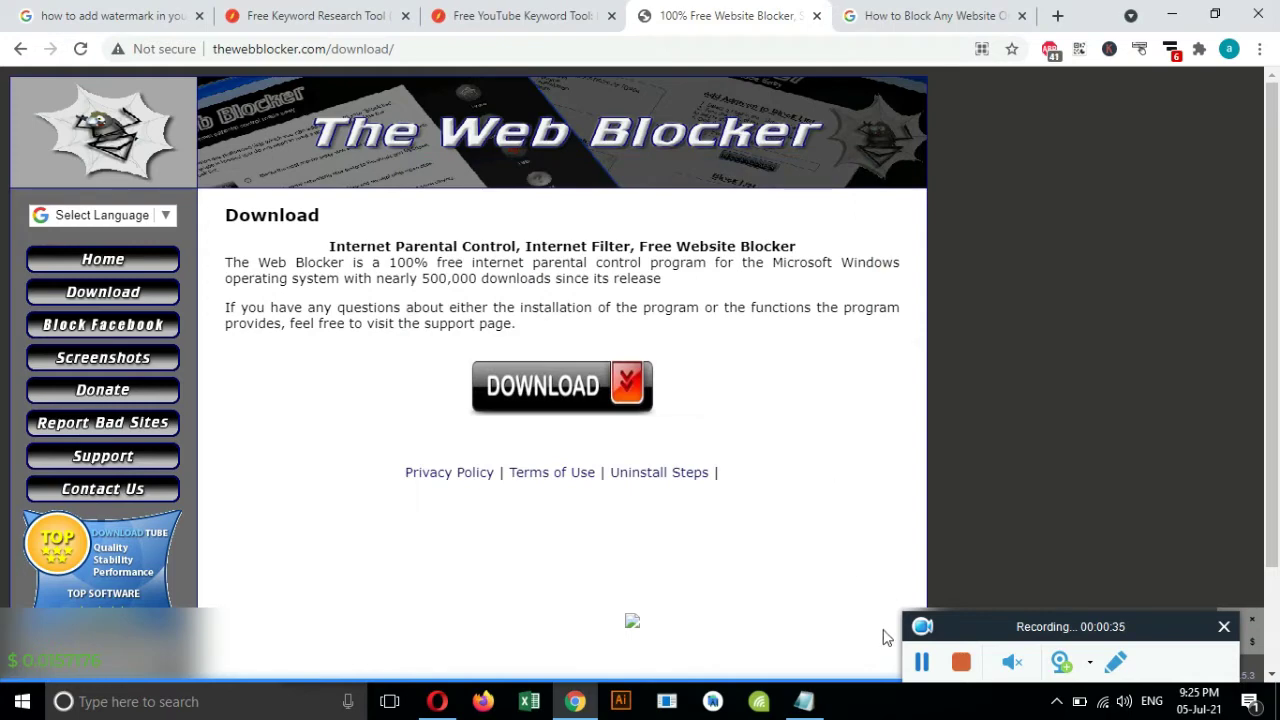
Browse the site's Screenshots page, then launch The Web Blocker from the desktop icon.
scroll(886, 640, "down", 1)
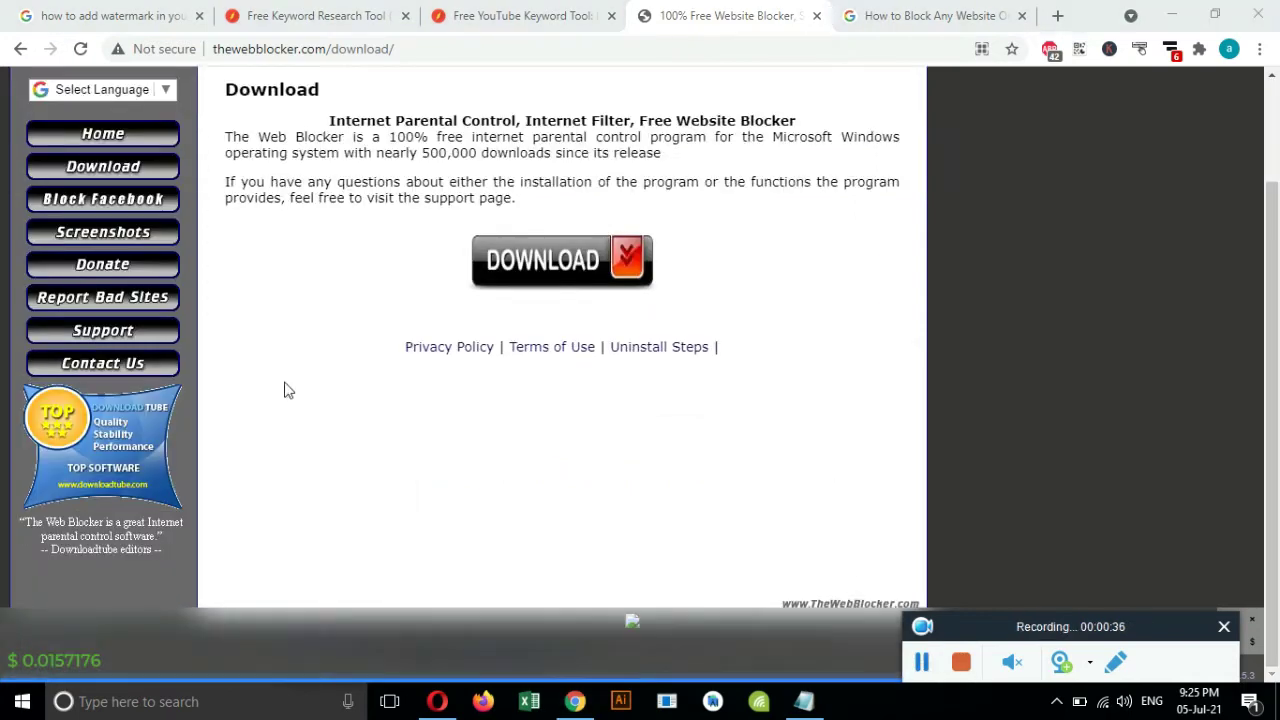
left_click(120, 236)
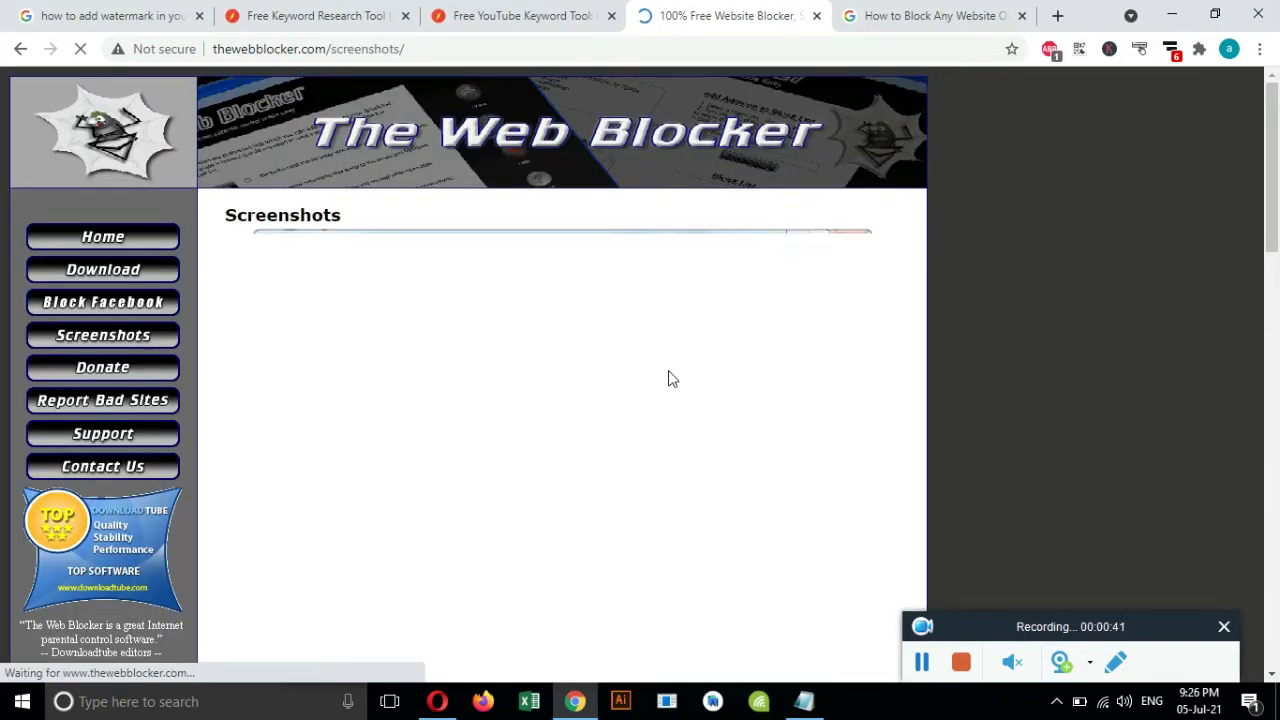
scroll(672, 376, "down", 1)
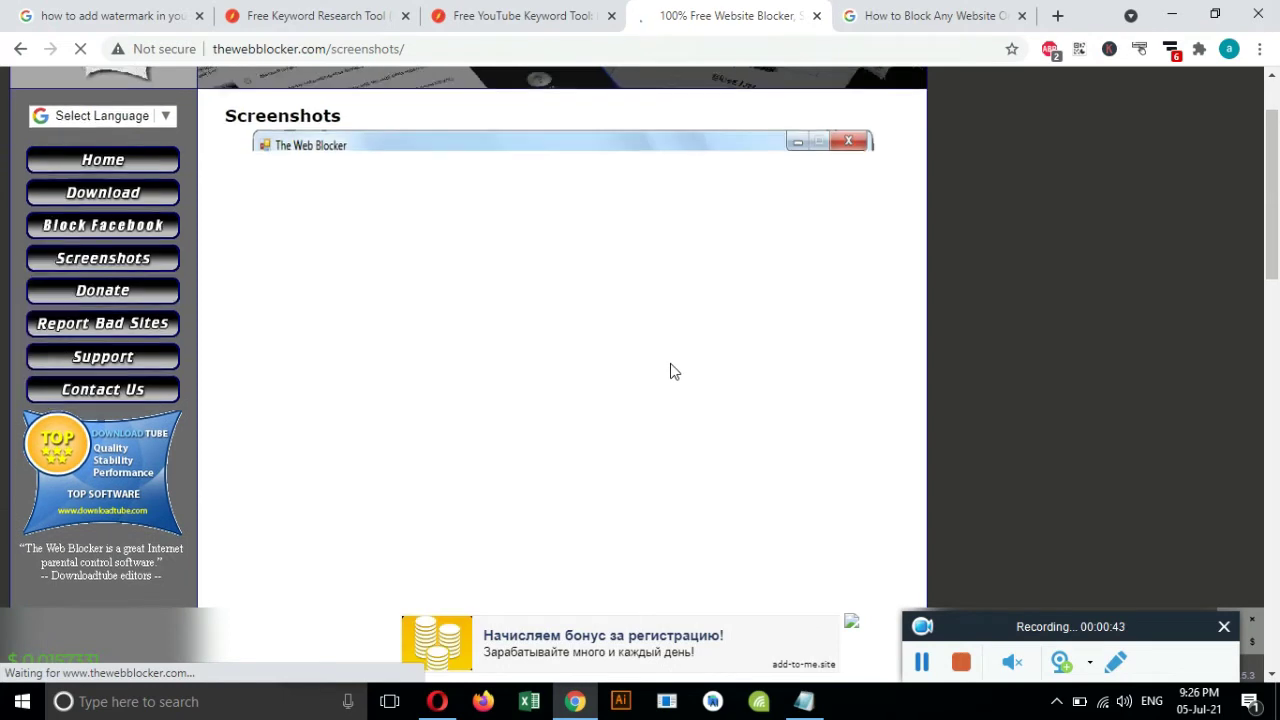
scroll(672, 375, "down", 1)
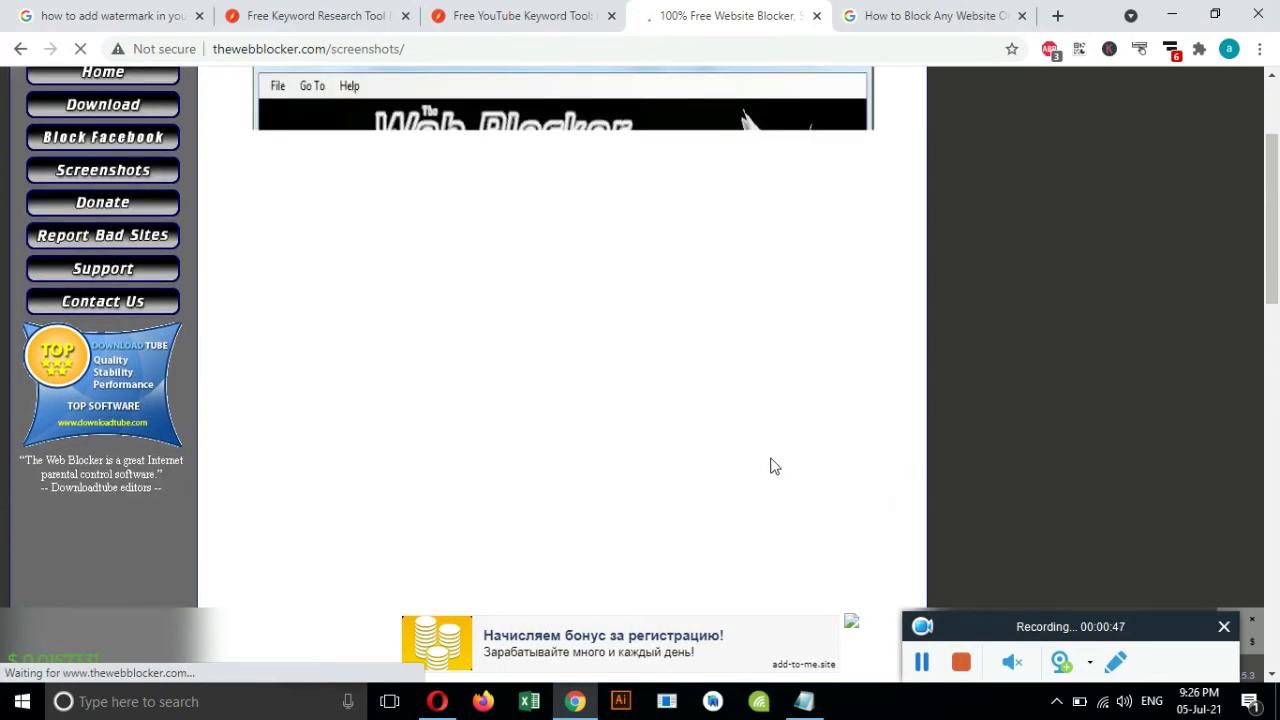
key("super+d")
double_click(546, 128)
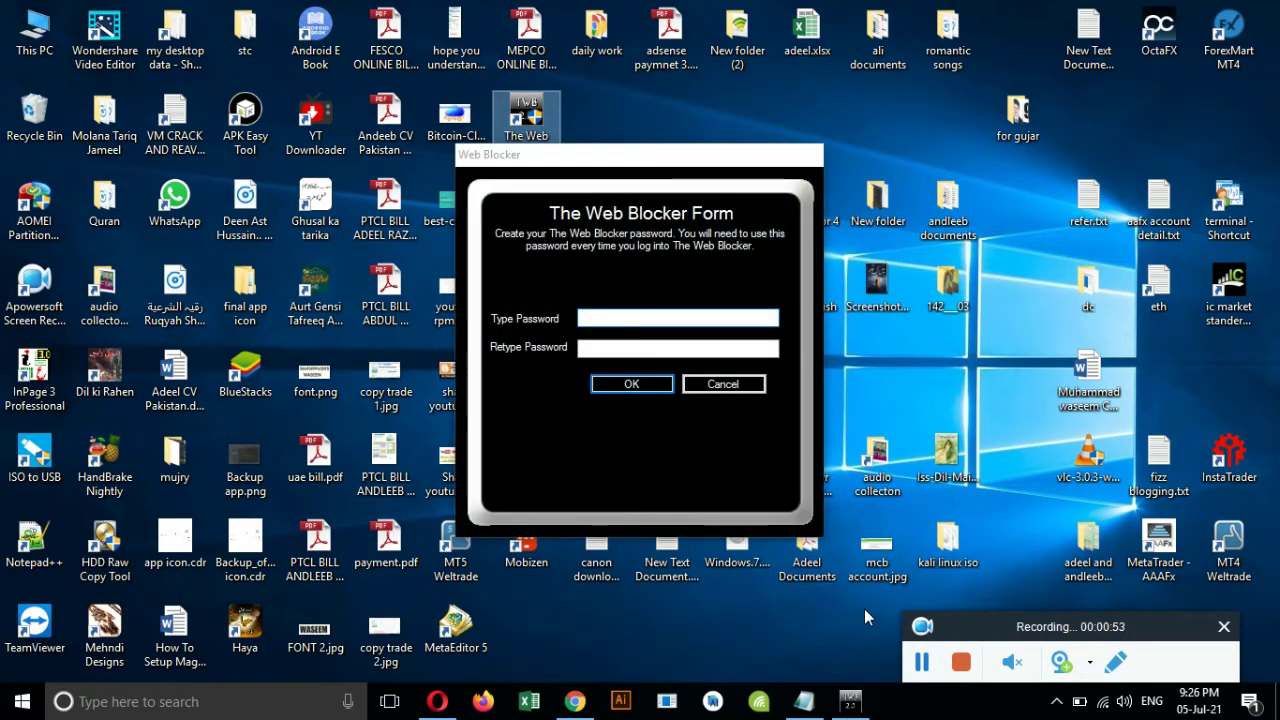
Enter the new login password, retype it to confirm, submit, and dismiss the login message.
left_click(575, 291)
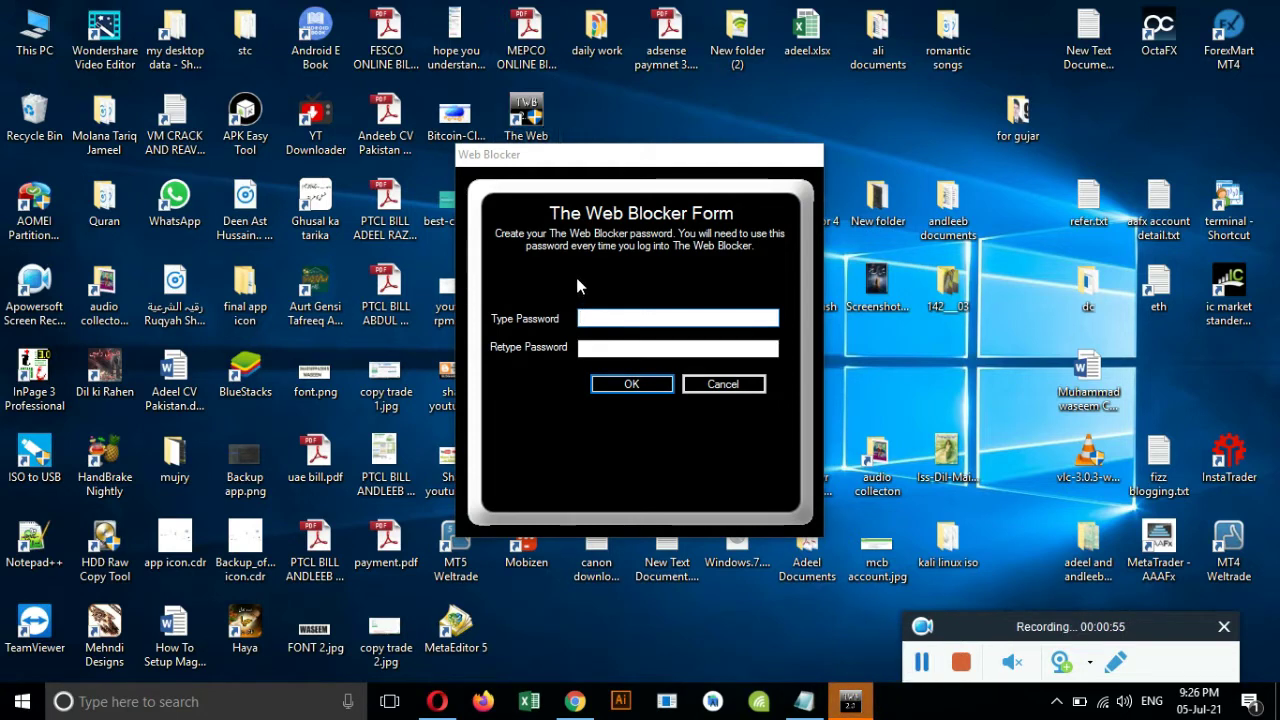
left_click(612, 319)
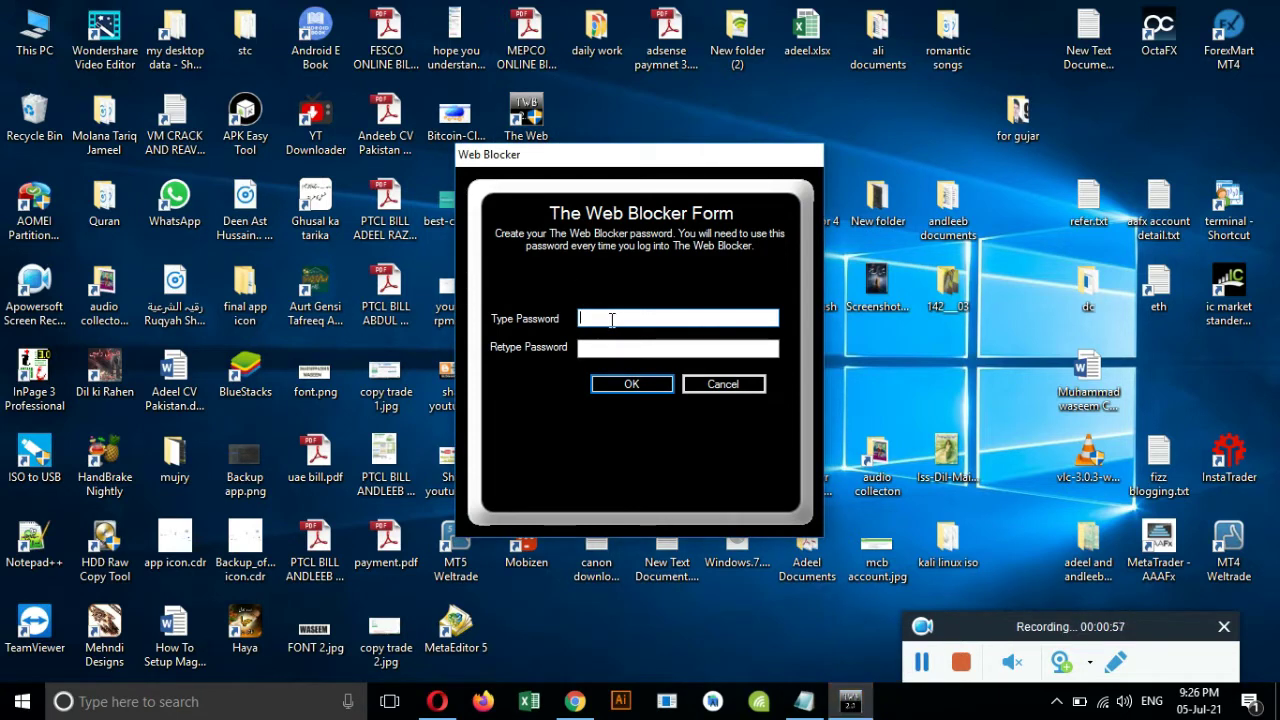
type("123456")
left_click(580, 348)
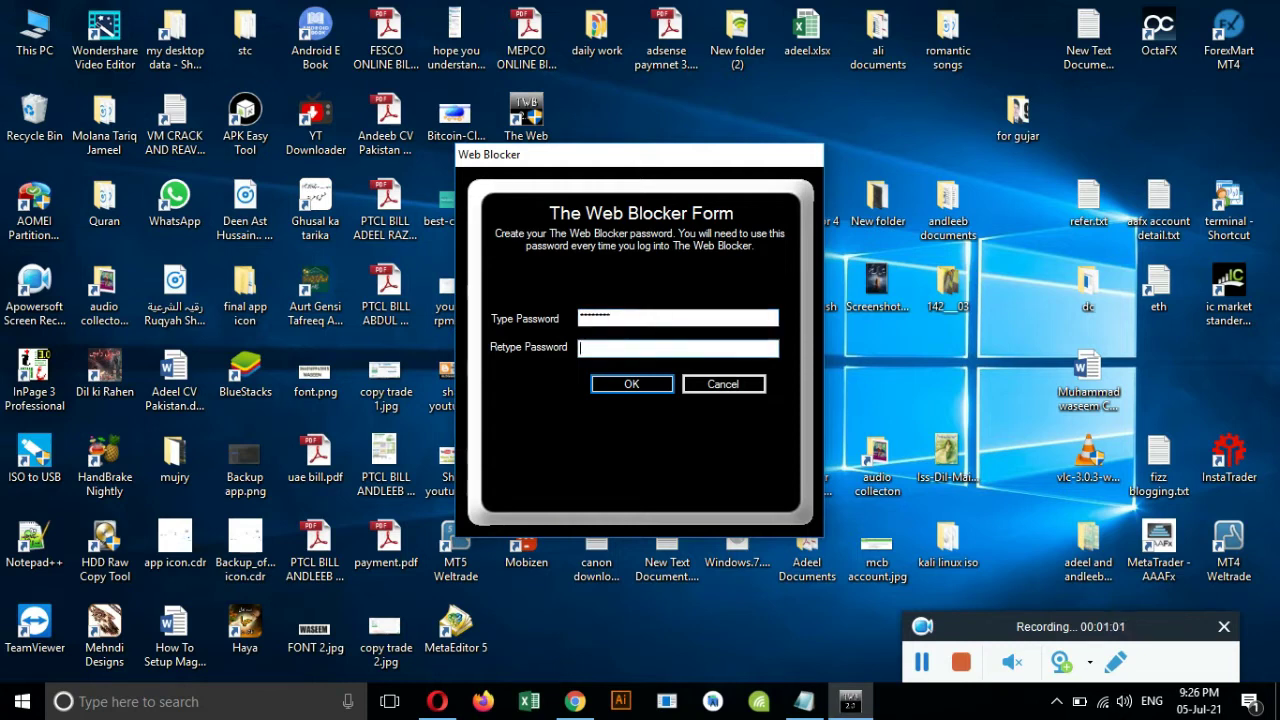
type("12345678")
left_click(643, 384)
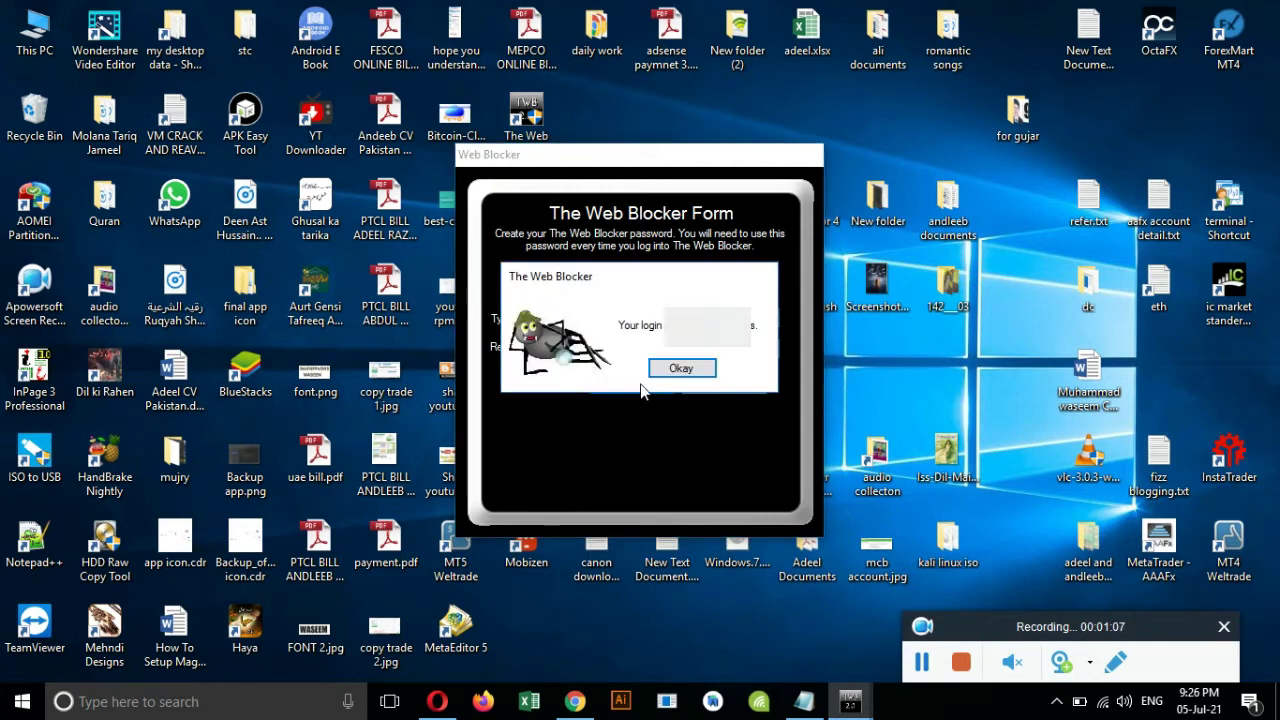
left_click(682, 369)
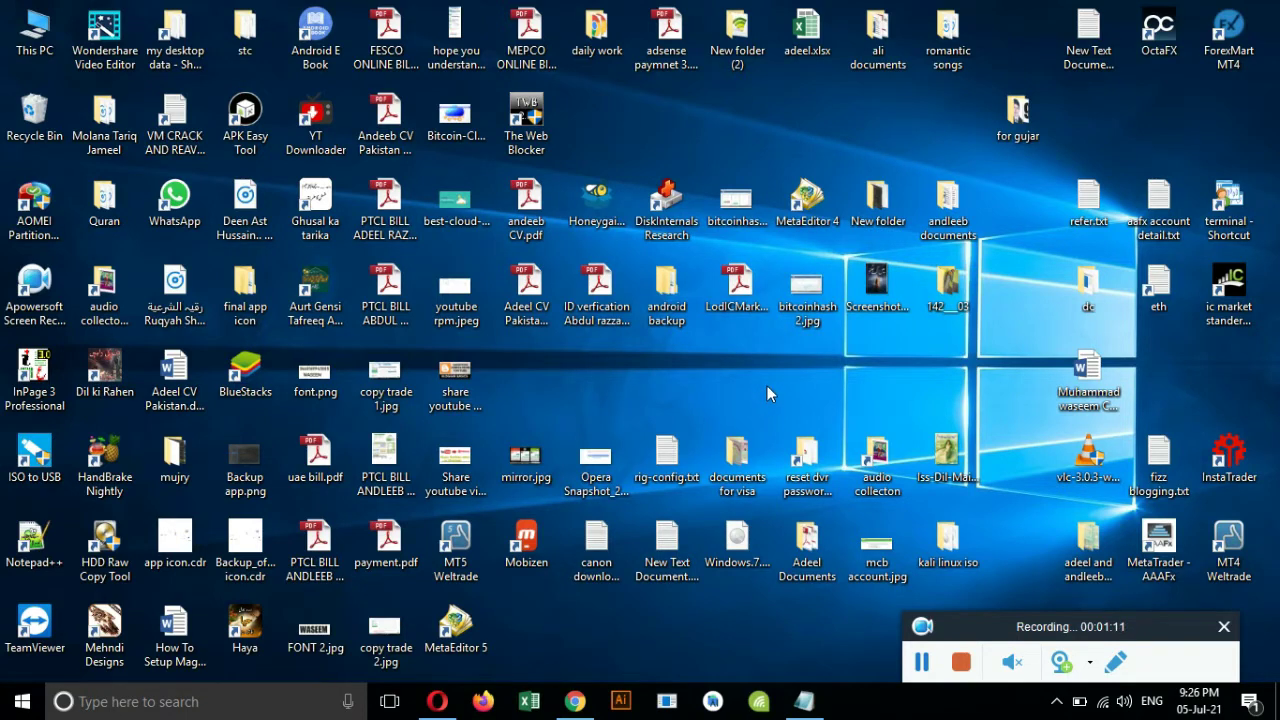
Relaunch The Web Blocker and attempt login, dismissing the Incorrect Password messages.
double_click(530, 122)
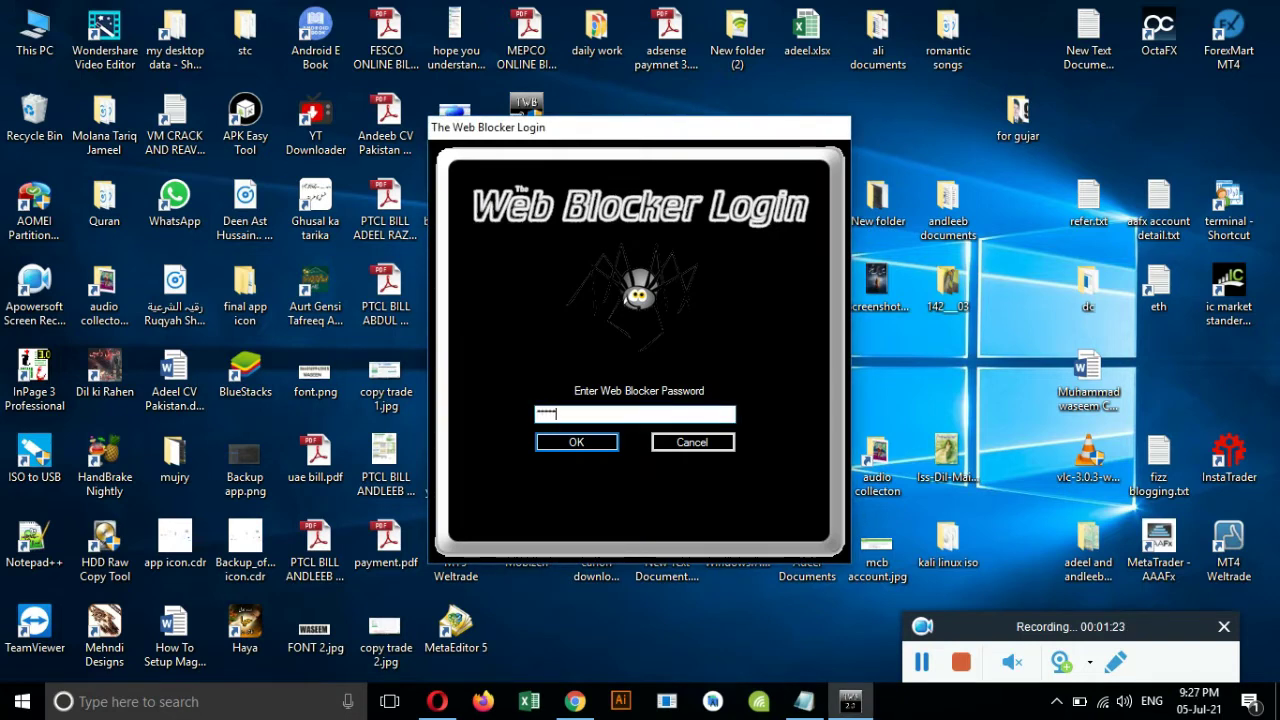
key("Return")
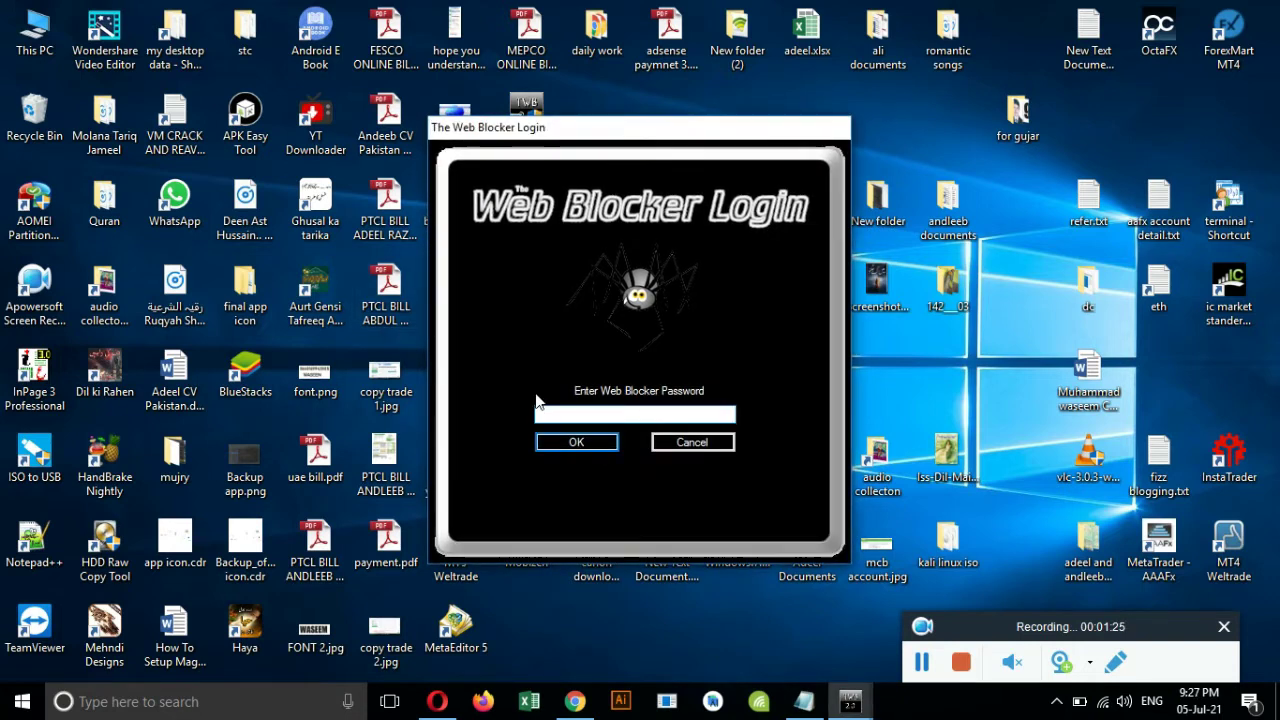
left_click(590, 444)
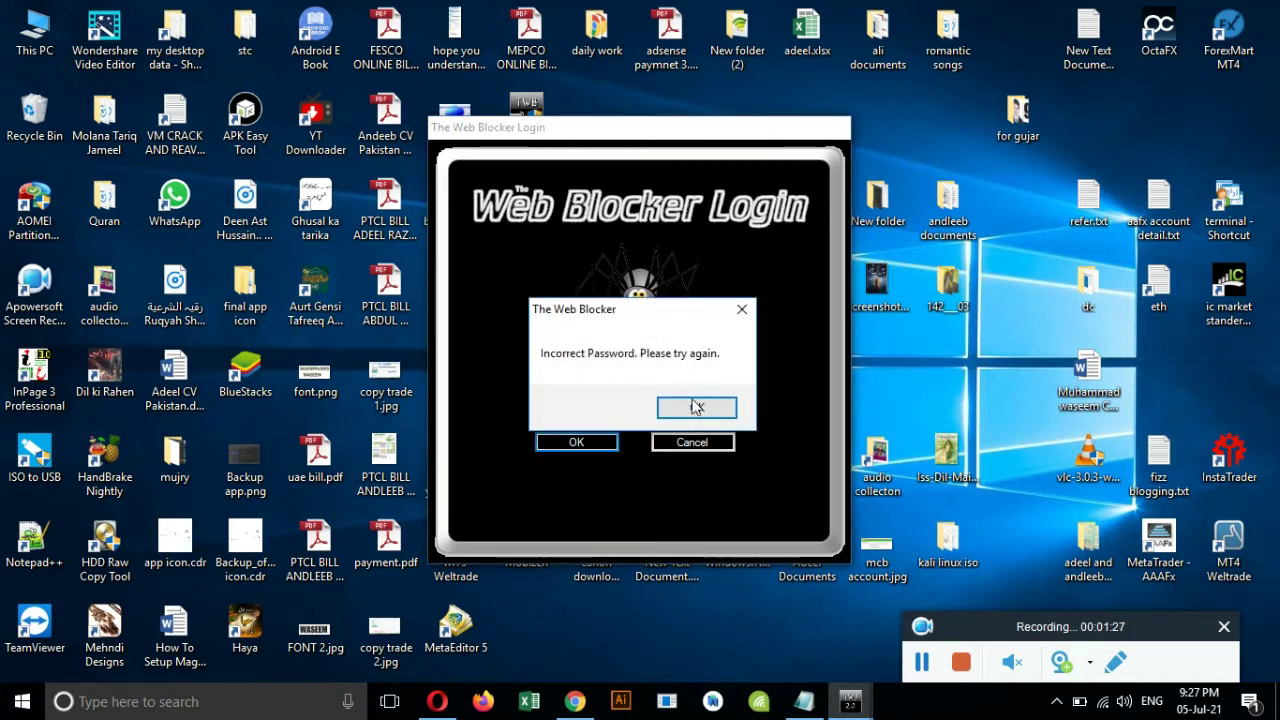
left_click(697, 404)
left_click(588, 444)
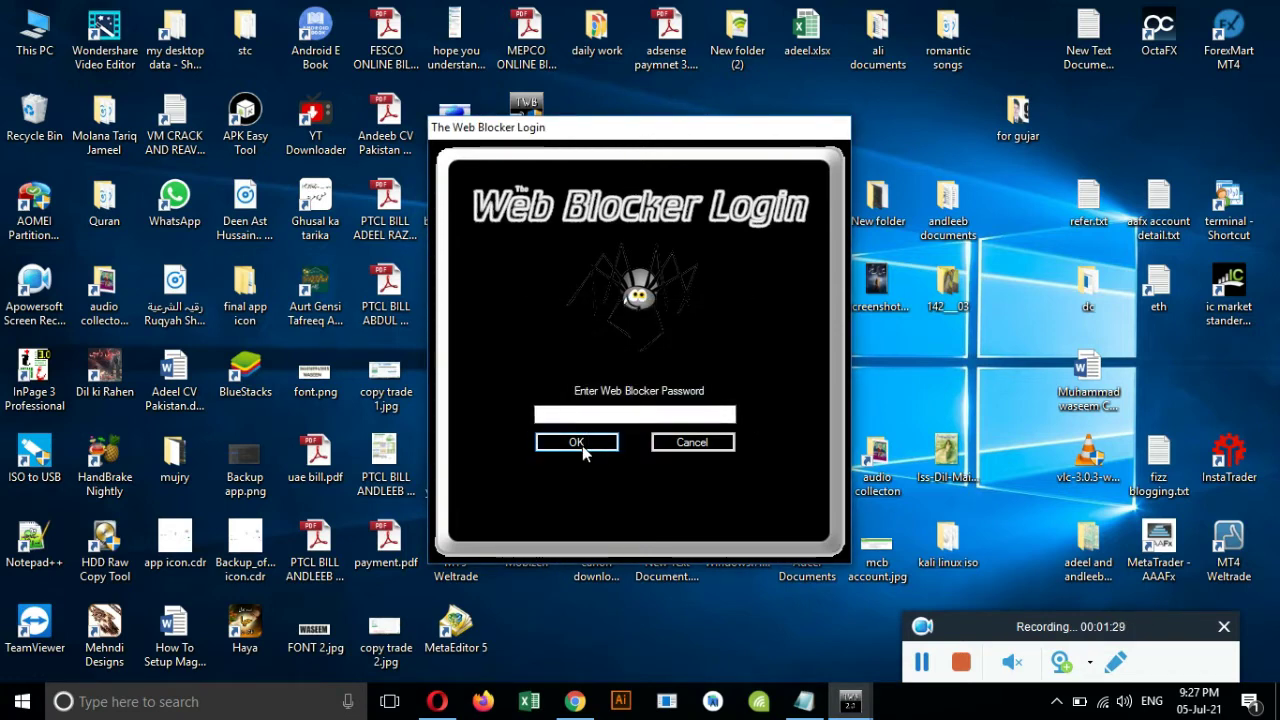
left_click(697, 410)
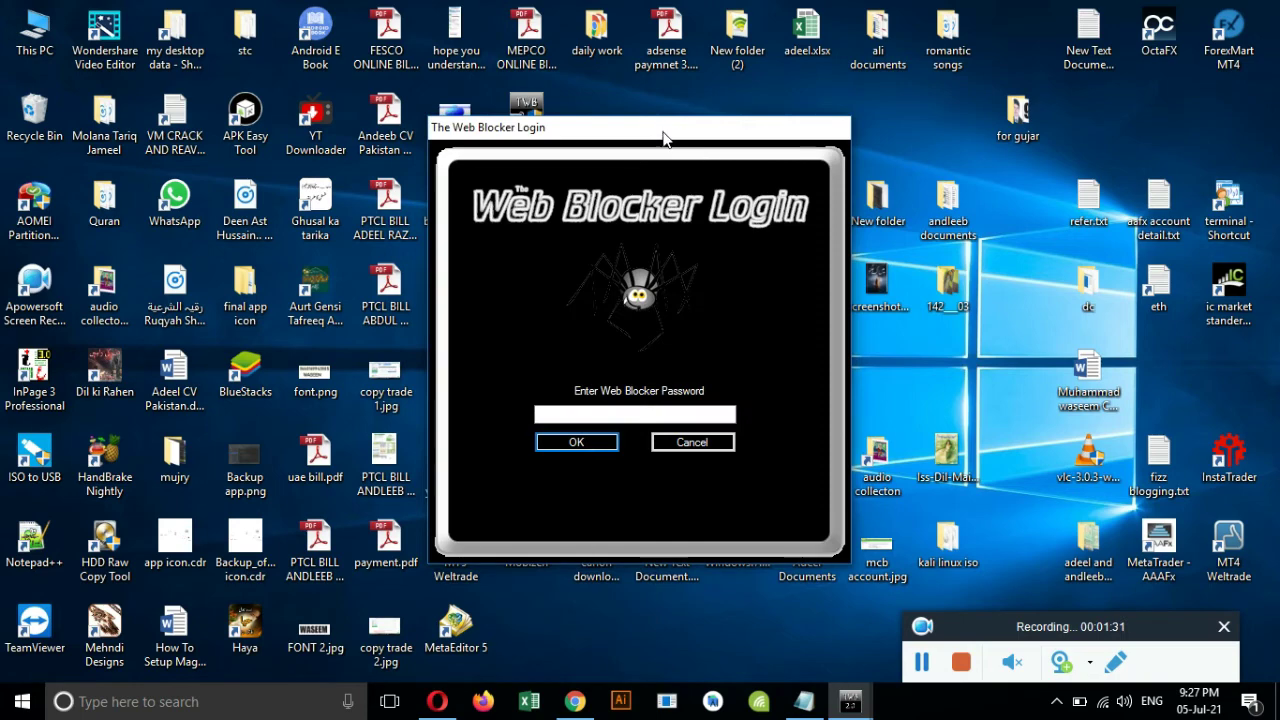
Cancel the extra login window and log in by re-entering the account password.
left_click_drag(435, 256, 375, 222)
left_click(404, 531)
left_click_drag(408, 217, 888, 112)
left_click(815, 401)
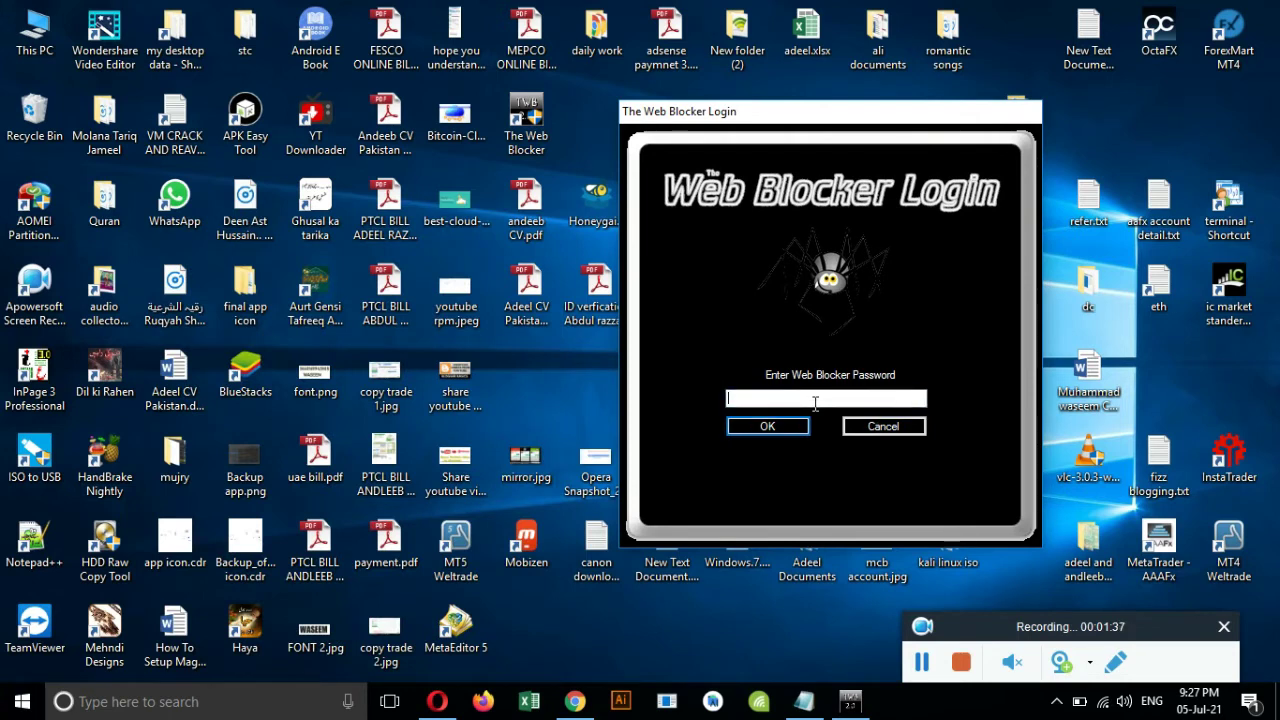
type("**")
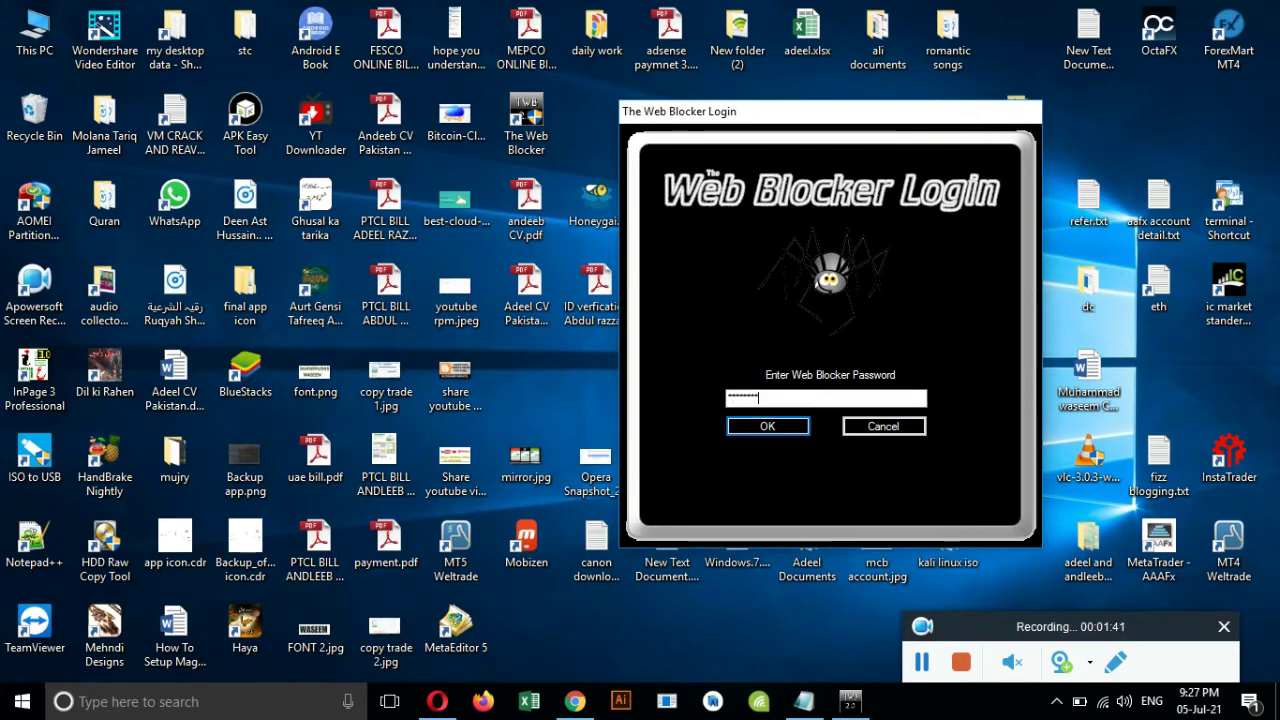
key("Return")
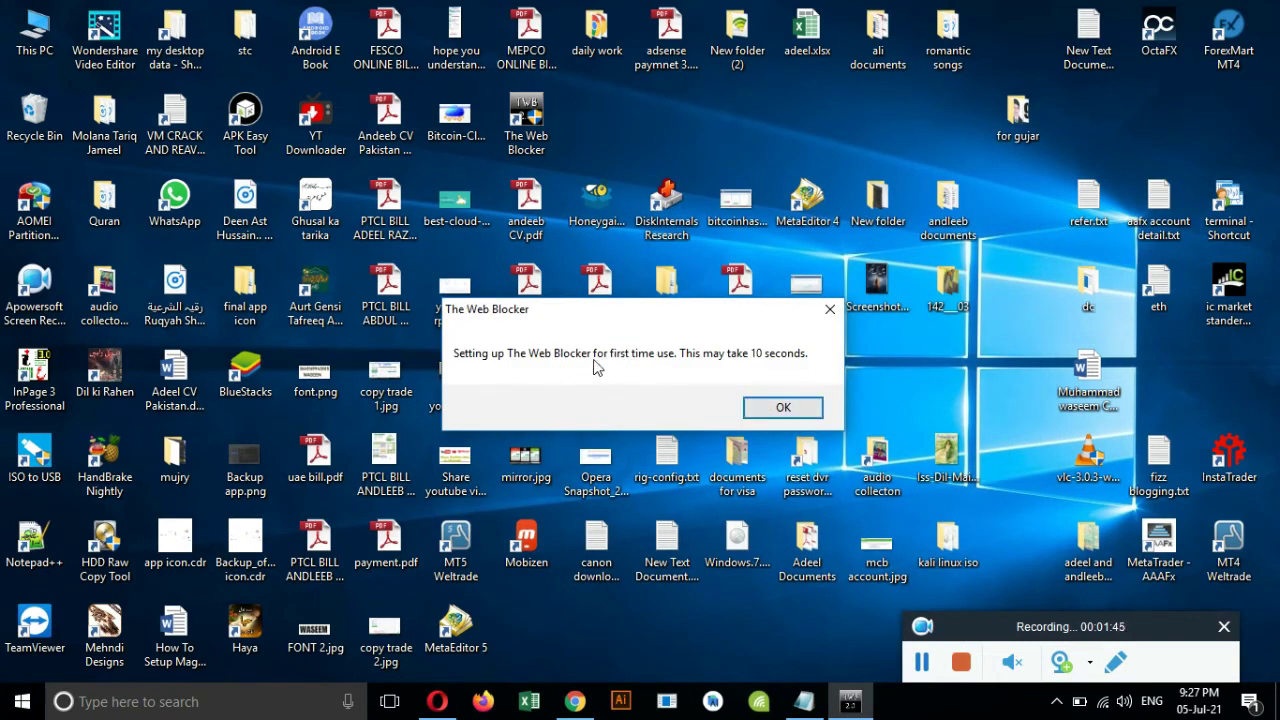
Acknowledge the first-time setup and administrator-privileges notices, then reposition the .NET service-not-found error.
left_click(770, 409)
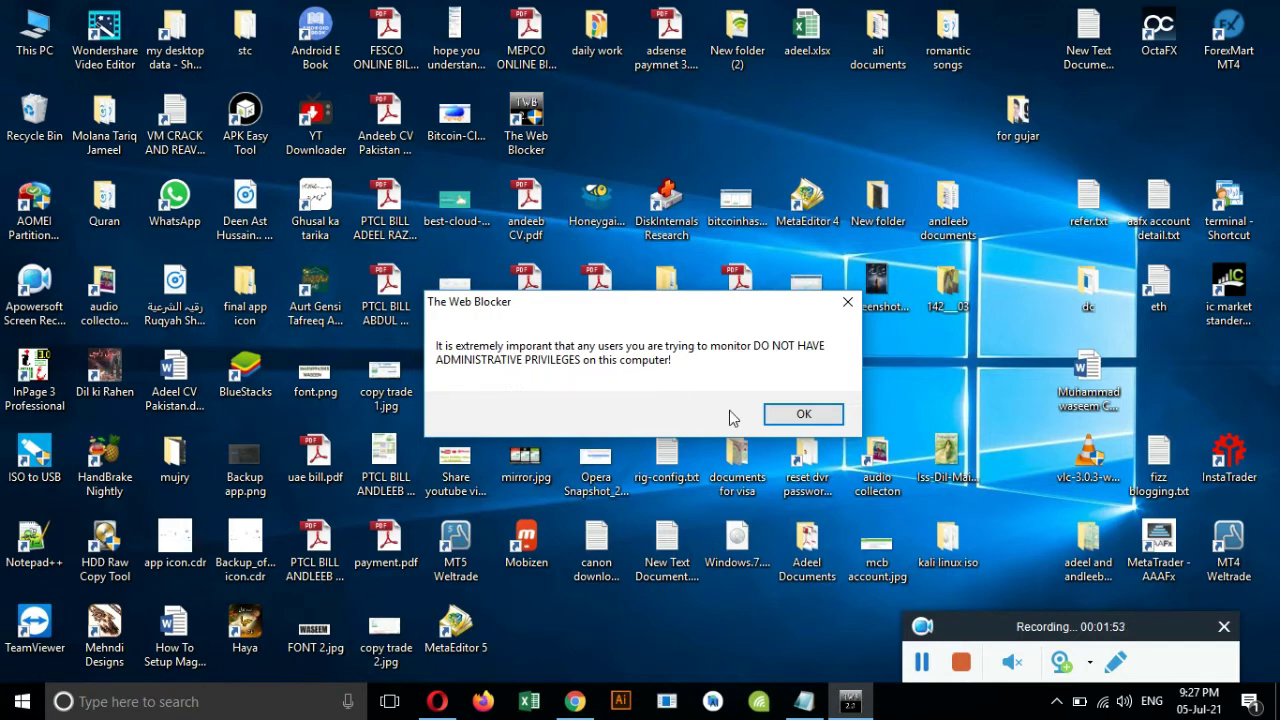
left_click(794, 416)
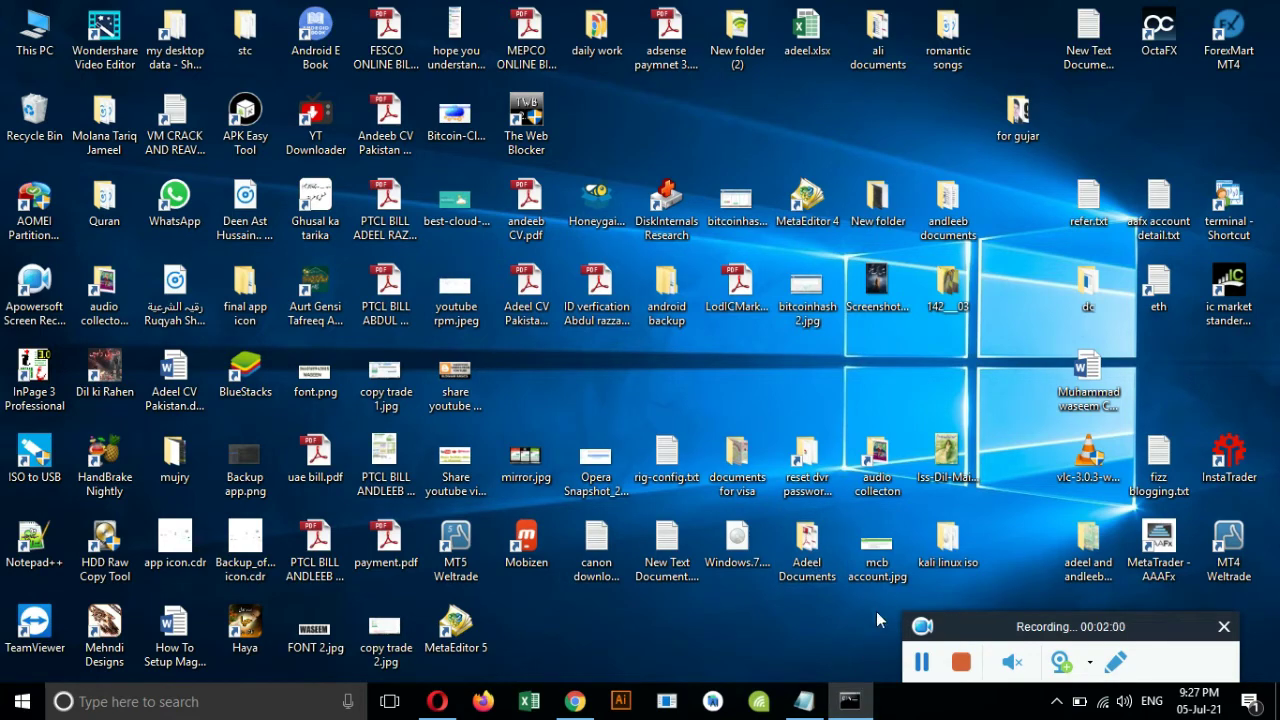
left_click(858, 699)
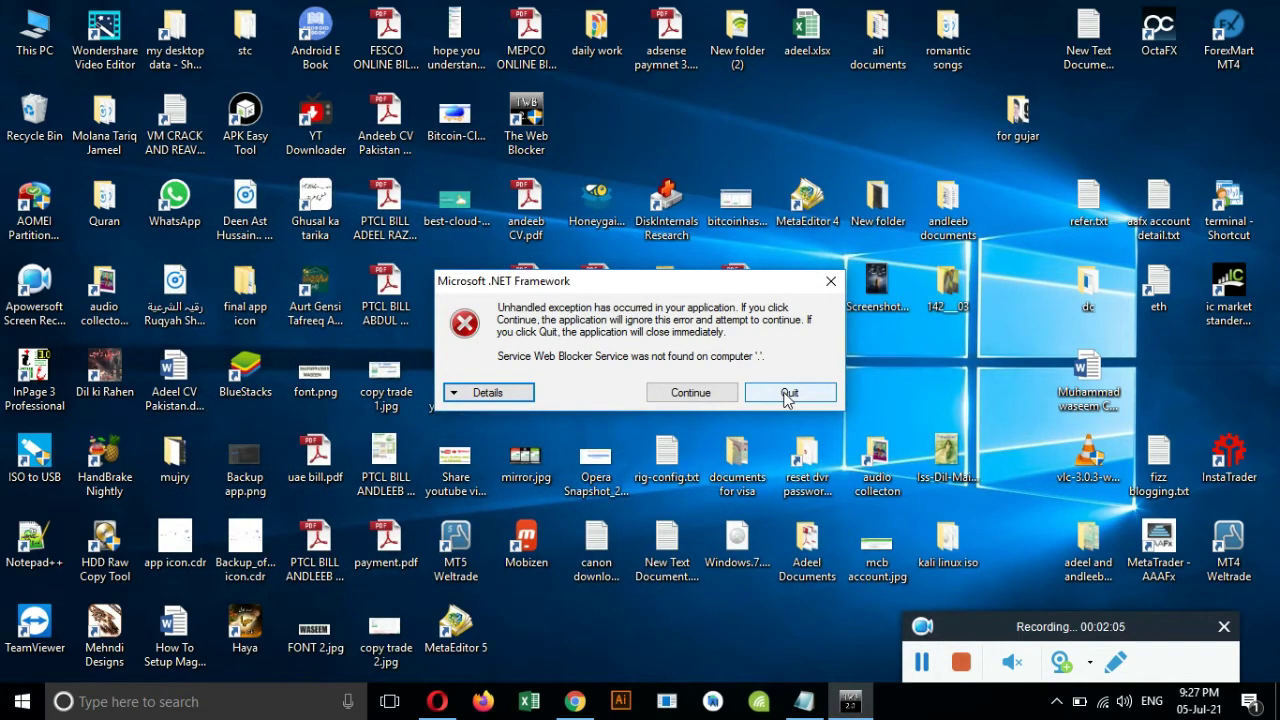
left_click_drag(439, 283, 475, 285)
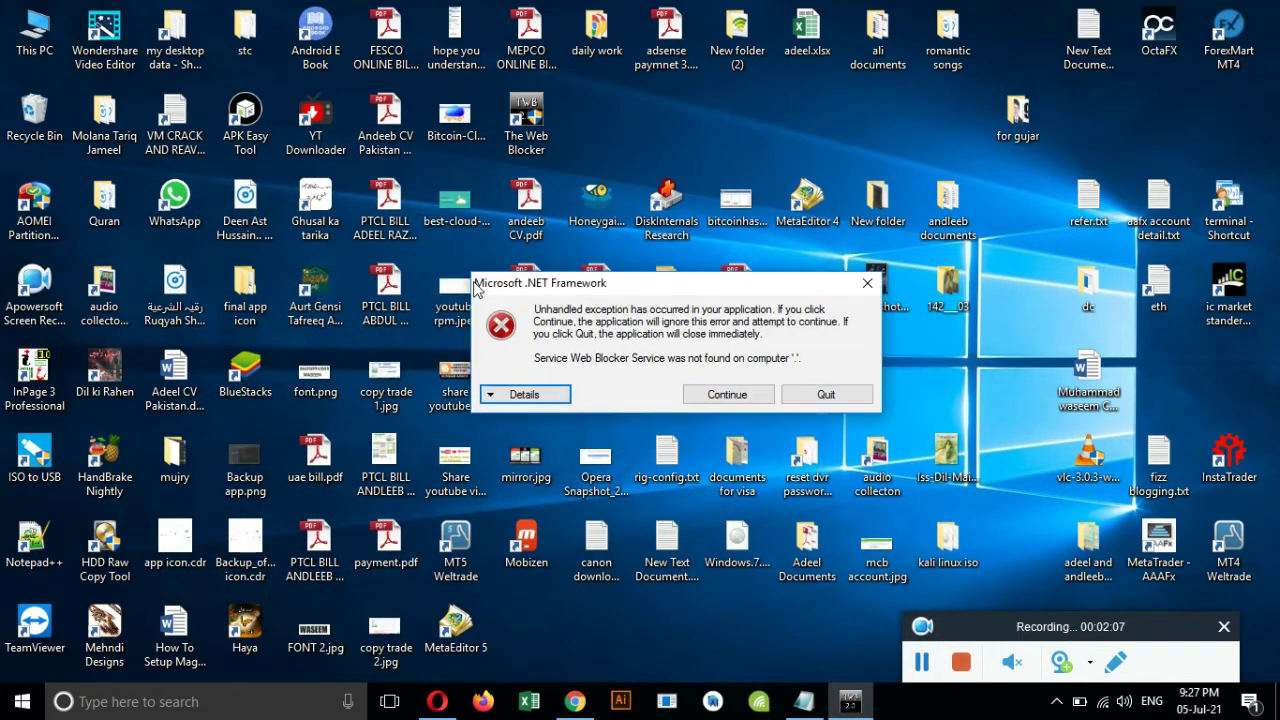
left_click_drag(705, 292, 728, 285)
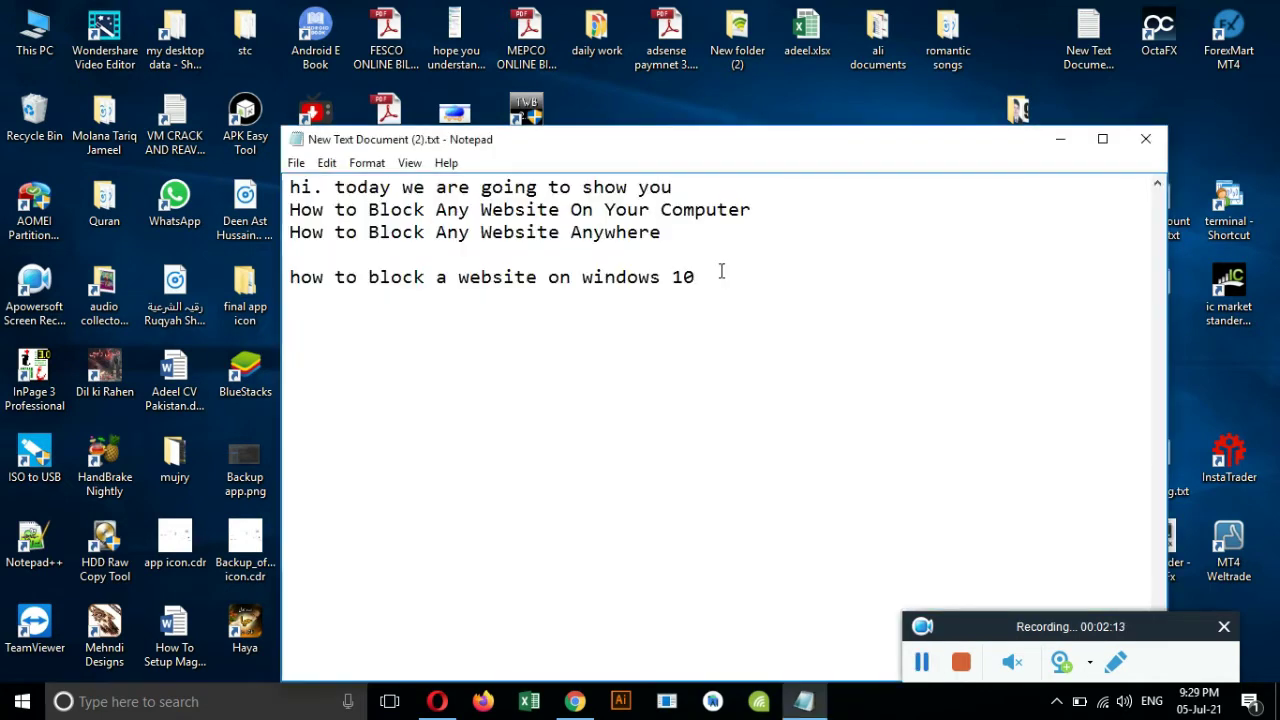
Add a new line reading 'run as administrator' to the Notepad notes.
key("Return")
type("run as admin")
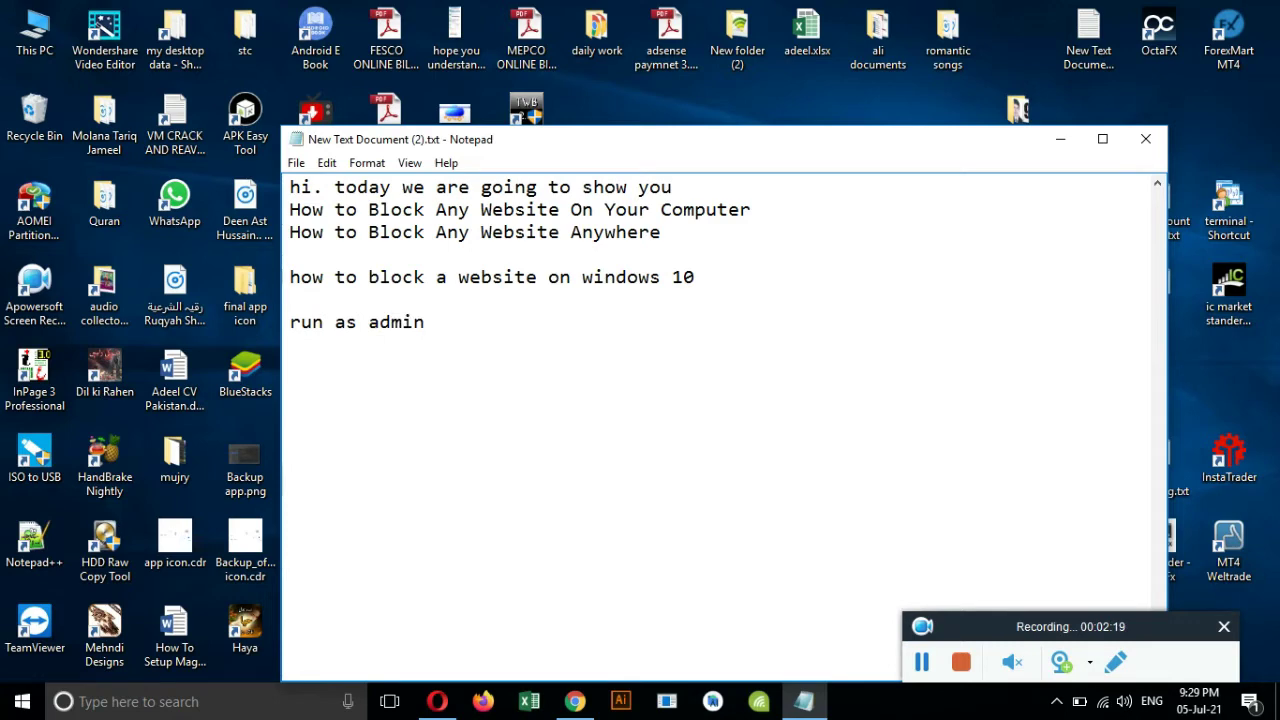
type("istrator")
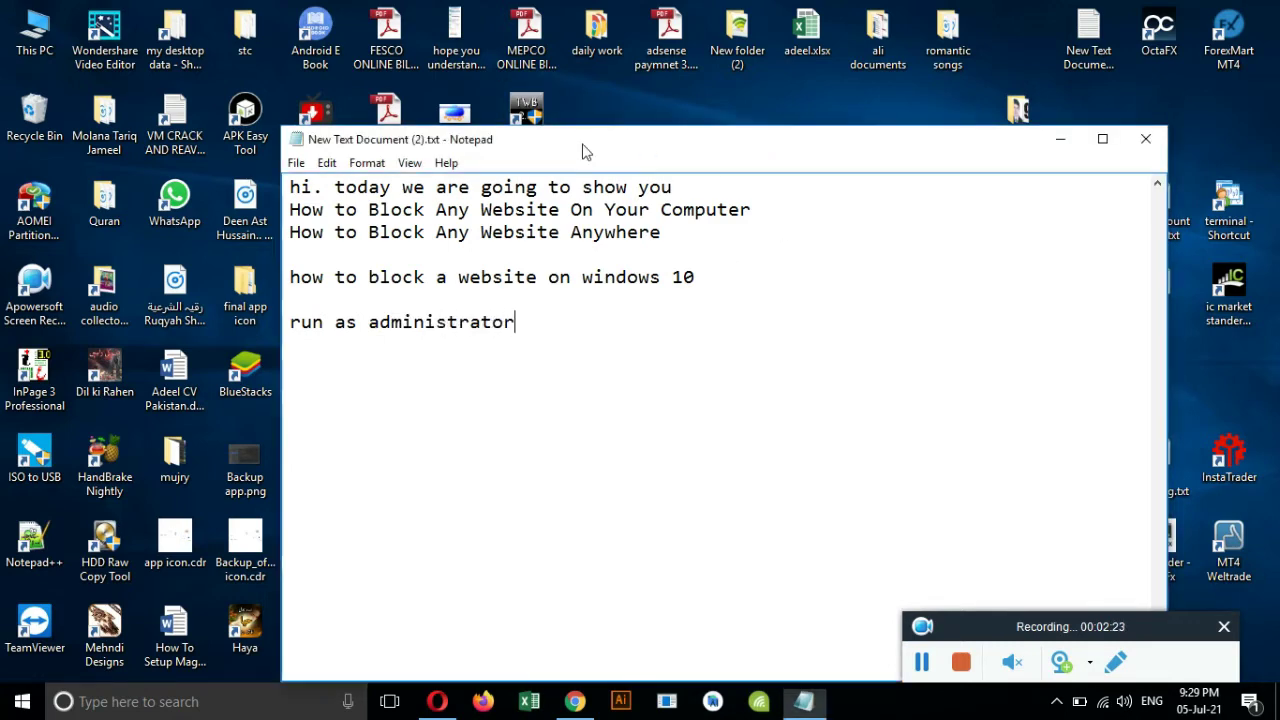
Launch The Web Blocker with Run as administrator from its desktop shortcut.
left_click_drag(583, 149, 544, 214)
right_click(530, 140)
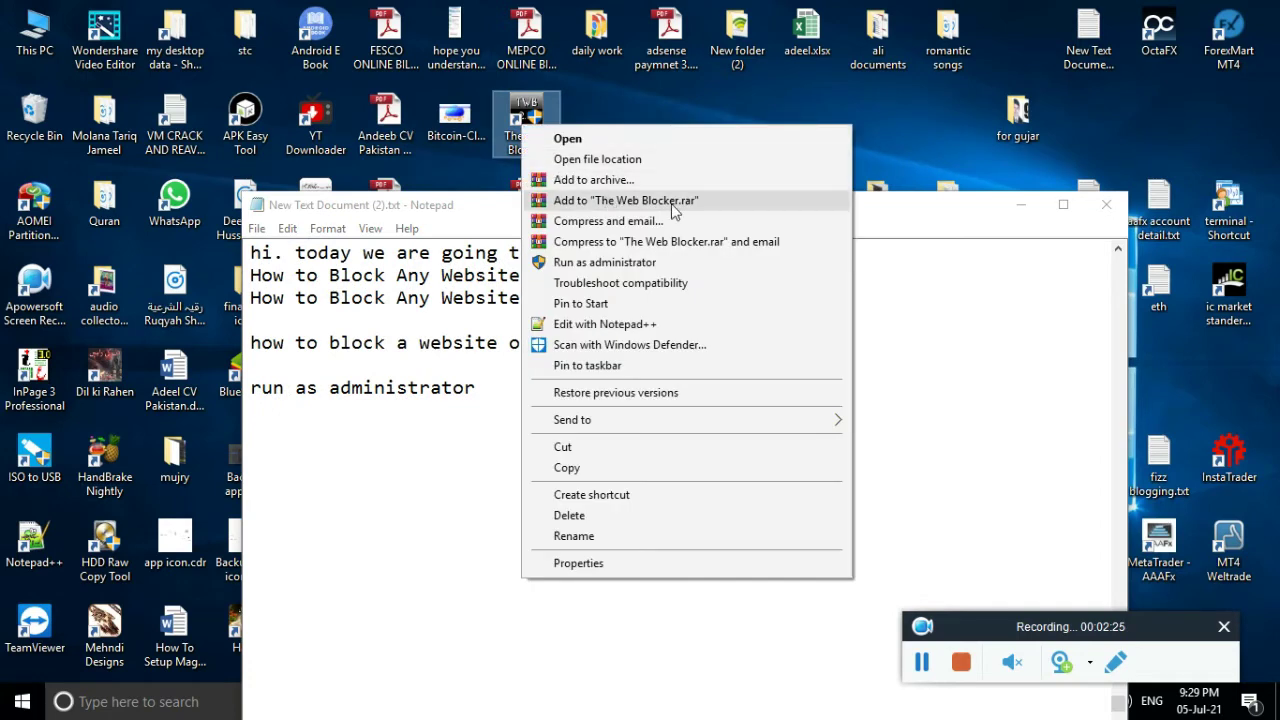
left_click(648, 262)
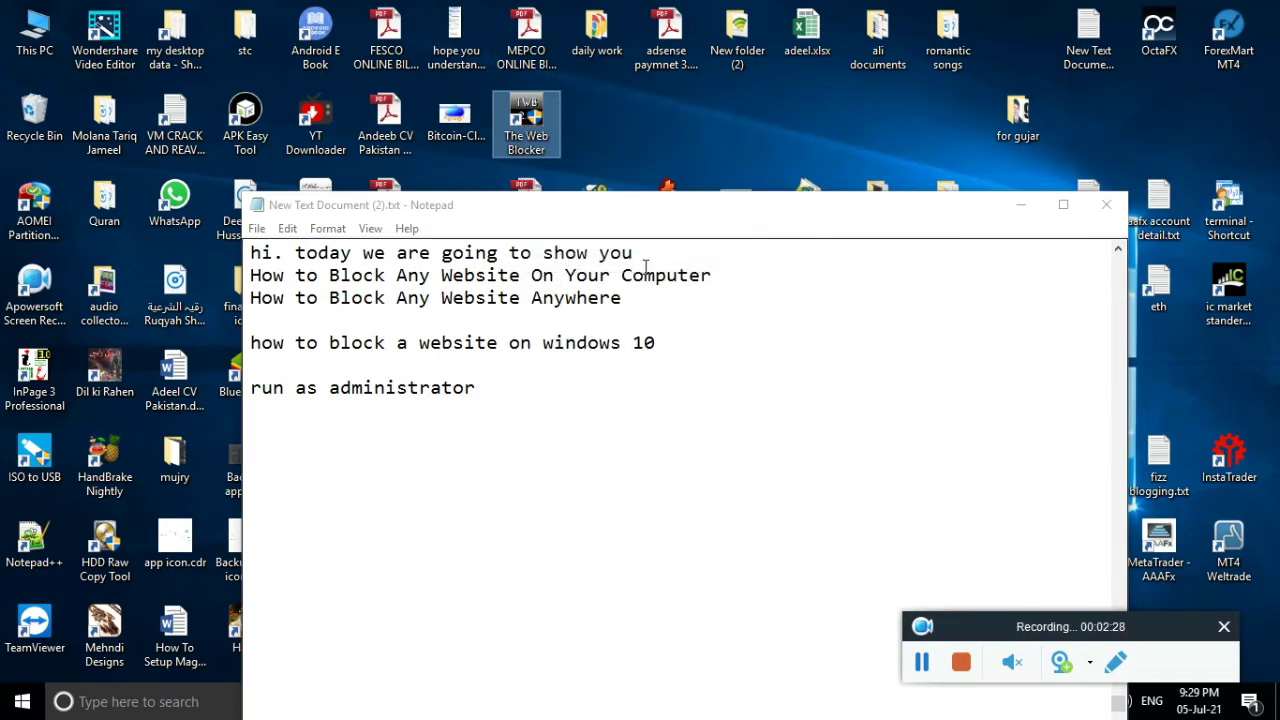
left_click(551, 489)
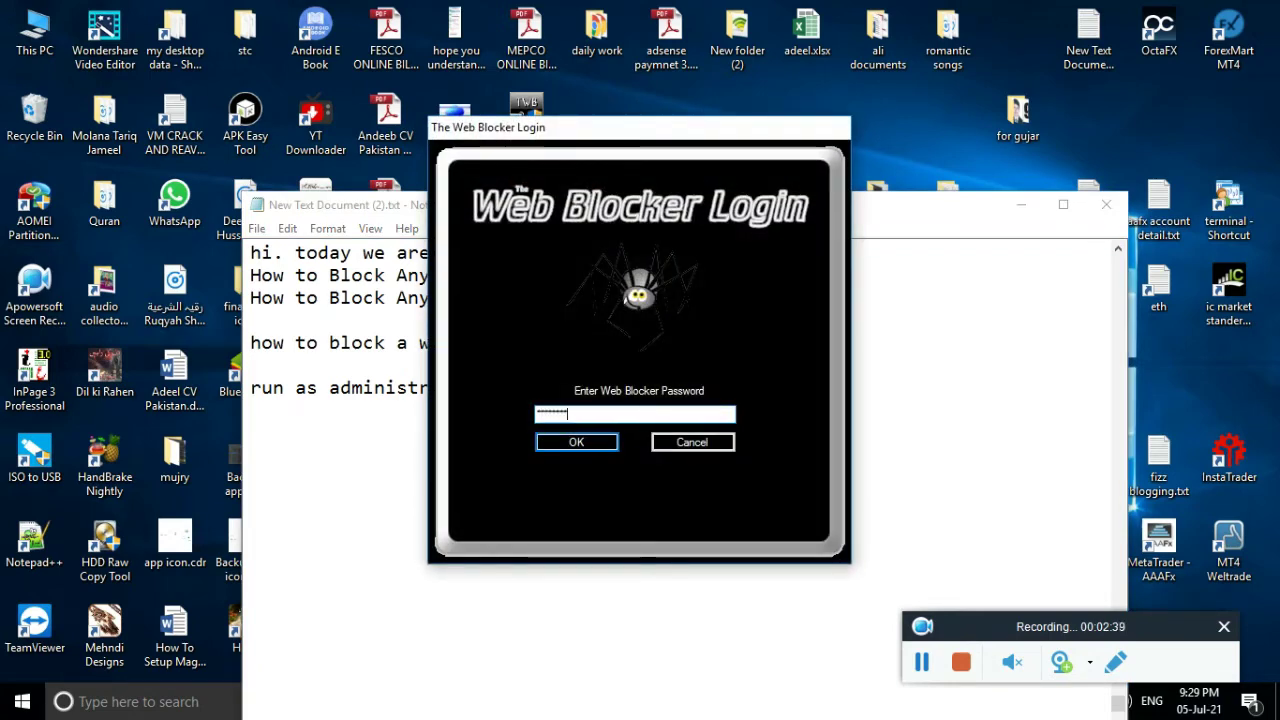
Log in, set the blocking target to All Users, and bring up Chrome's Google page.
left_click(578, 442)
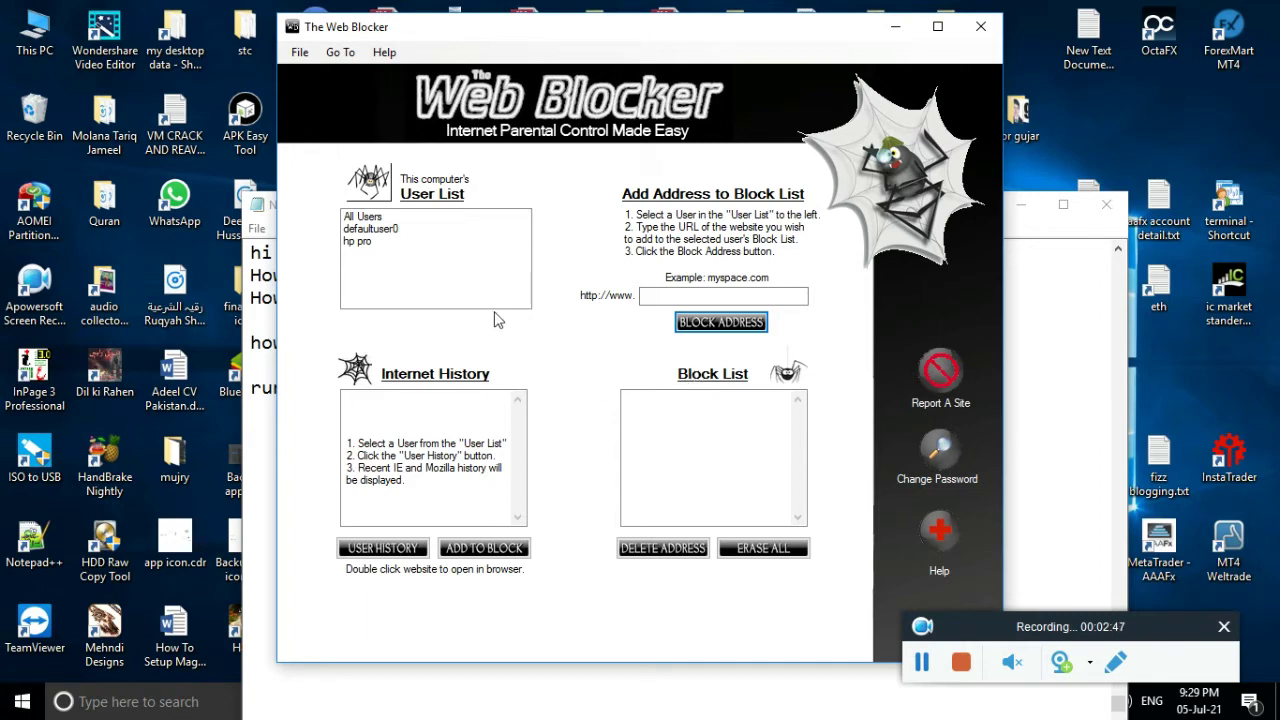
left_click(367, 219)
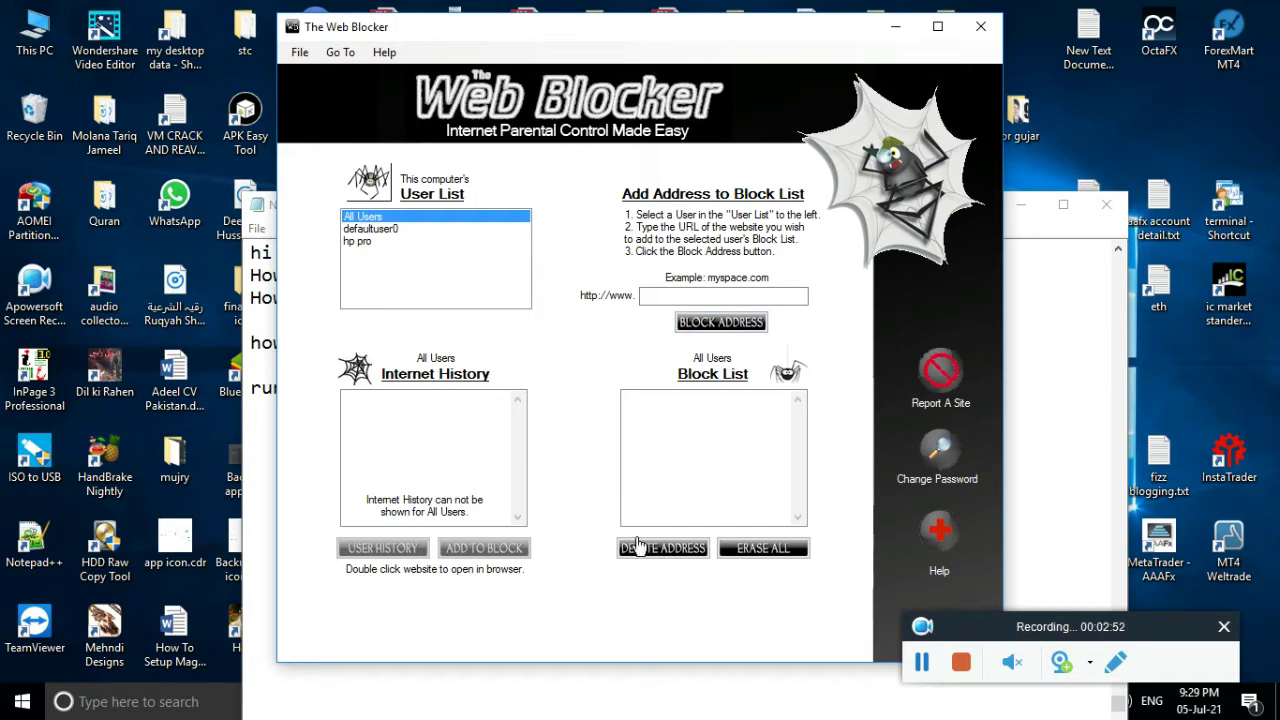
left_click(1010, 212)
left_click_drag(976, 212, 963, 139)
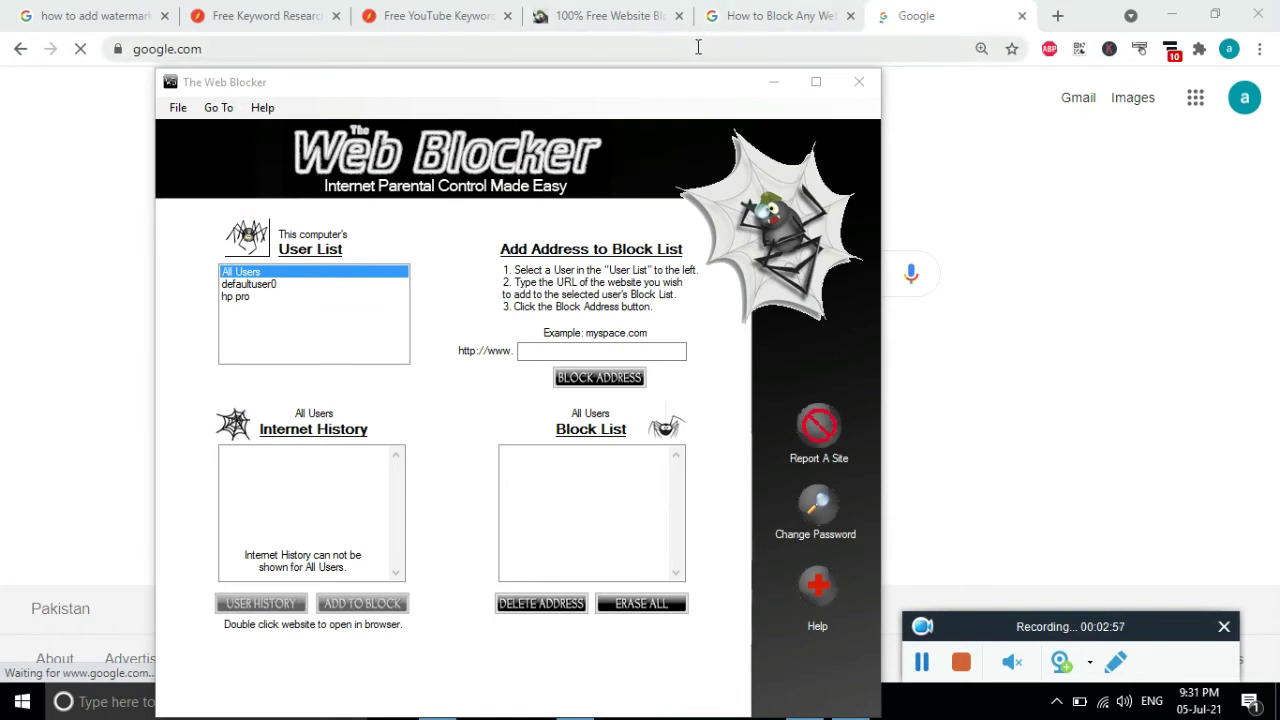
left_click(302, 49)
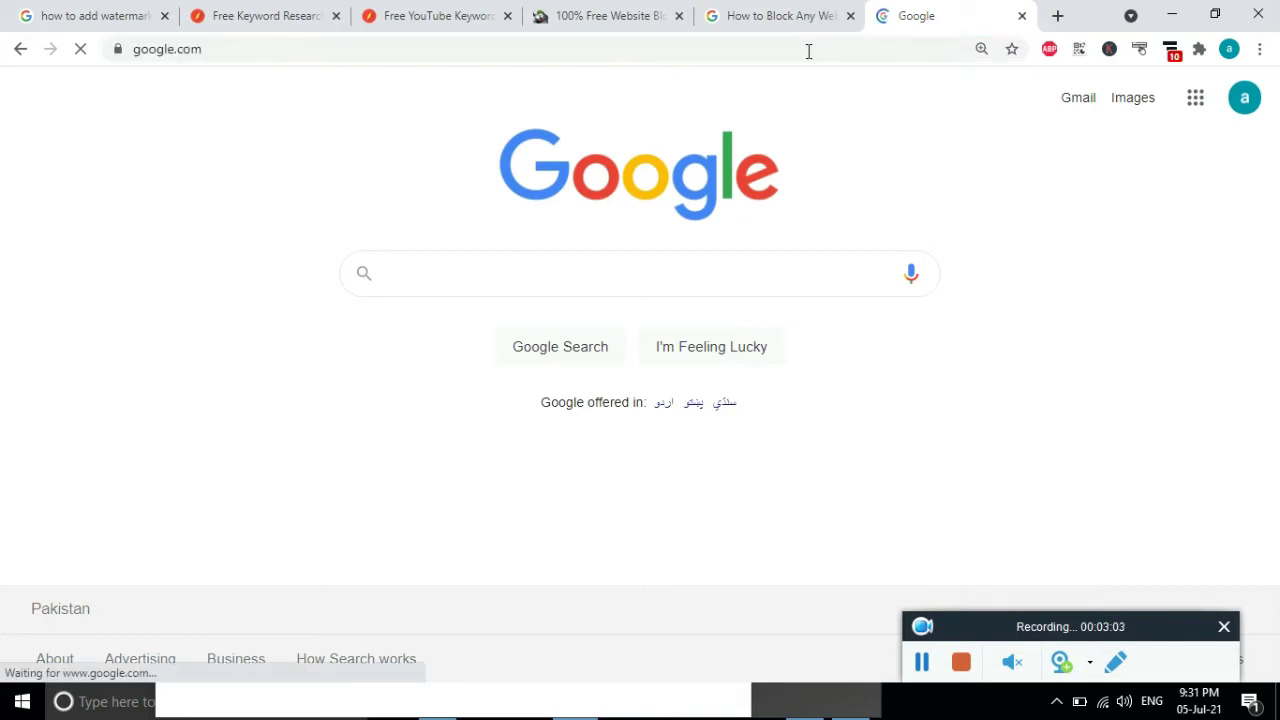
Reload google.com in Chrome, copy its address, and return to The Web Blocker.
left_click_drag(206, 49, 109, 49)
left_click(81, 49)
left_click(200, 49)
left_click_drag(200, 49, 166, 54)
right_click(170, 57)
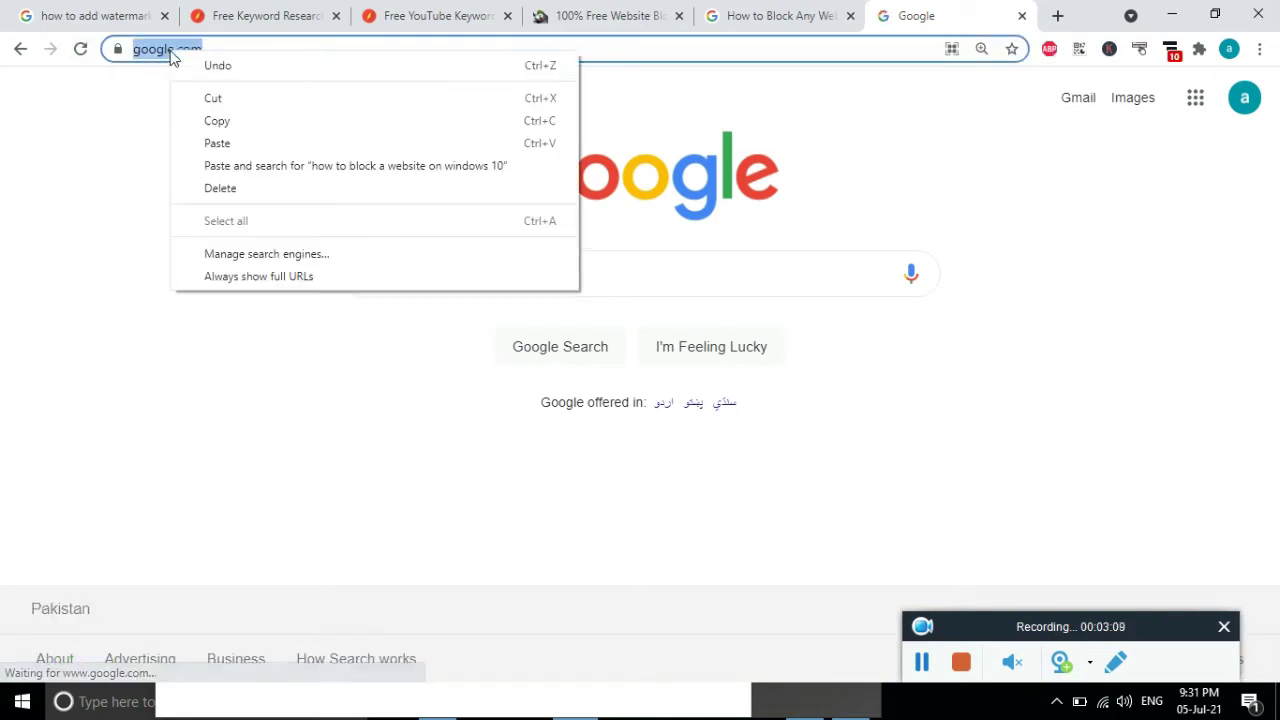
left_click(220, 121)
left_click(812, 702)
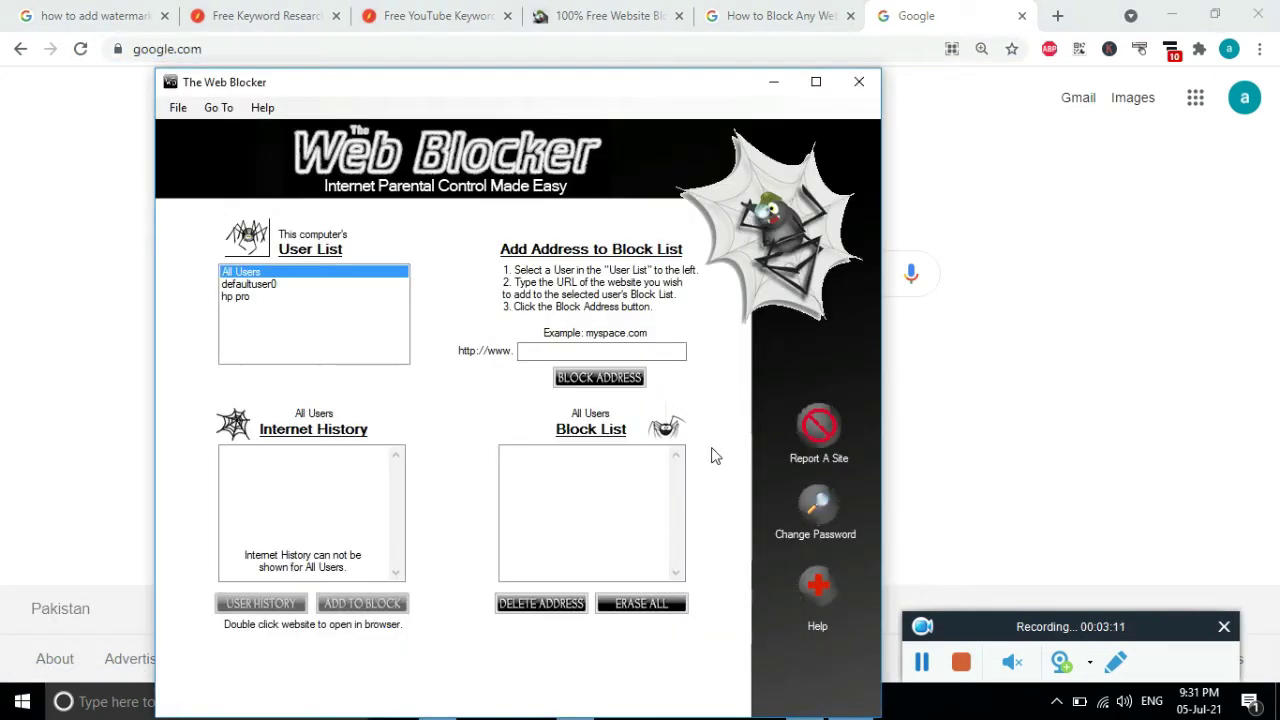
Paste the copied Google address into the address field; blocking it triggers a wrong-format warning.
left_click(580, 350)
right_click(542, 350)
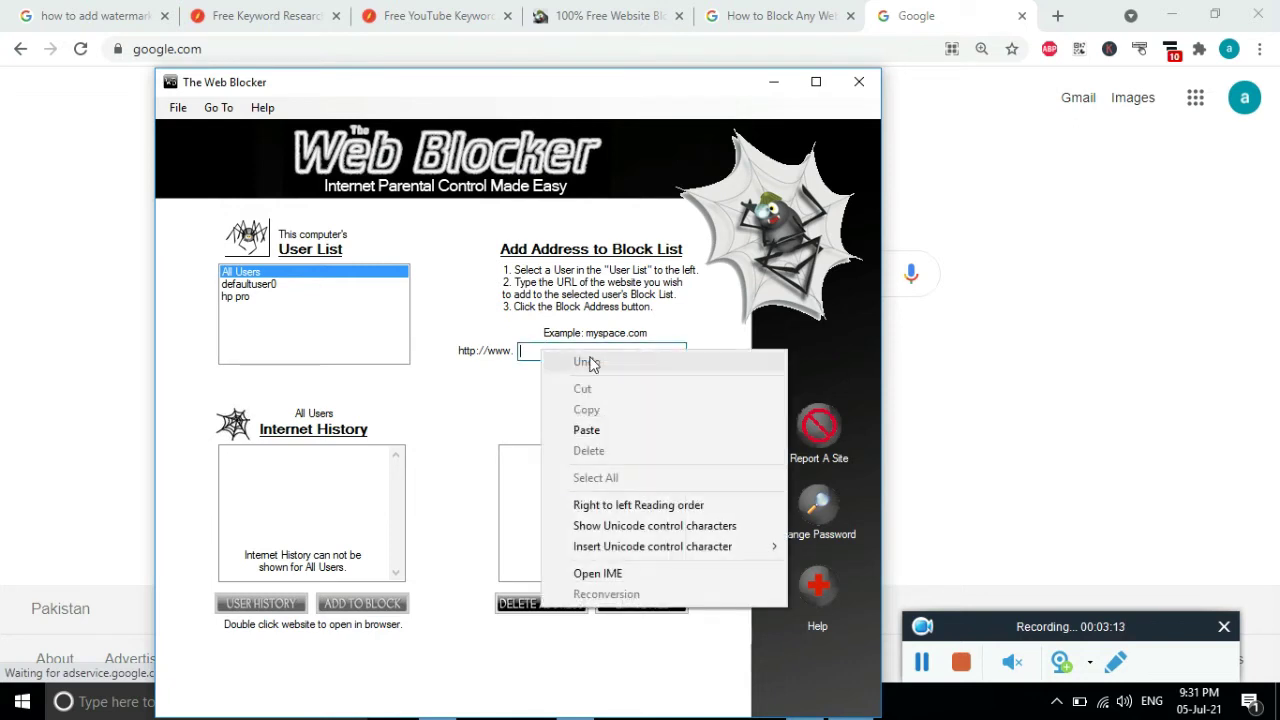
left_click(603, 430)
left_click(613, 380)
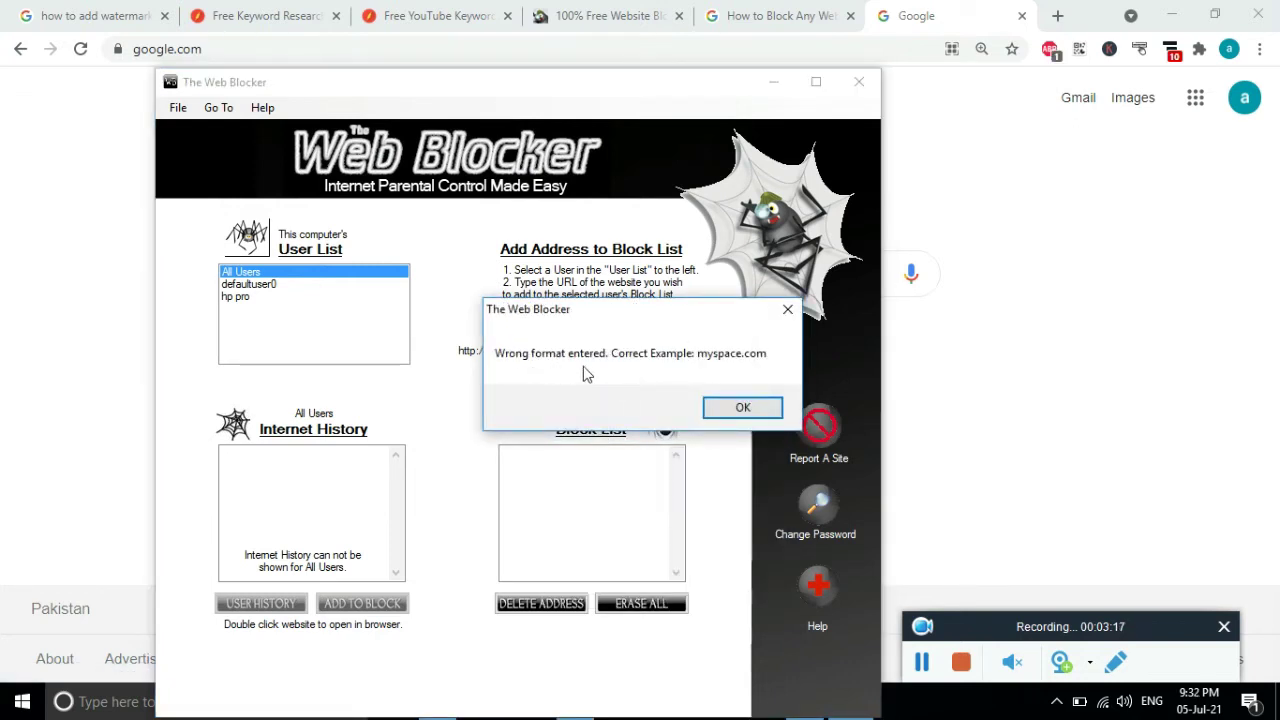
left_click(742, 407)
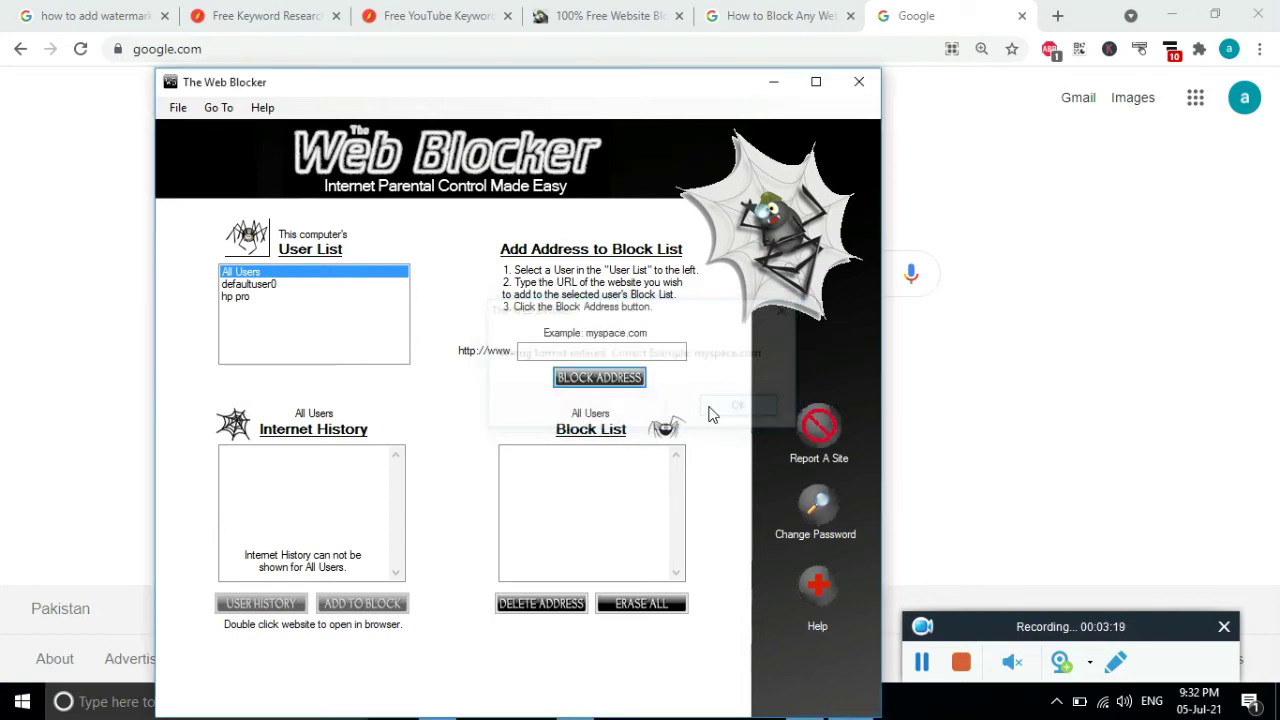
Re-paste the address, trim it to google.com/, and block it for All Users.
right_click(580, 353)
left_click(626, 442)
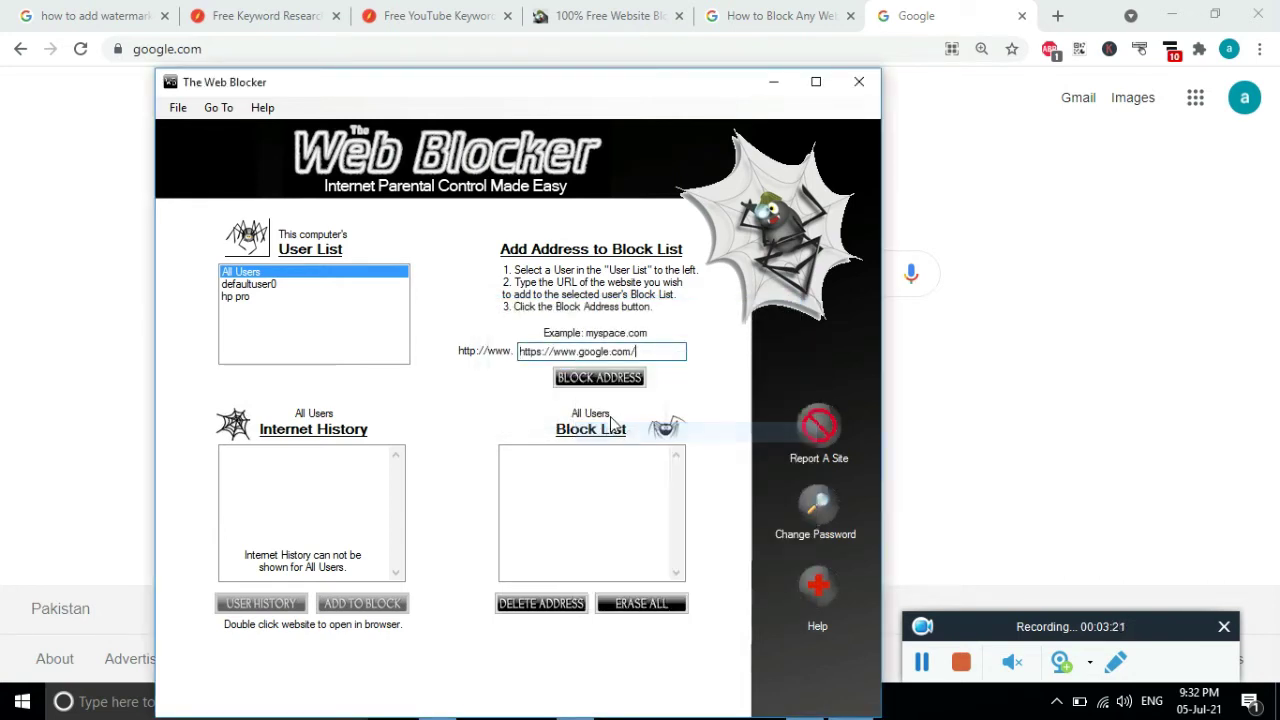
left_click_drag(580, 353, 494, 357)
key("BackSpace")
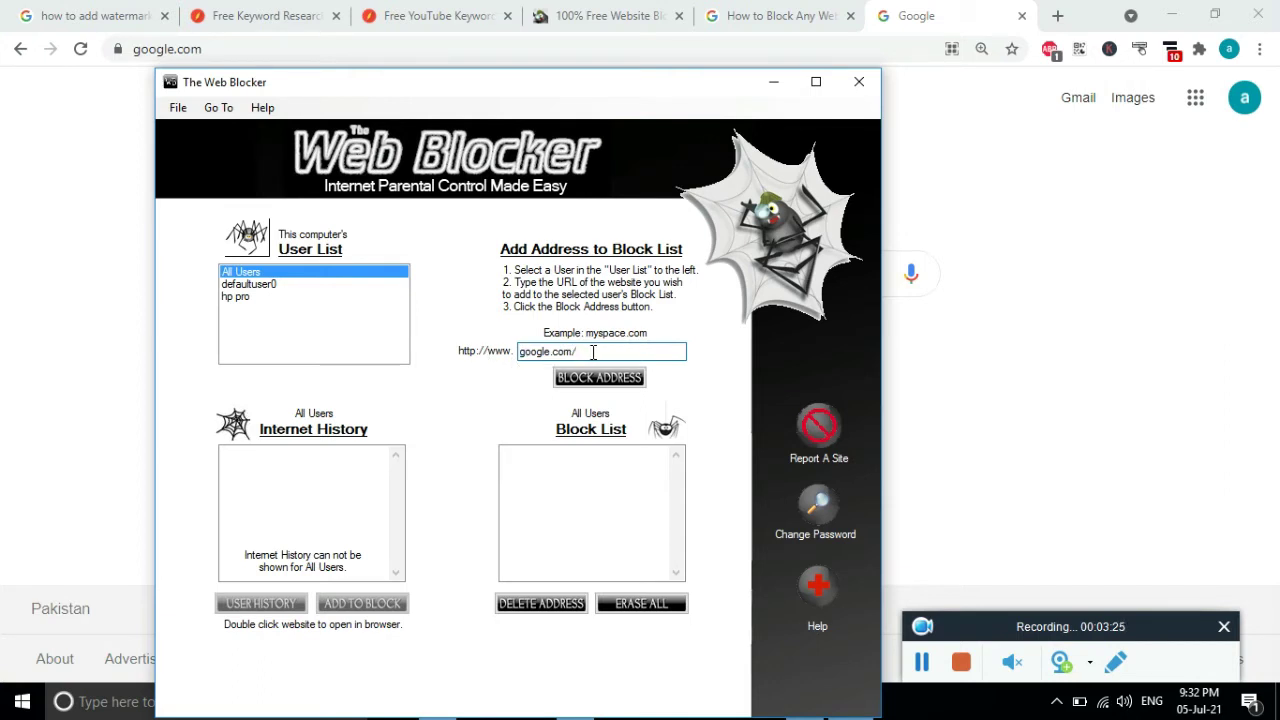
left_click(599, 377)
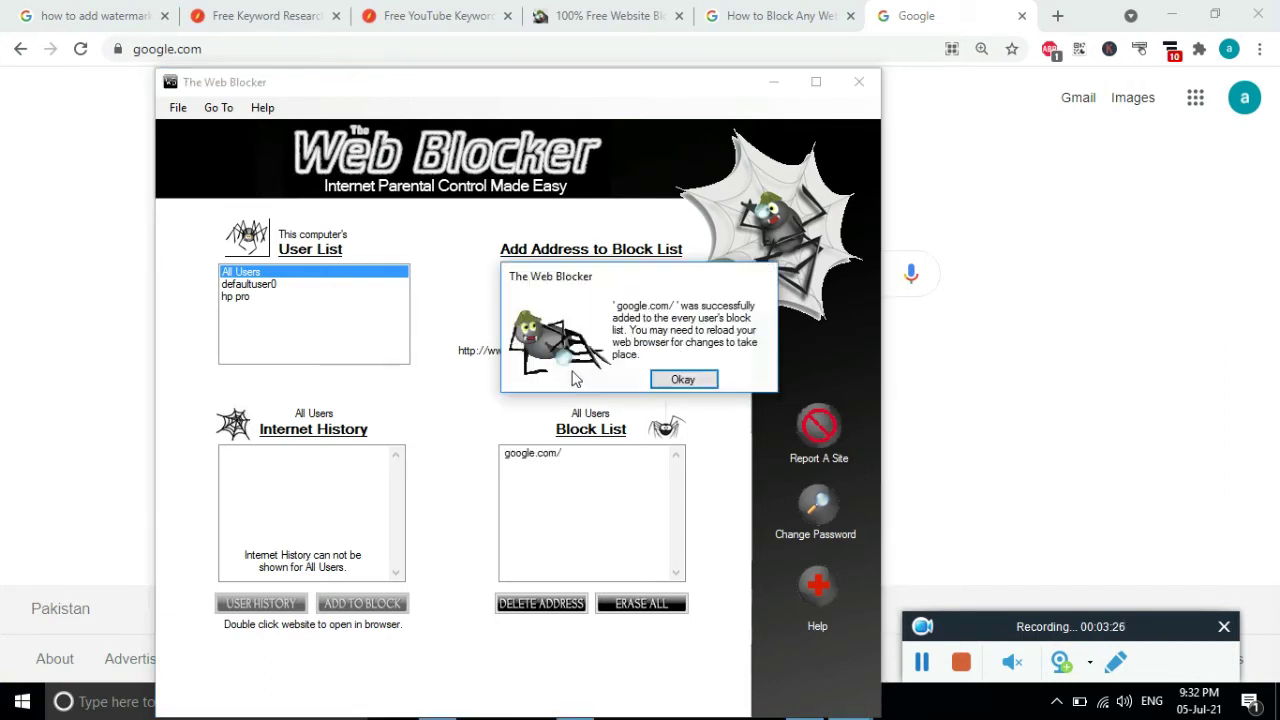
left_click(682, 381)
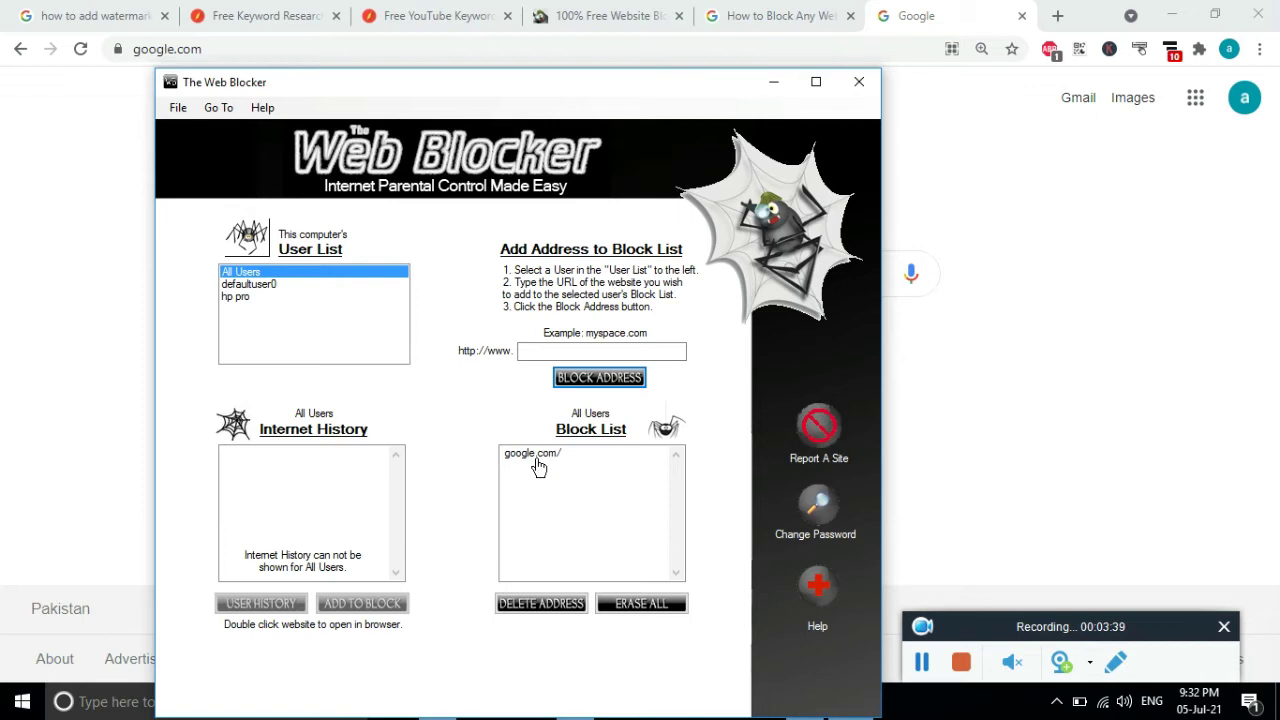
left_click(536, 465)
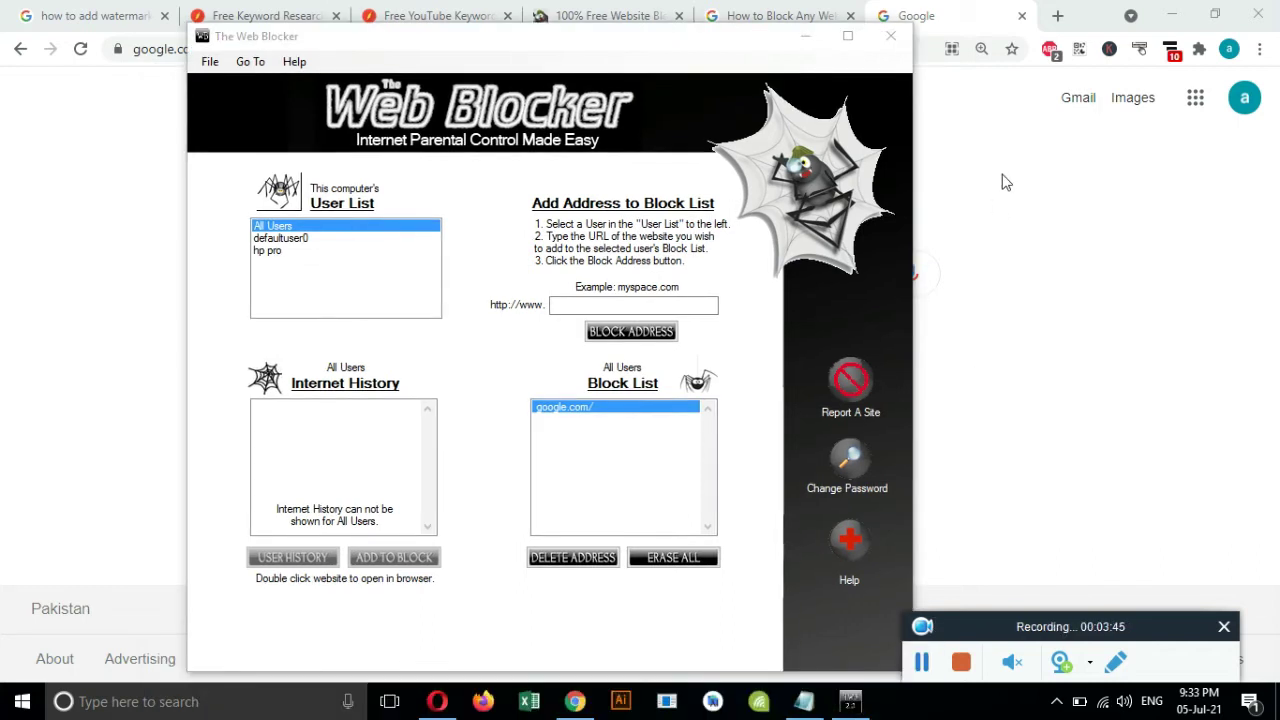
left_click(1000, 180)
left_click(380, 60)
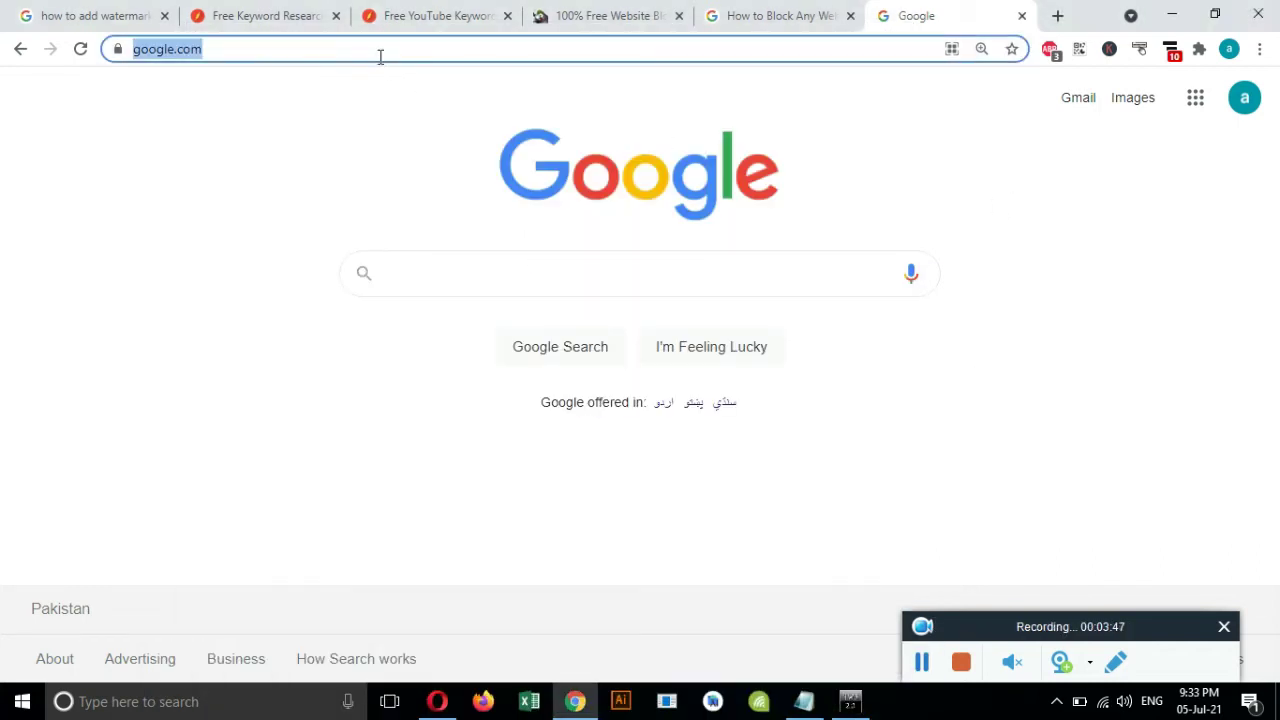
Reload google.com in Chrome to confirm it still loads, then return to The Web Blocker.
key("Return")
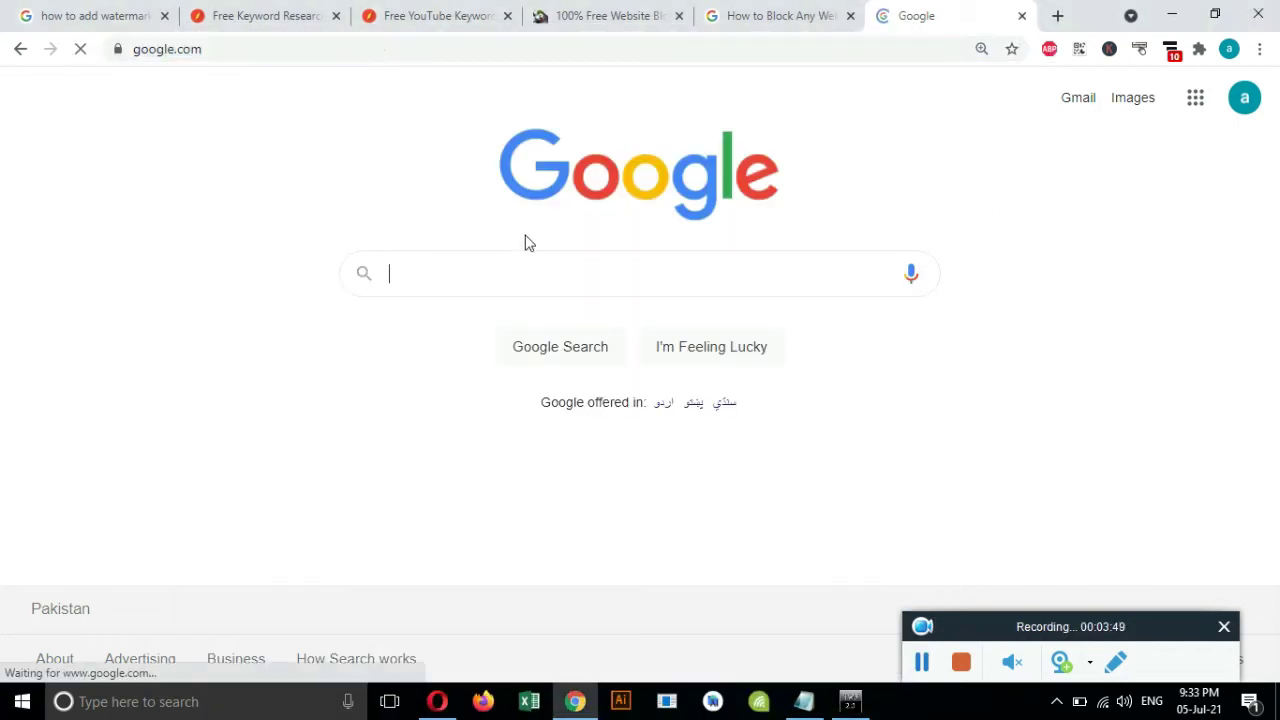
left_click(922, 662)
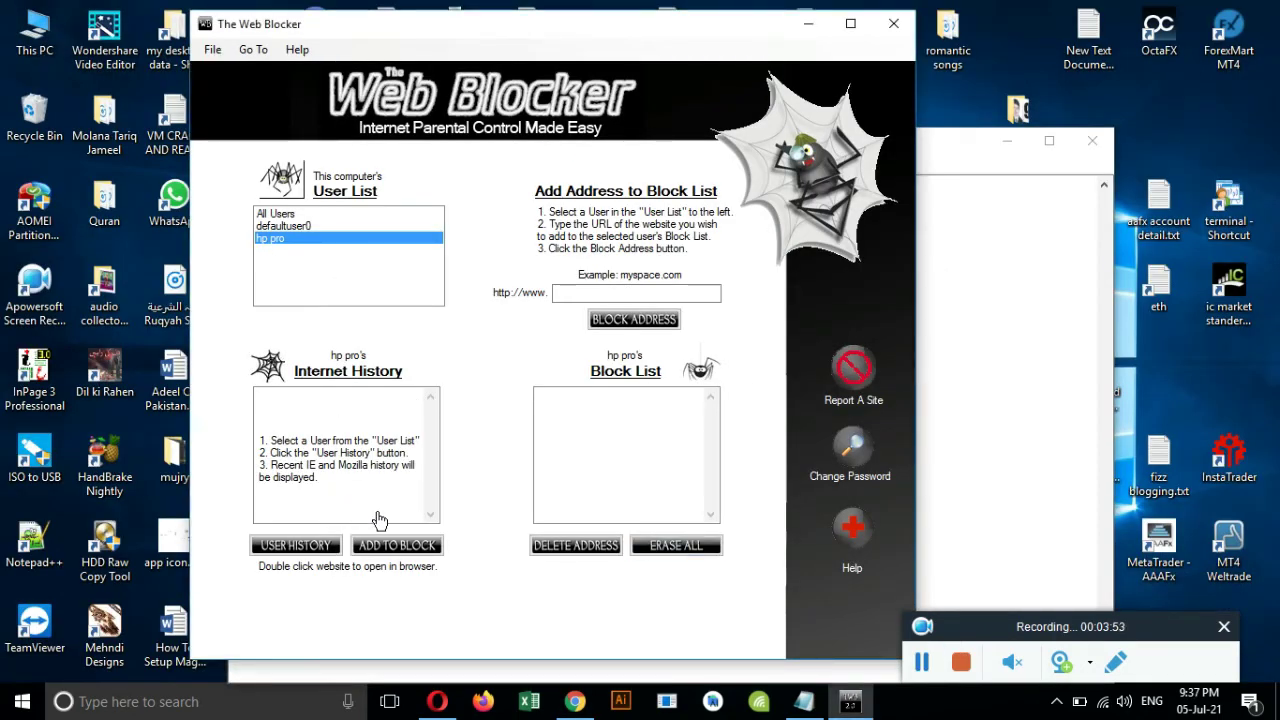
Add google.com to user hp pro's Block List, then return to the Chrome window.
left_click(624, 320)
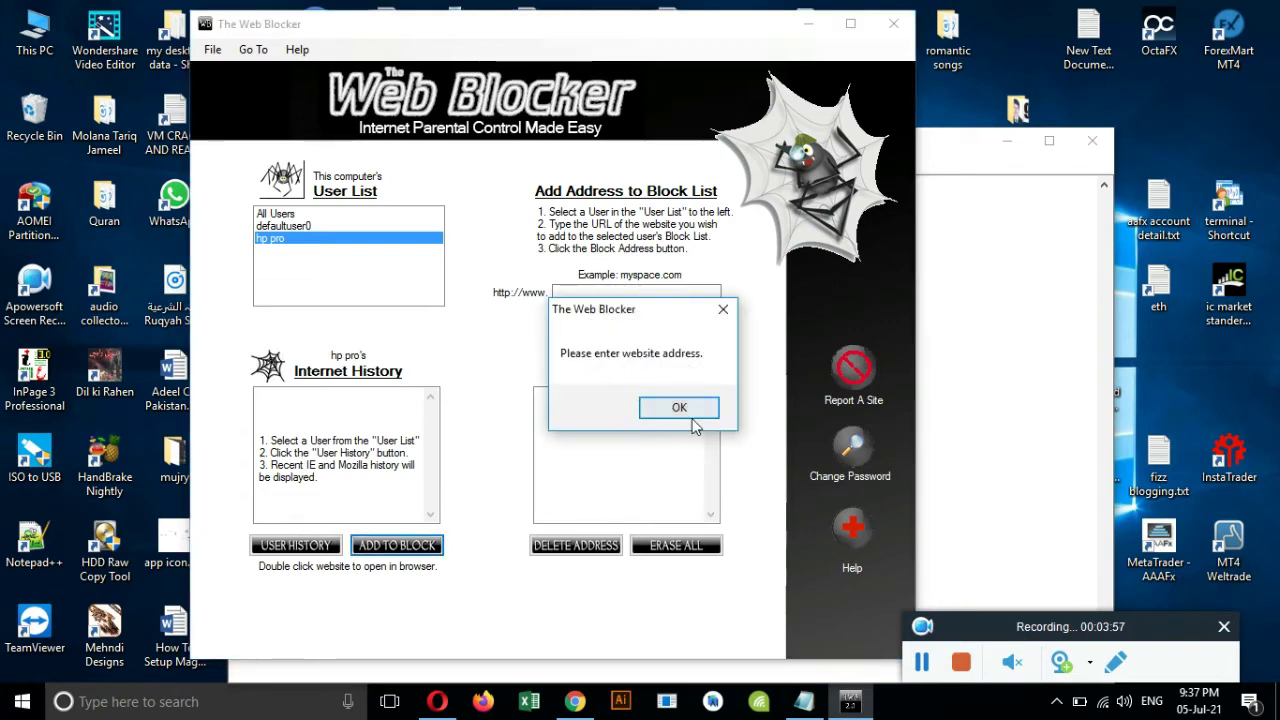
left_click(679, 407)
left_click(615, 293)
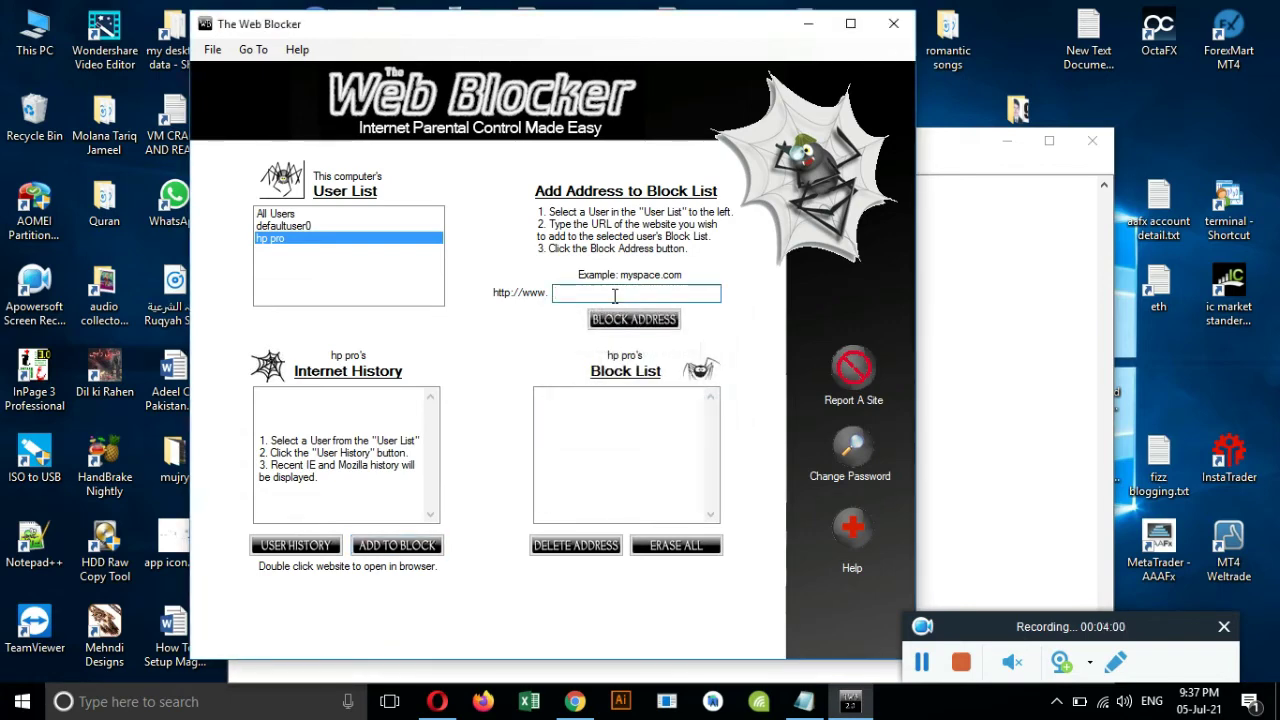
type("google.com")
left_click(621, 322)
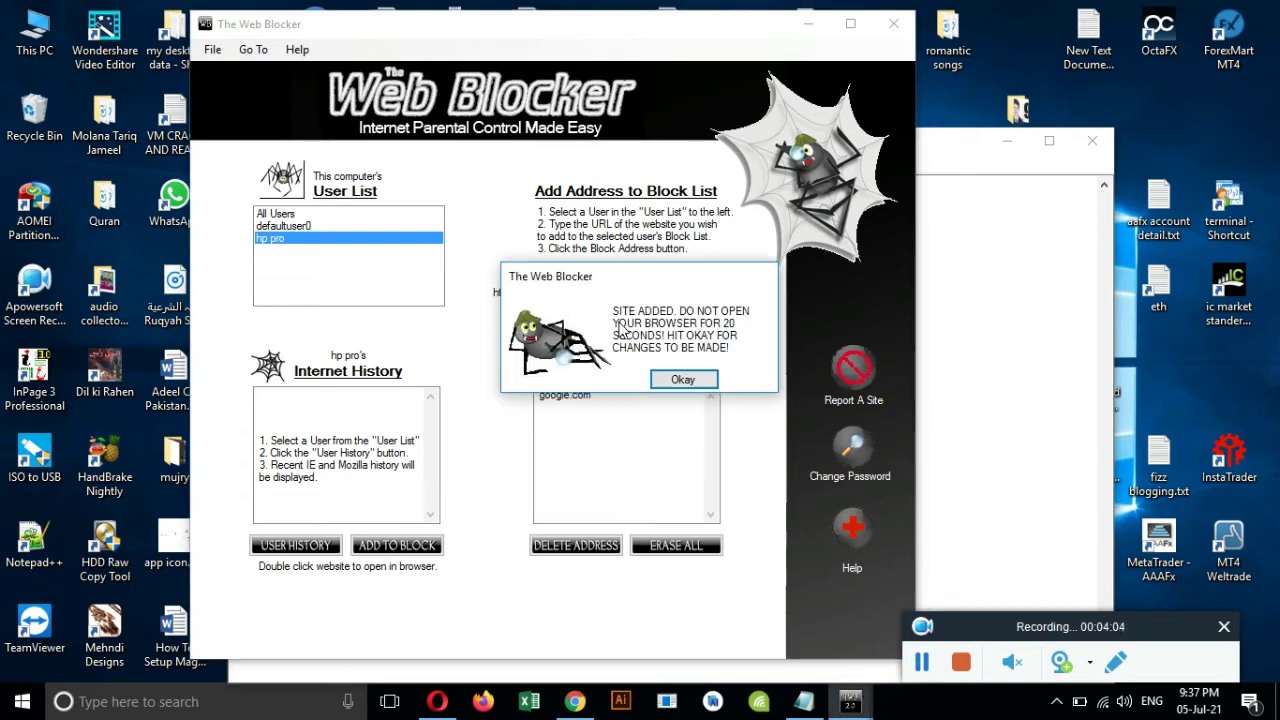
left_click(684, 380)
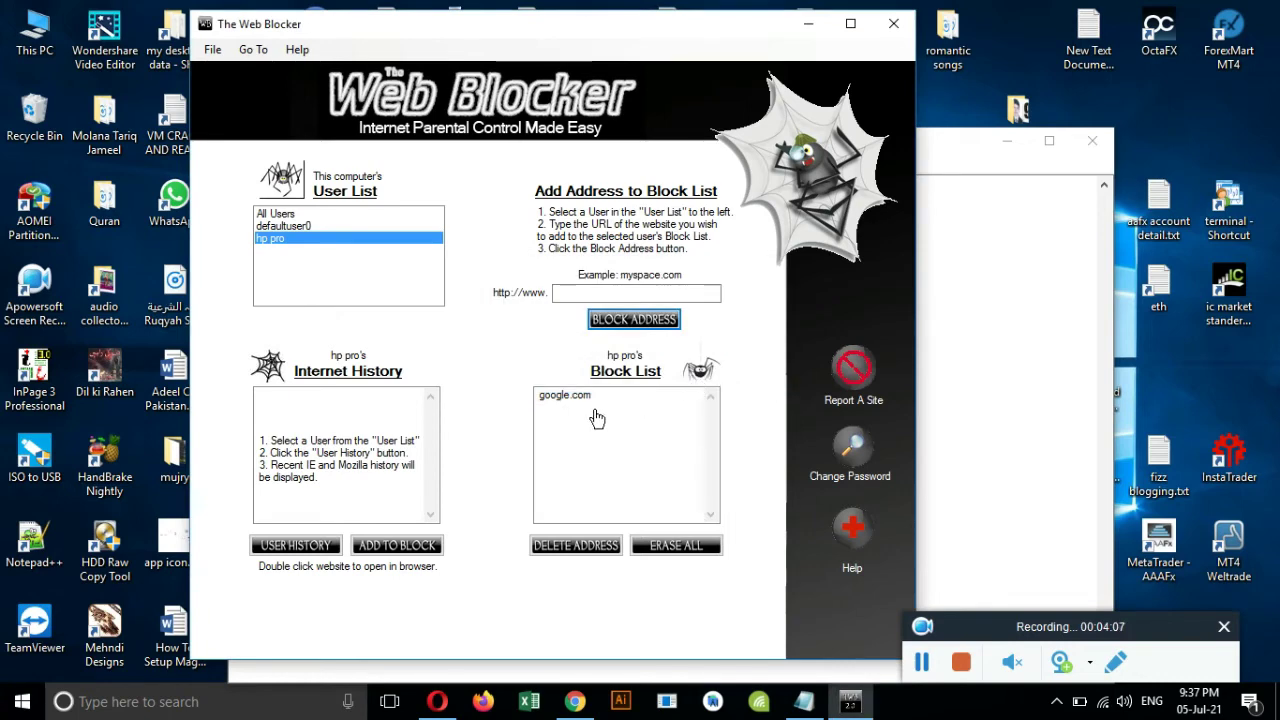
left_click(851, 701)
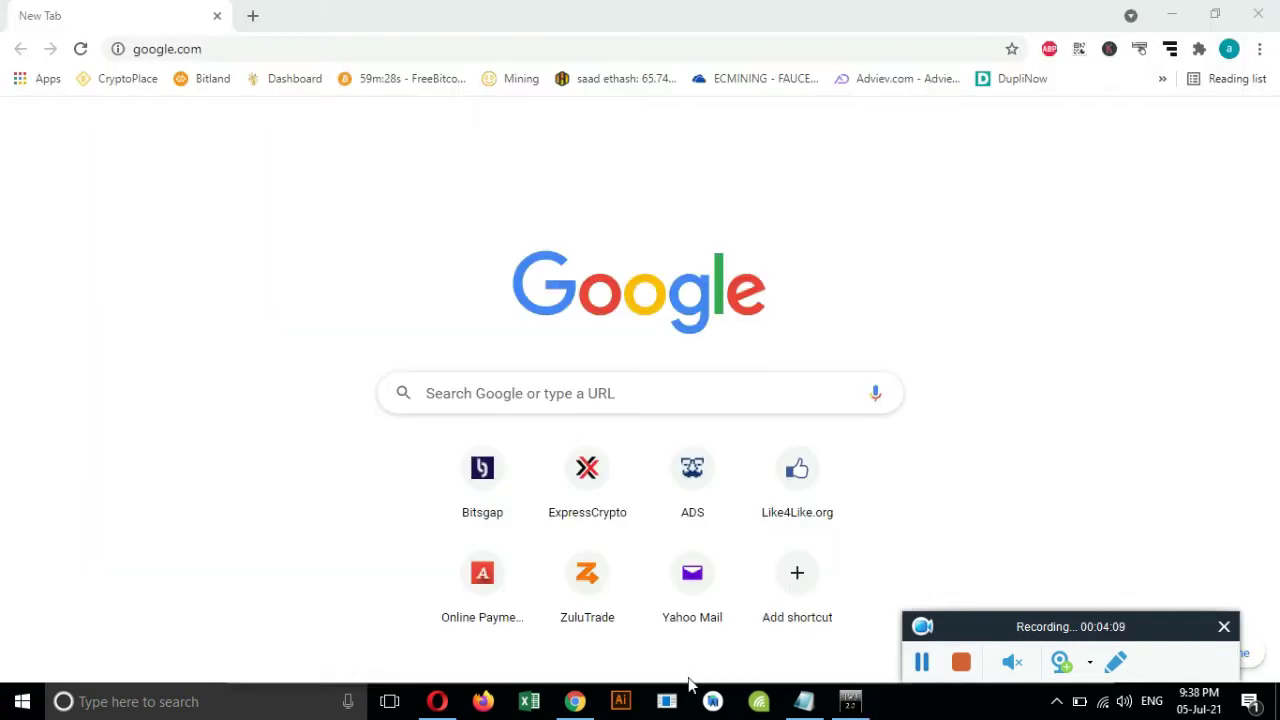
Review the 'wait for 20 second' line in the Notepad notes.
left_click(804, 701)
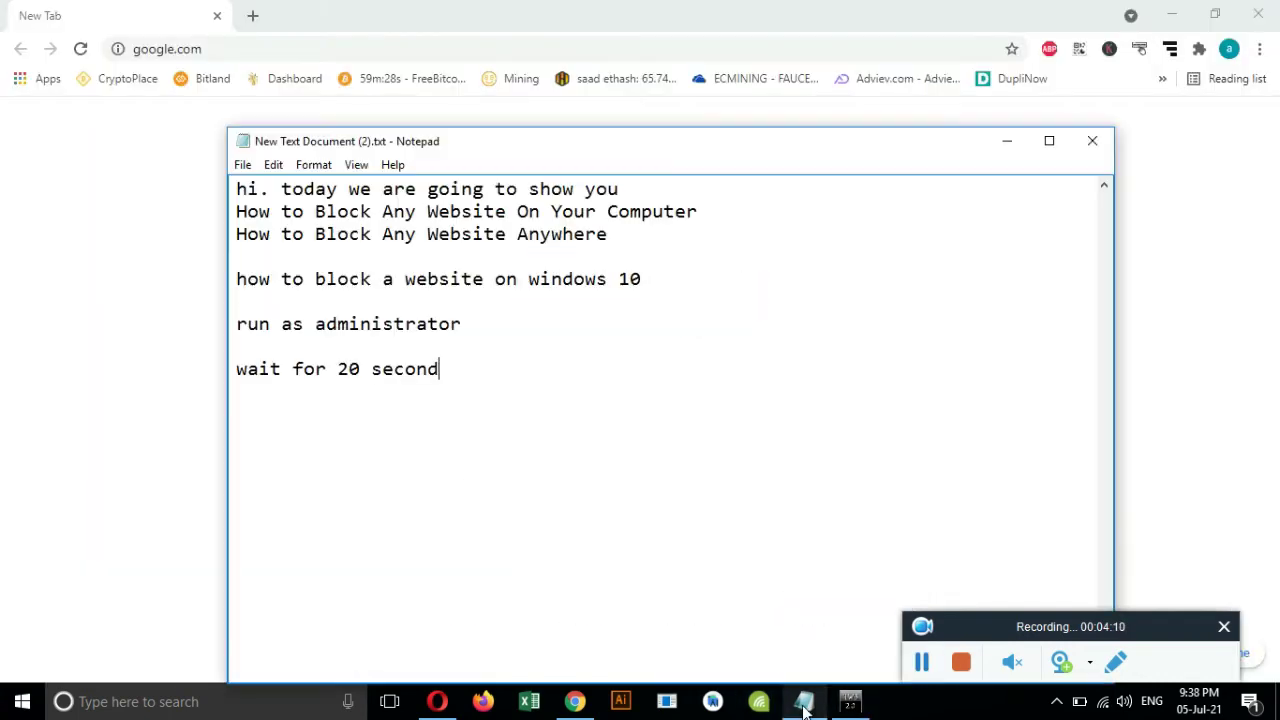
double_click(268, 368)
left_click_drag(268, 368, 467, 422)
left_click(458, 382)
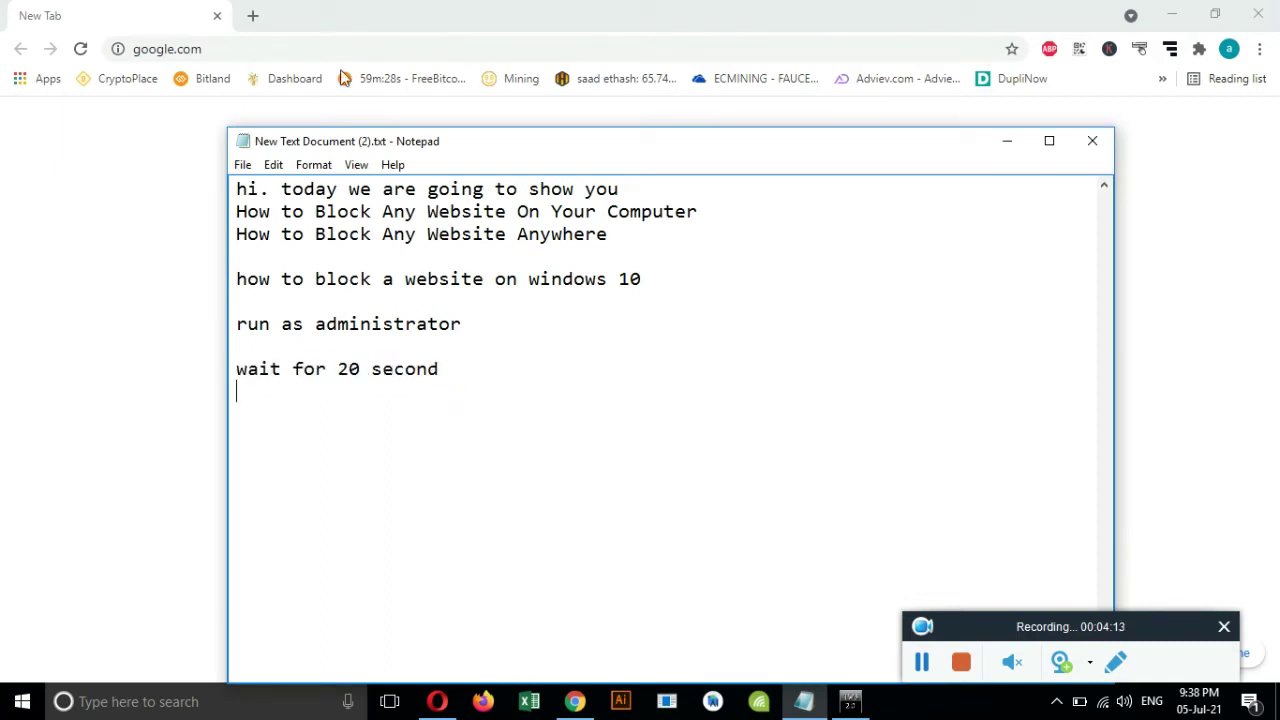
Reload google.com in Chrome to confirm it now times out, then return to the notes.
left_click(268, 52)
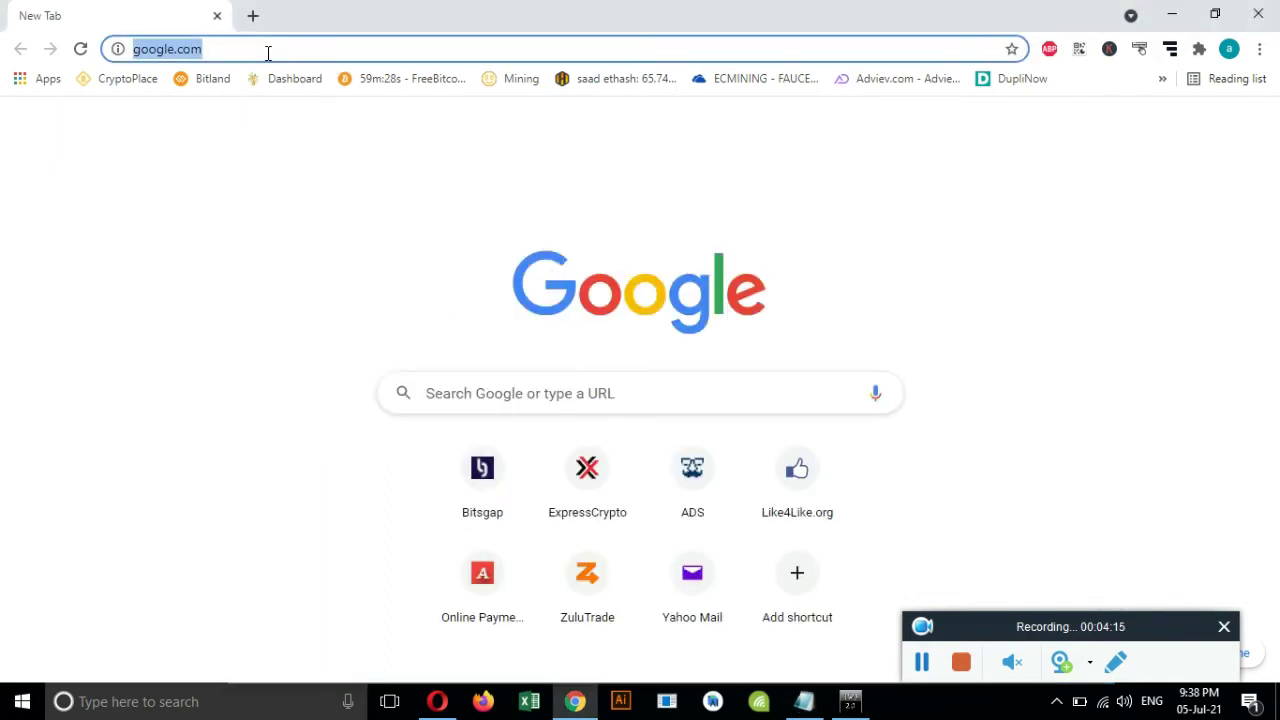
key("Return")
left_click(79, 50)
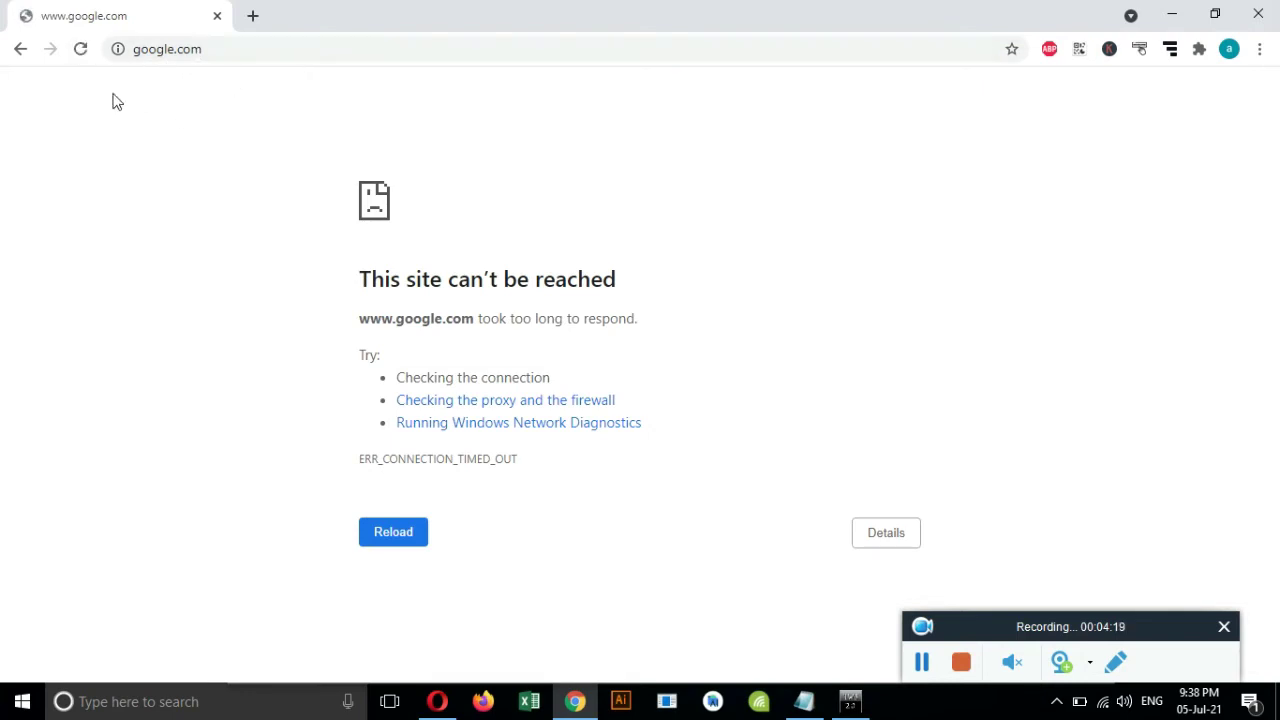
left_click(80, 49)
left_click(804, 701)
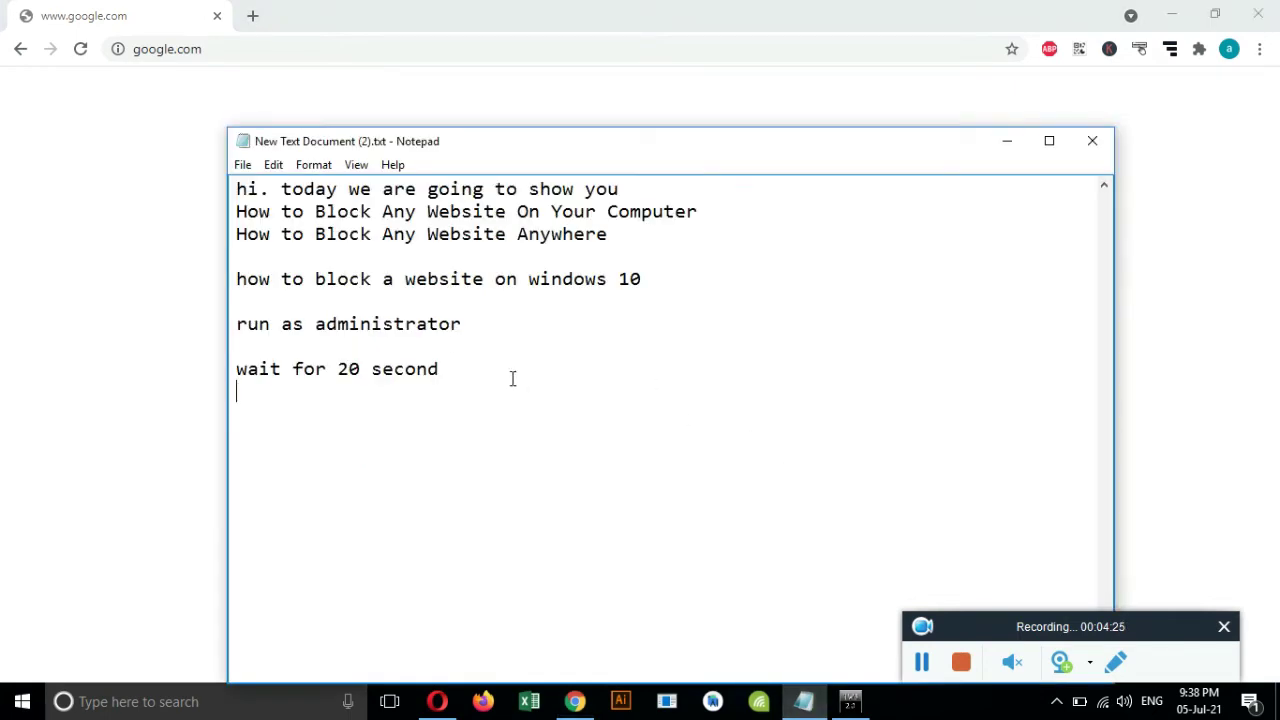
Add the lines 'its blocked' and 'let block other site' to the notes, then return to The Web Blocker.
type("its blocked")
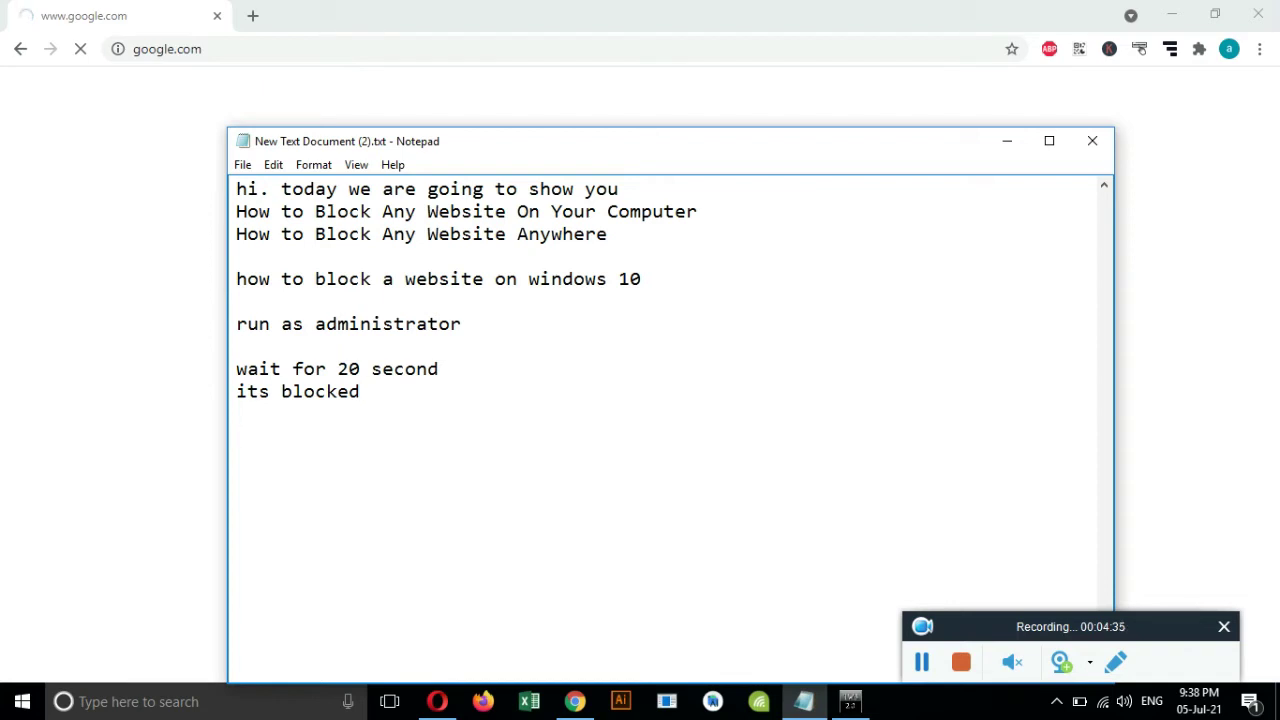
type("let block")
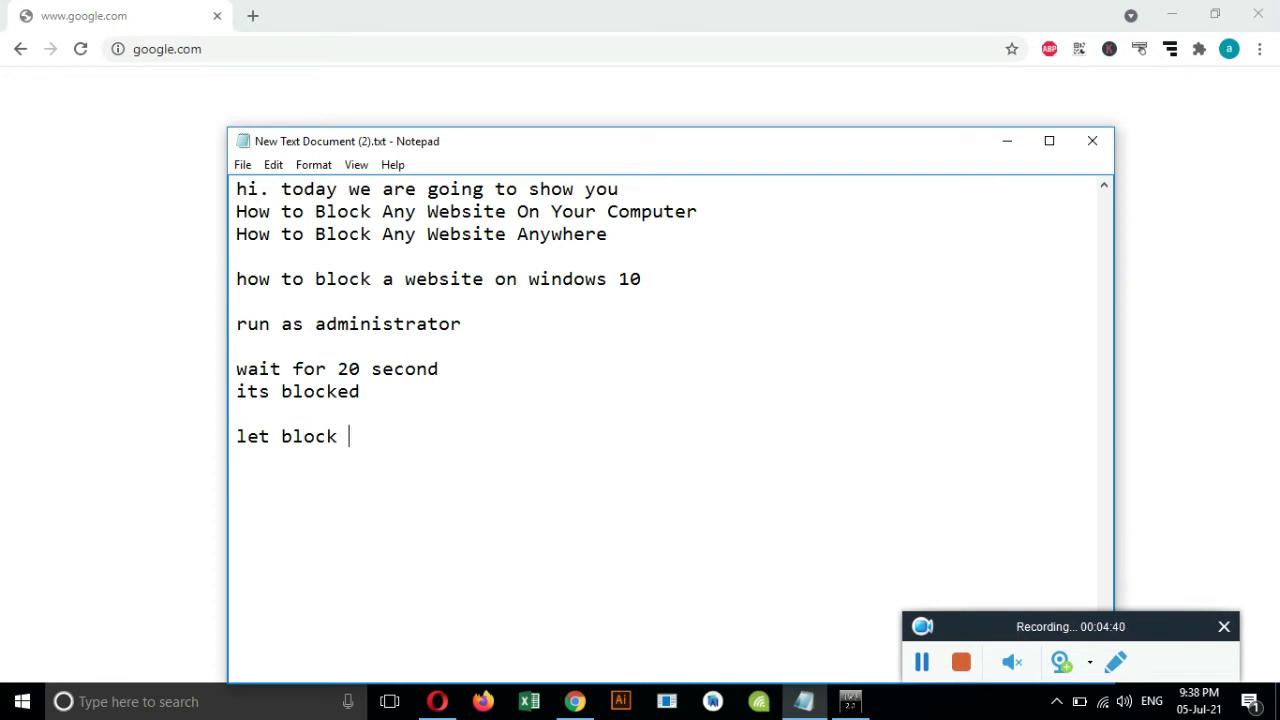
type(" other site")
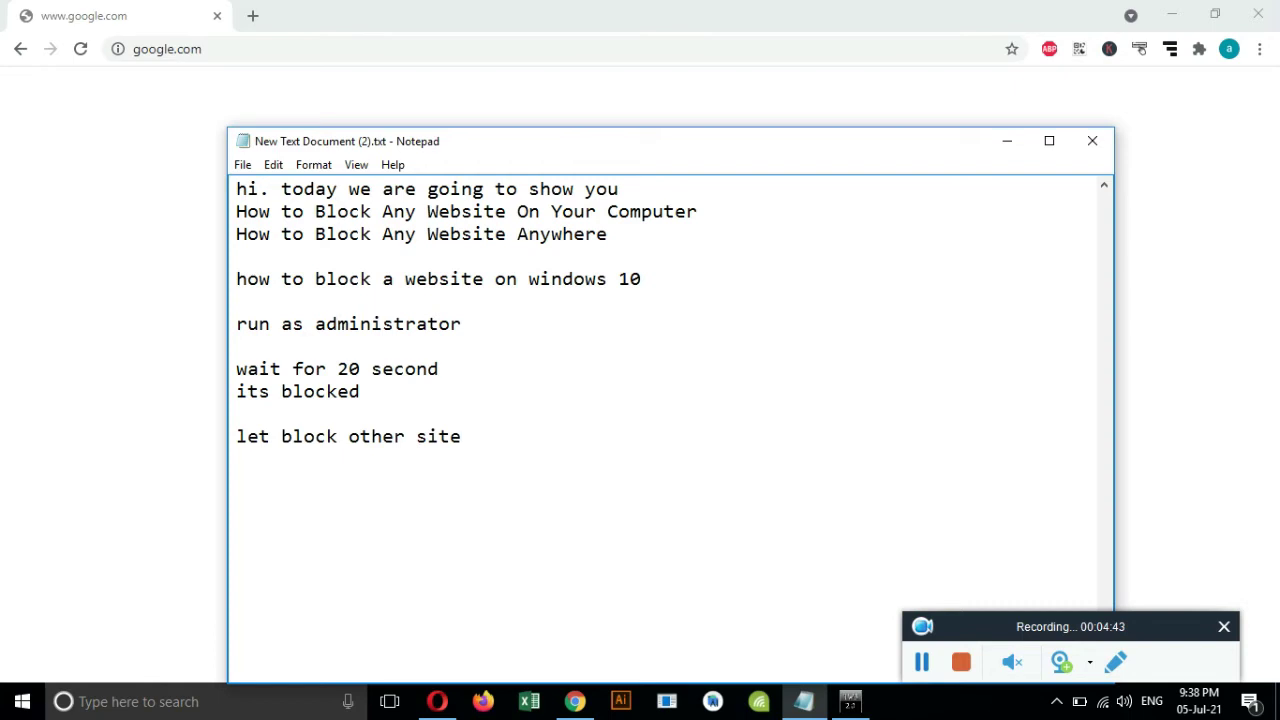
left_click(852, 703)
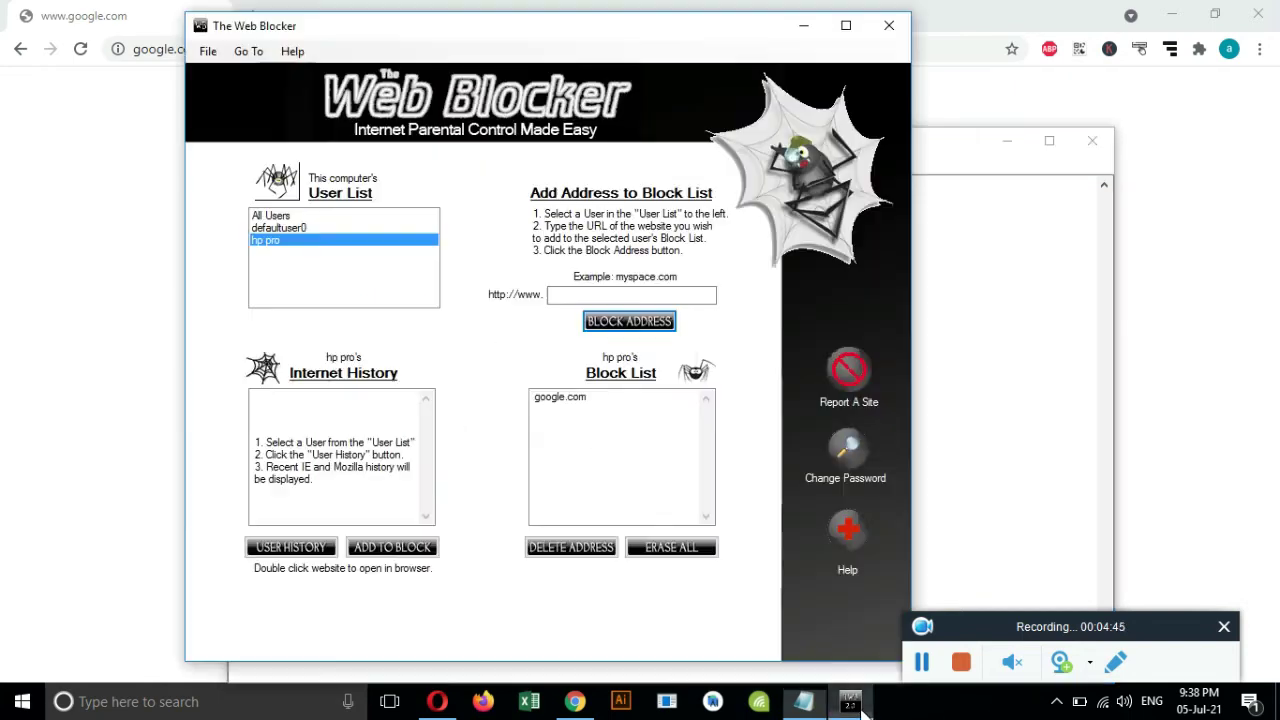
Focus The Web Blocker's website address field, then open a new Chrome tab.
left_click(567, 293)
left_click(567, 293)
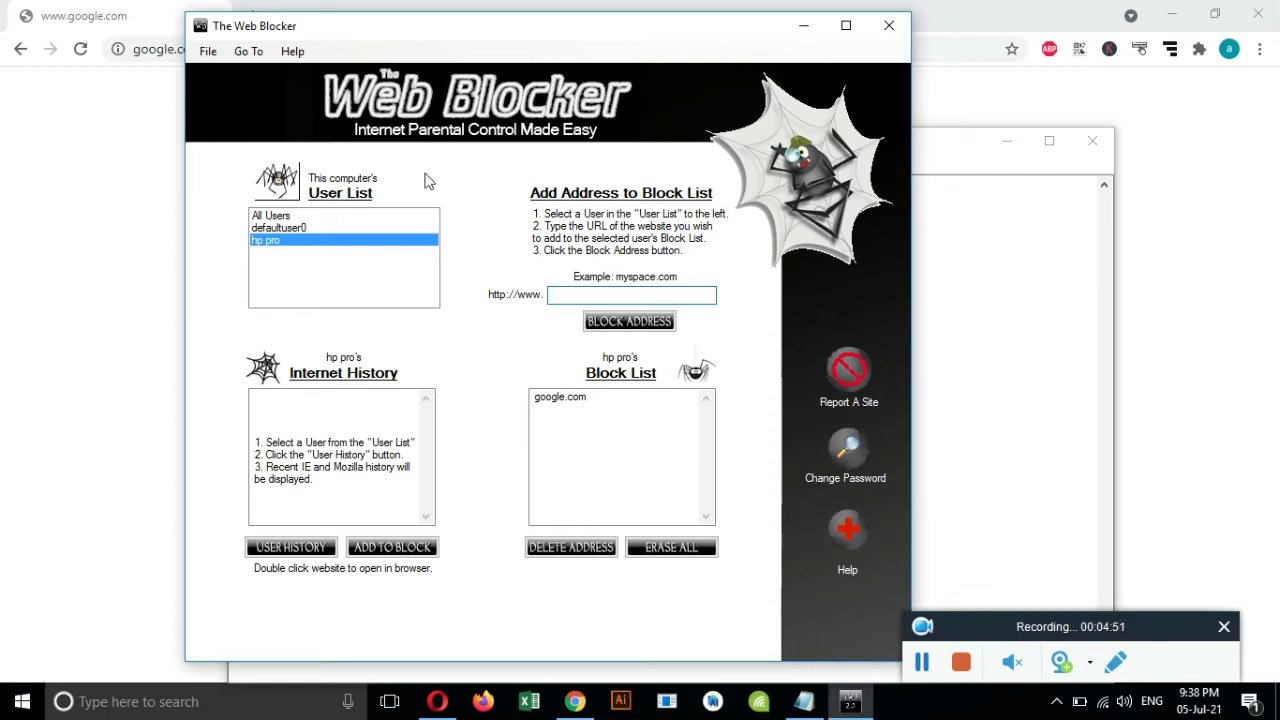
left_click(157, 104)
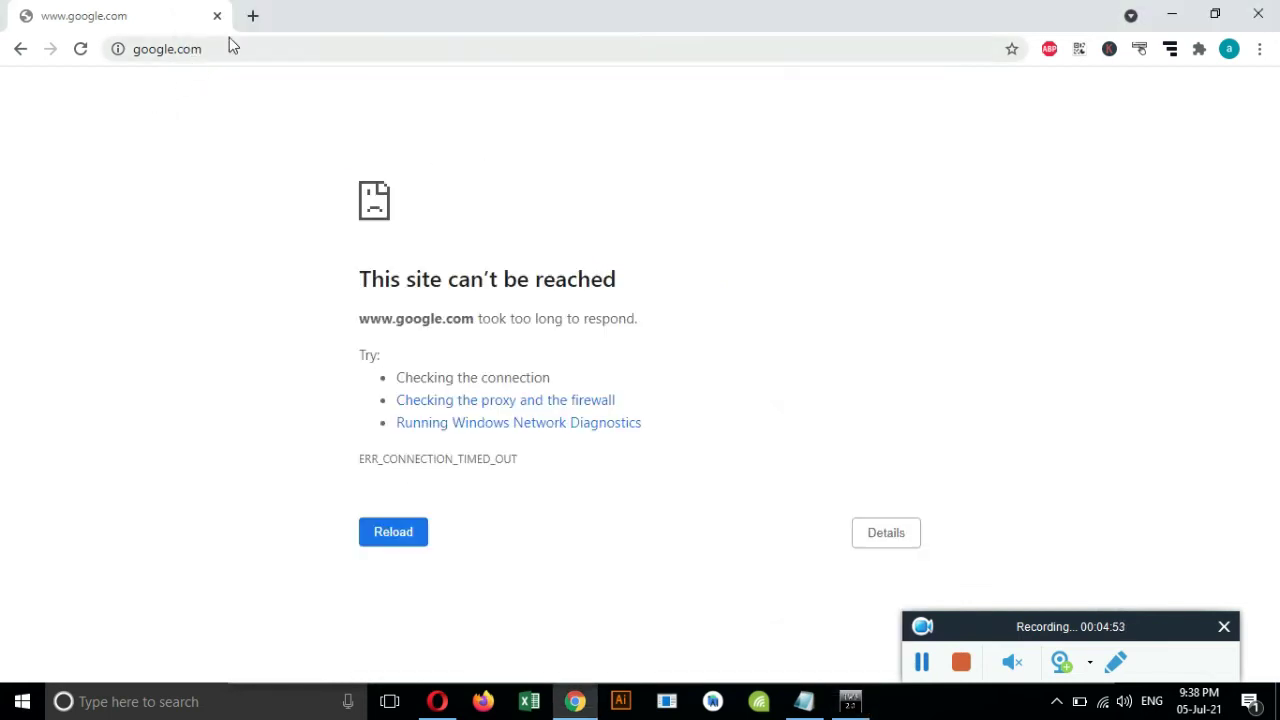
left_click(253, 16)
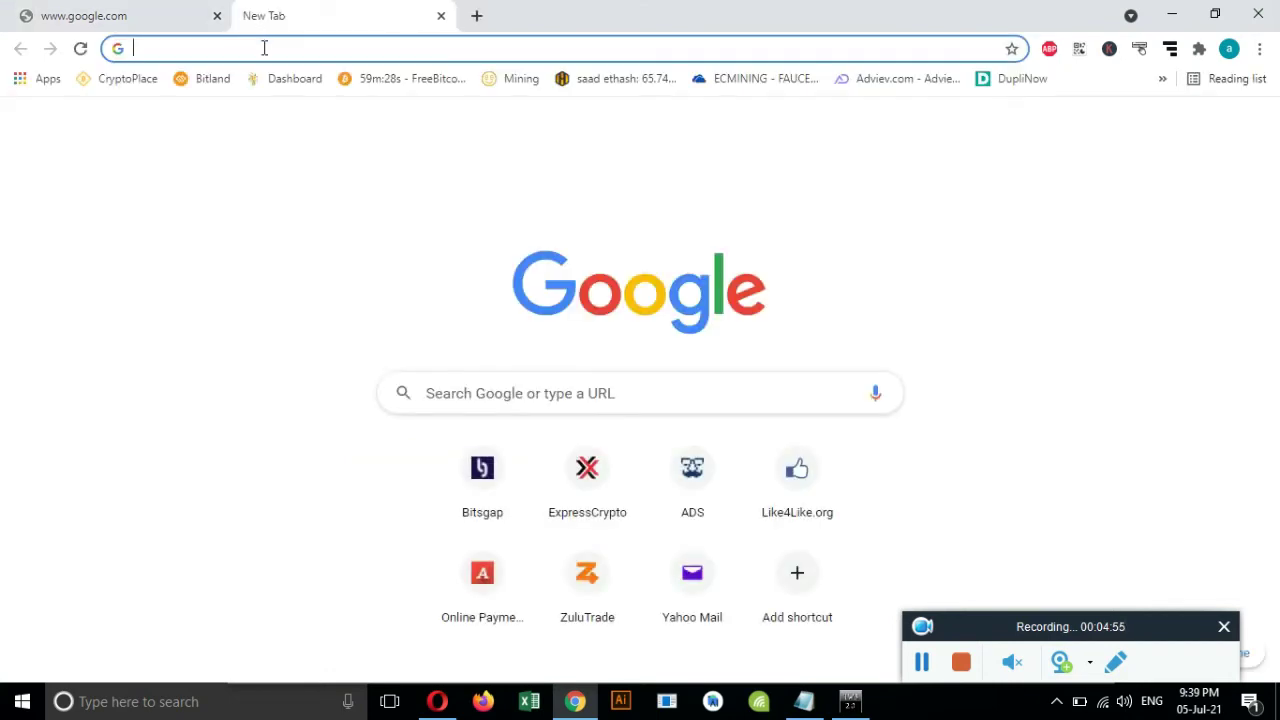
Load YouTube from 'you' in the new tab and copy its web address.
type("you")
key("Return")
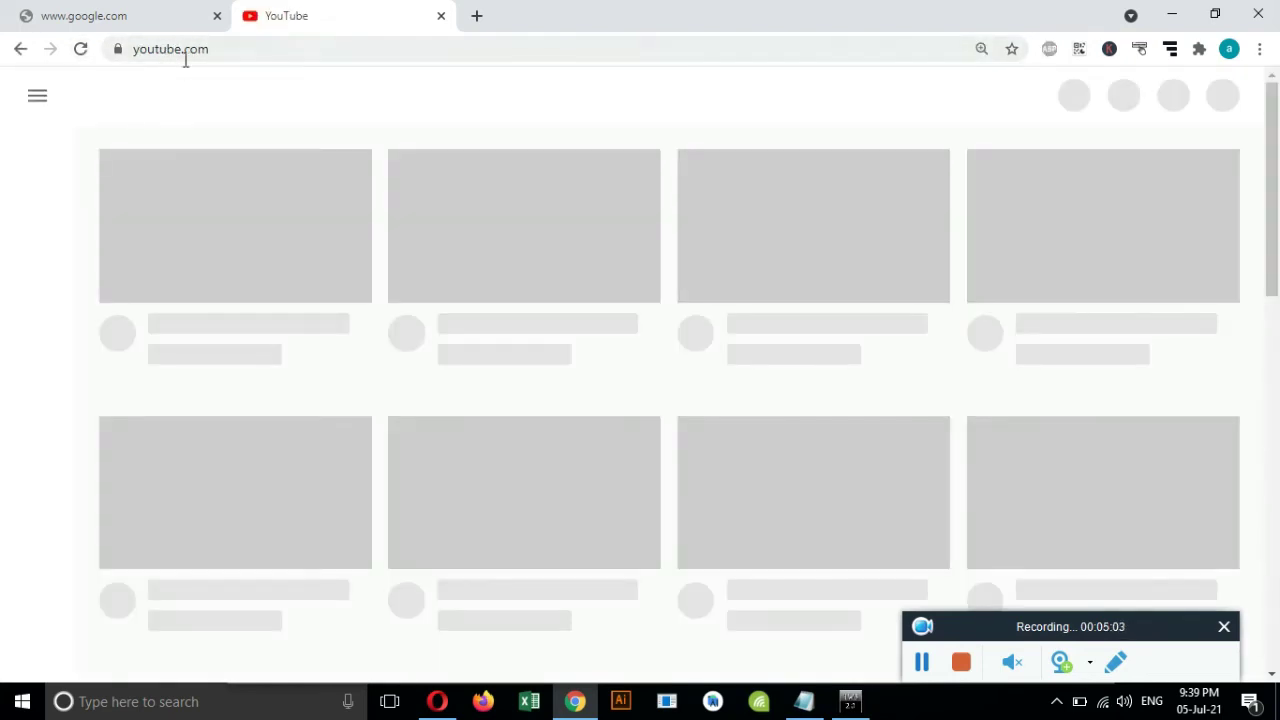
left_click(183, 50)
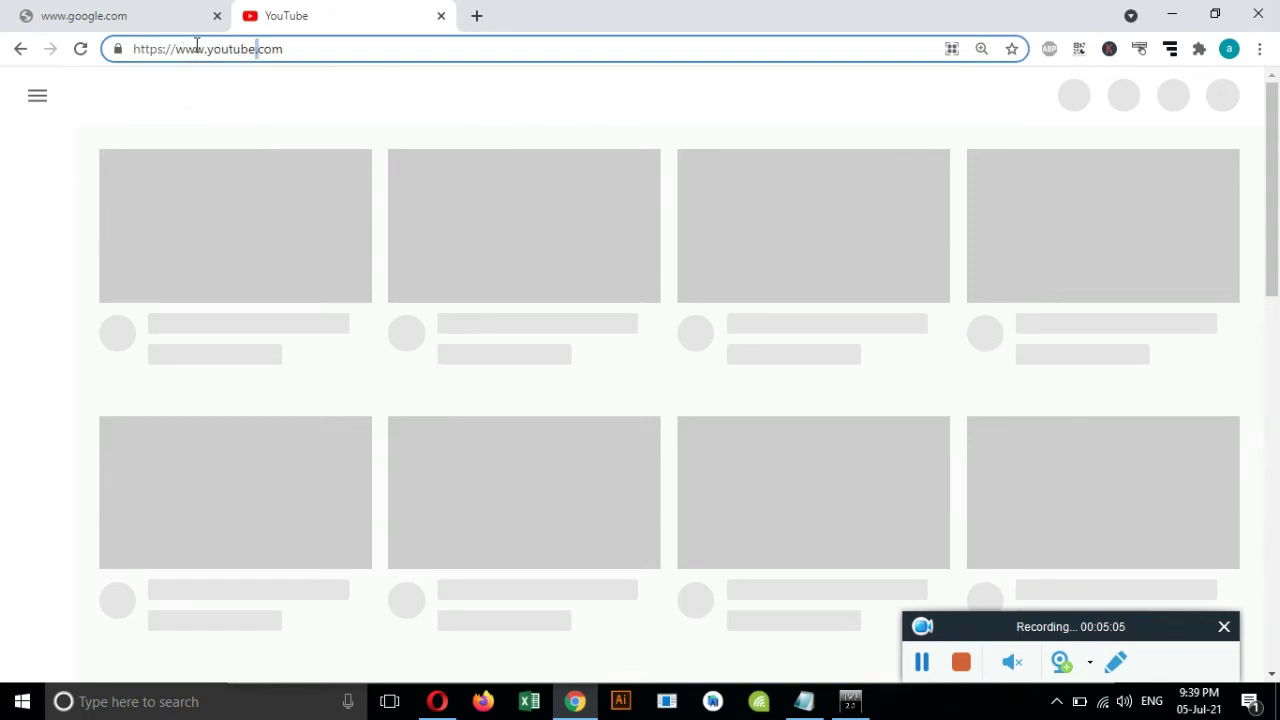
left_click_drag(297, 49, 114, 49)
key("ctrl+c")
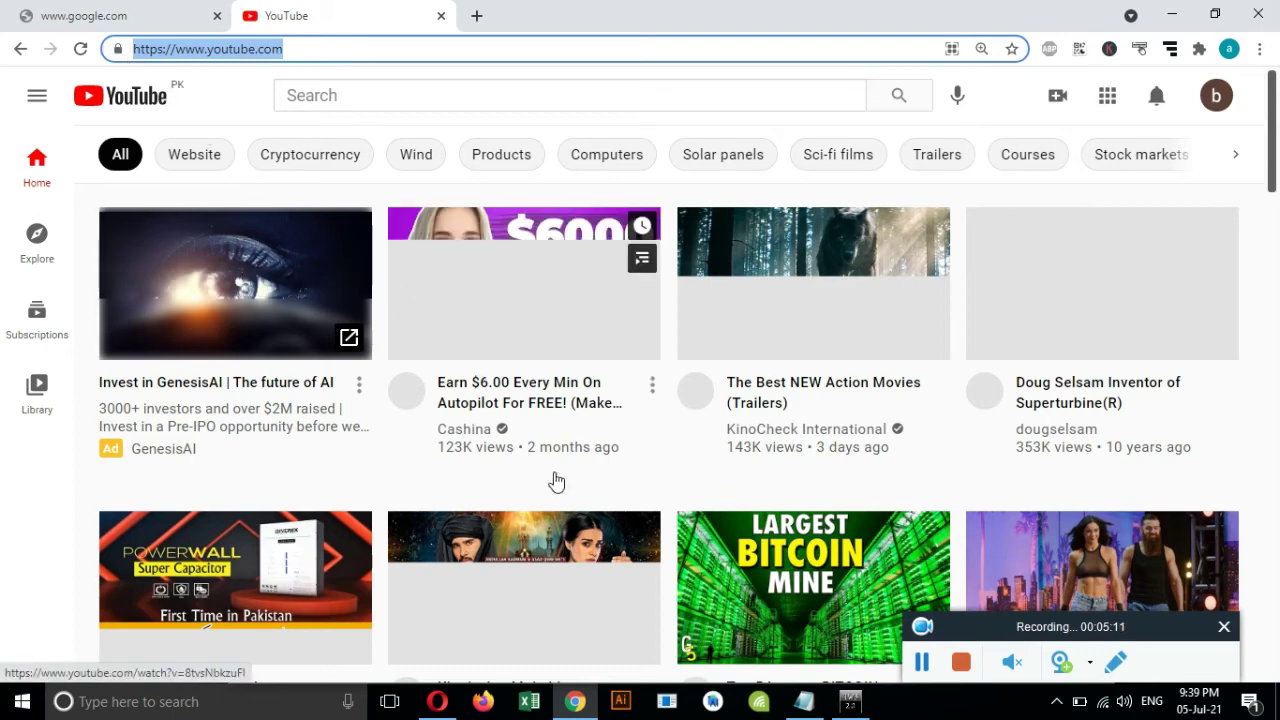
left_click(855, 702)
key("ctrl+v")
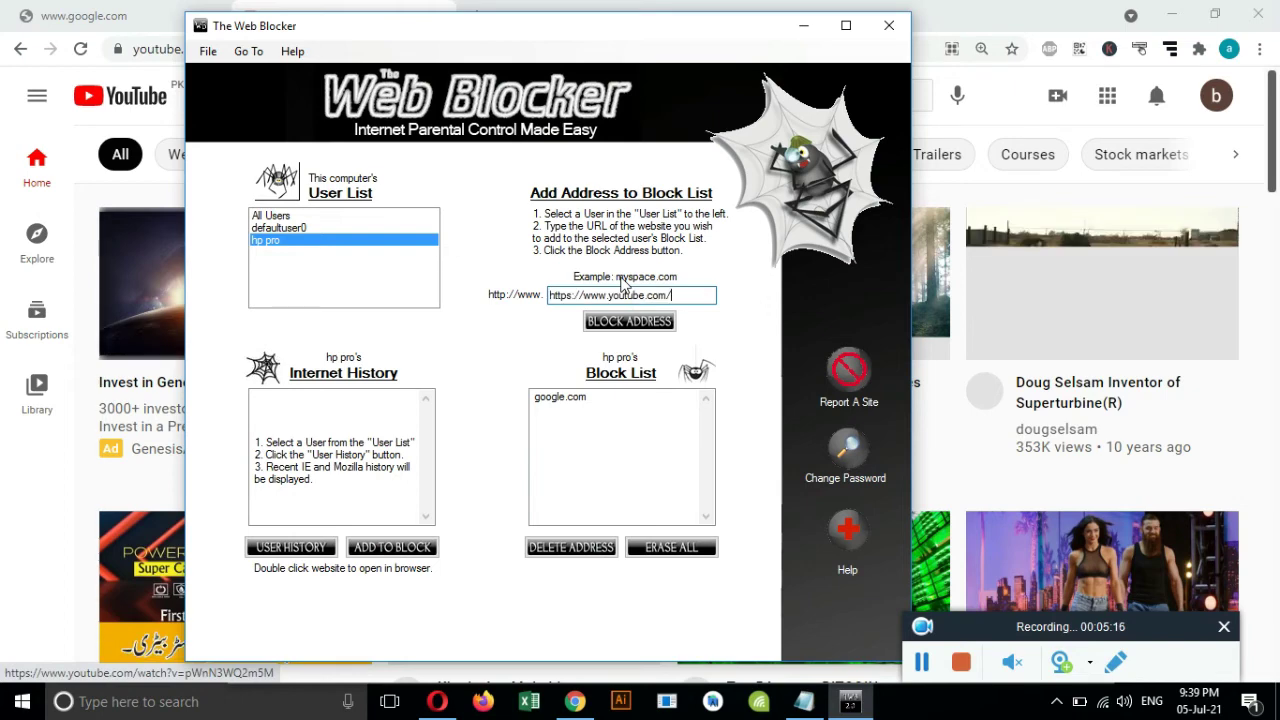
left_click_drag(609, 296, 550, 302)
key("BackSpace")
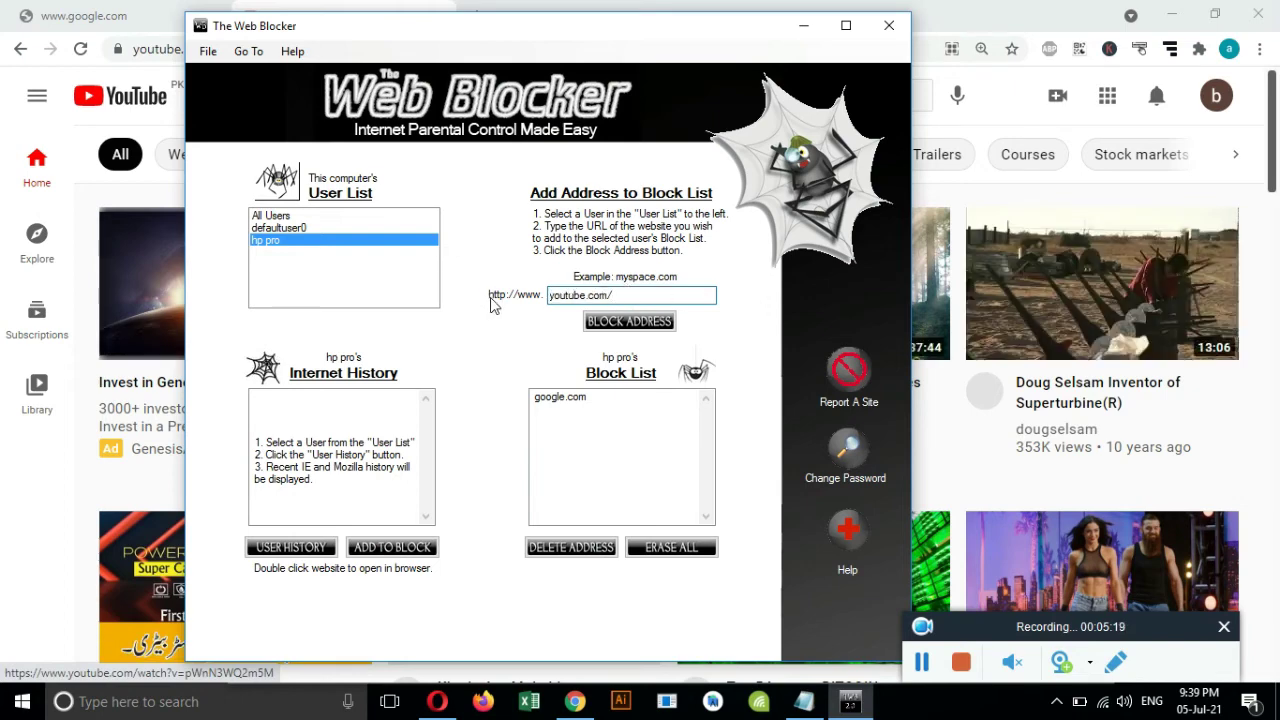
left_click(638, 323)
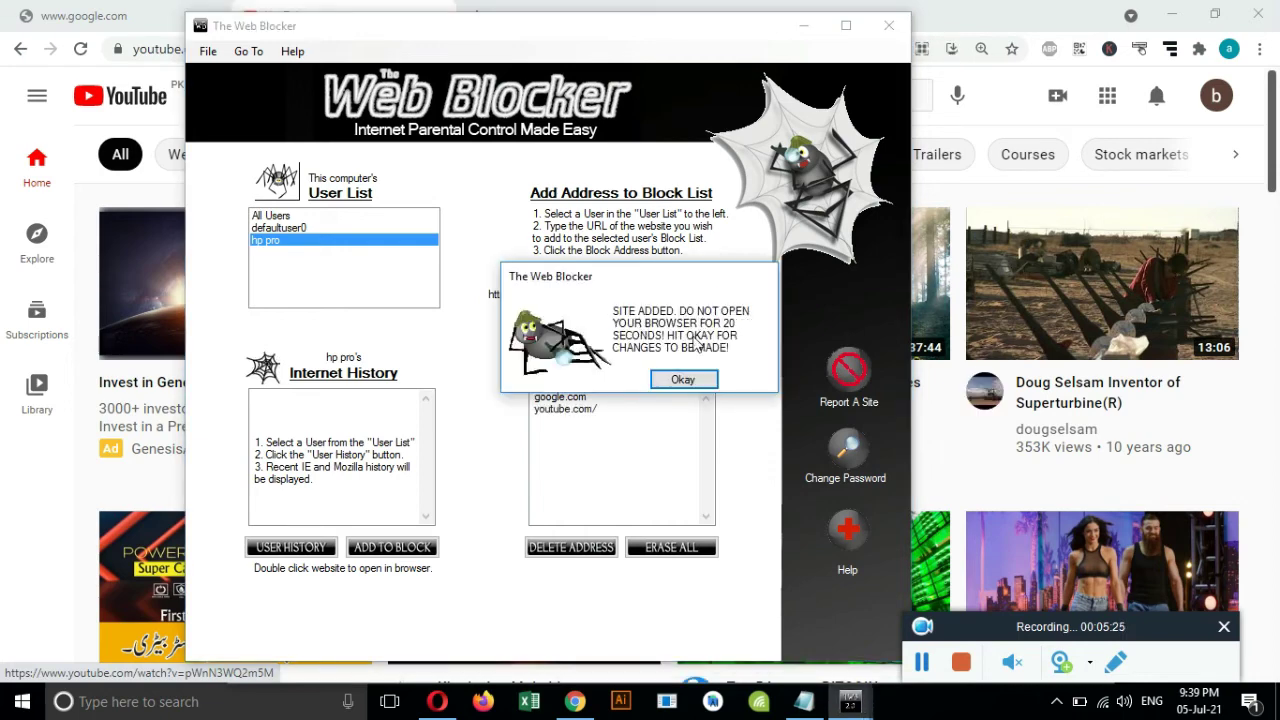
left_click(684, 380)
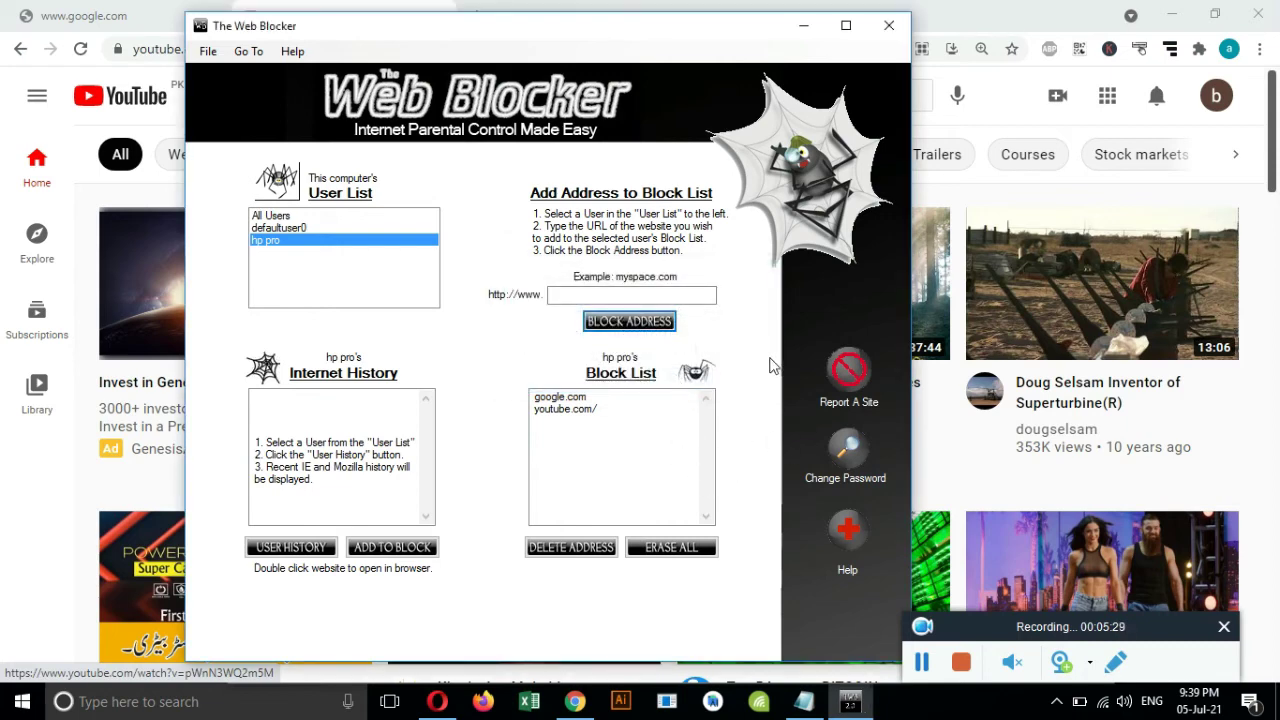
left_click(884, 26)
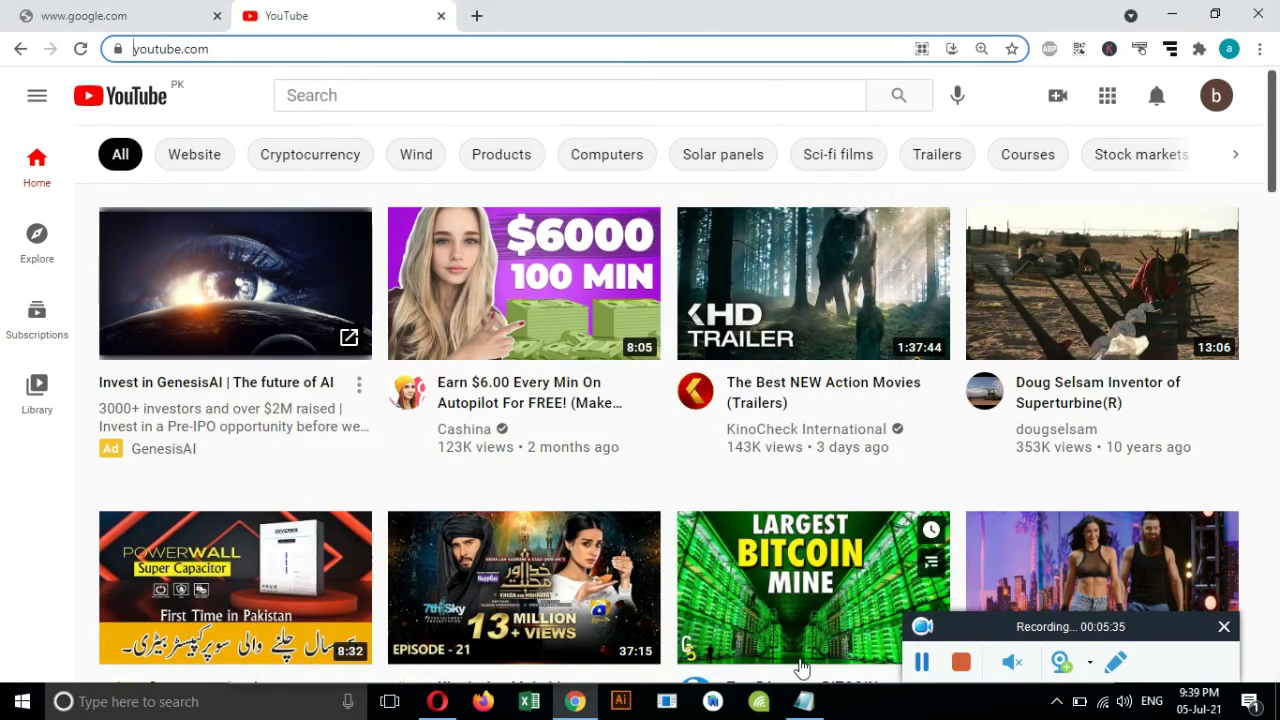
Review the 'let block other site' and 'wait for 20 second' lines in the notes.
left_click(805, 704)
left_click(236, 436)
left_click(453, 442, "shift")
left_click_drag(236, 369, 452, 371)
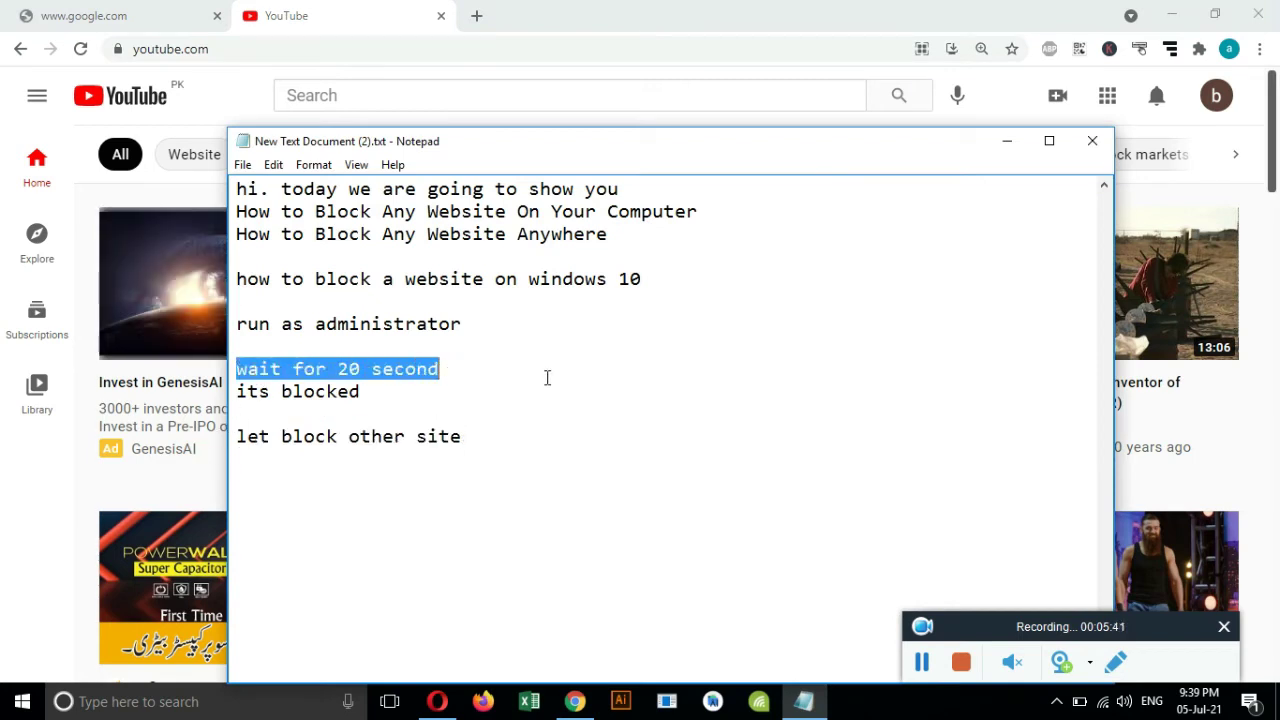
Reload YouTube in Chrome to test the block, then revisit the 'wait for 20 second' note.
left_click(320, 22)
left_click(205, 48)
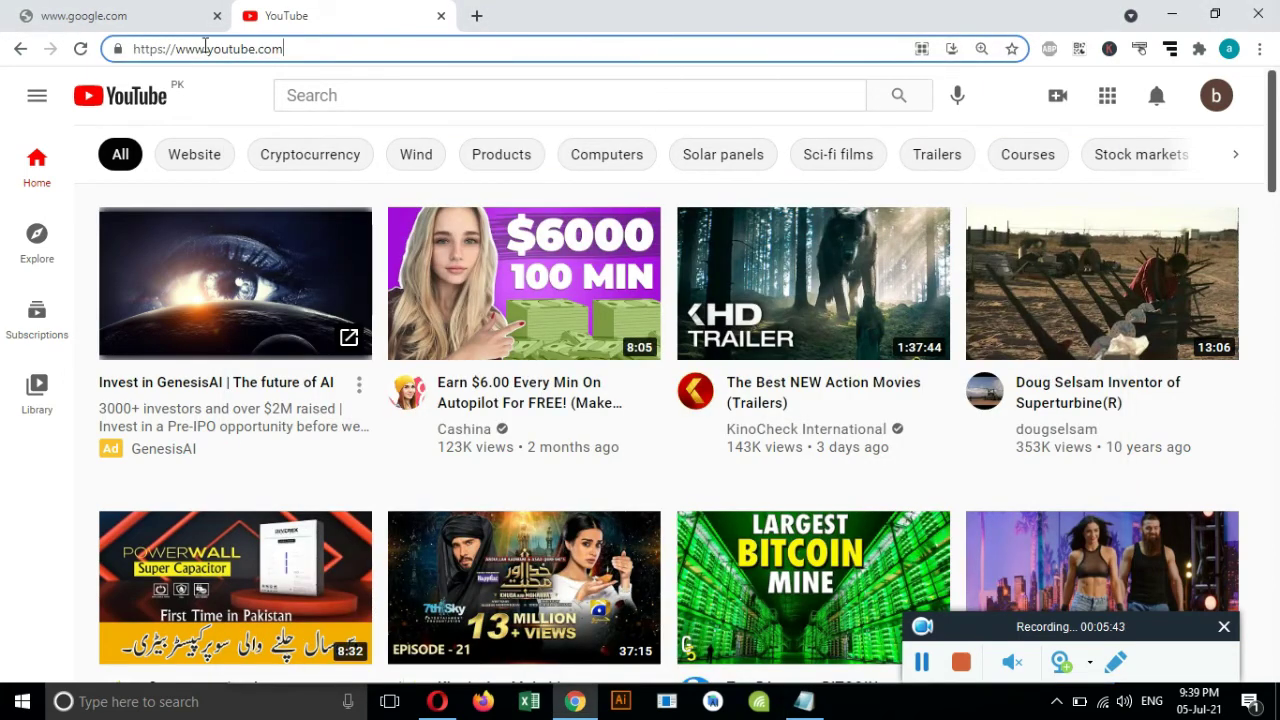
left_click(80, 48)
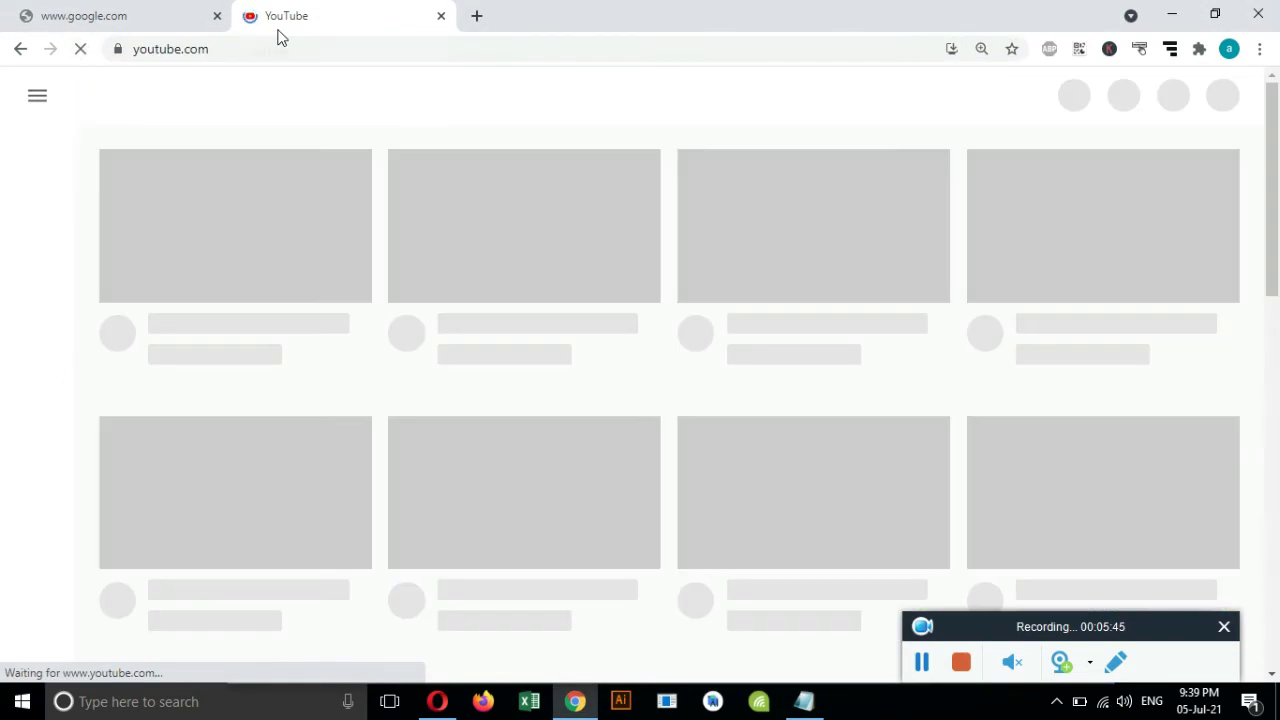
left_click(804, 701)
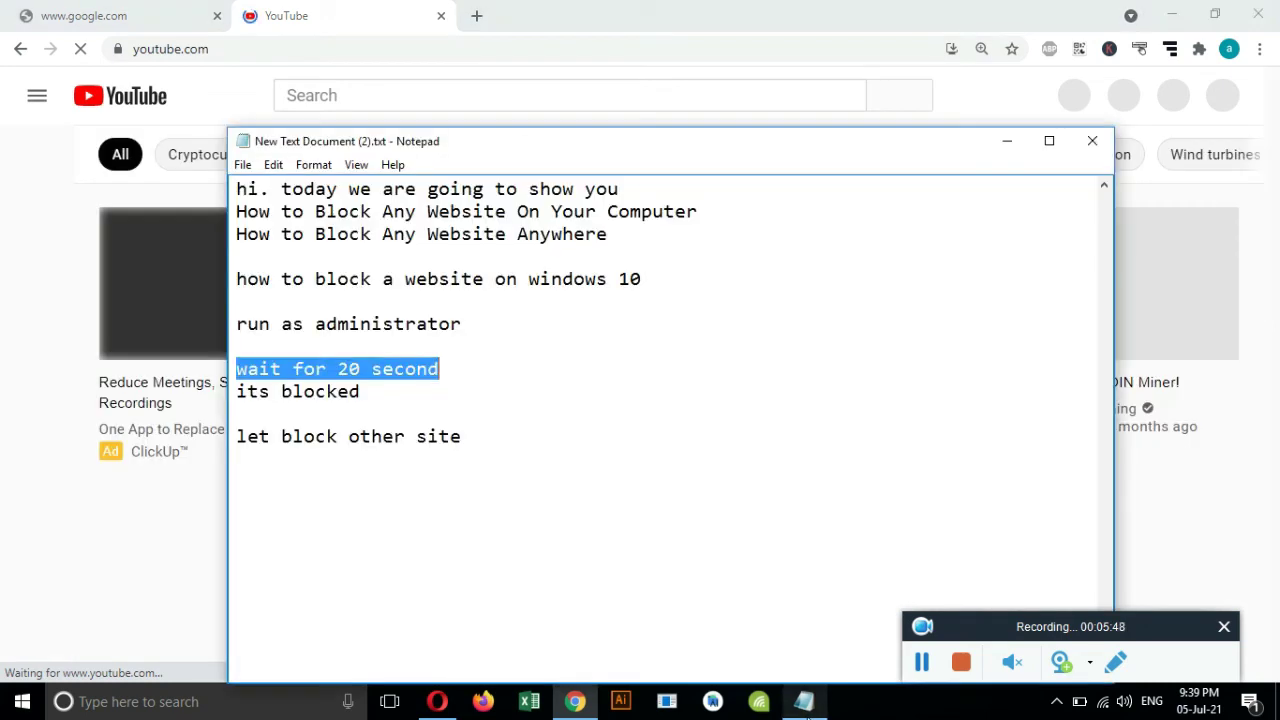
left_click(278, 351)
left_click_drag(237, 369, 469, 363)
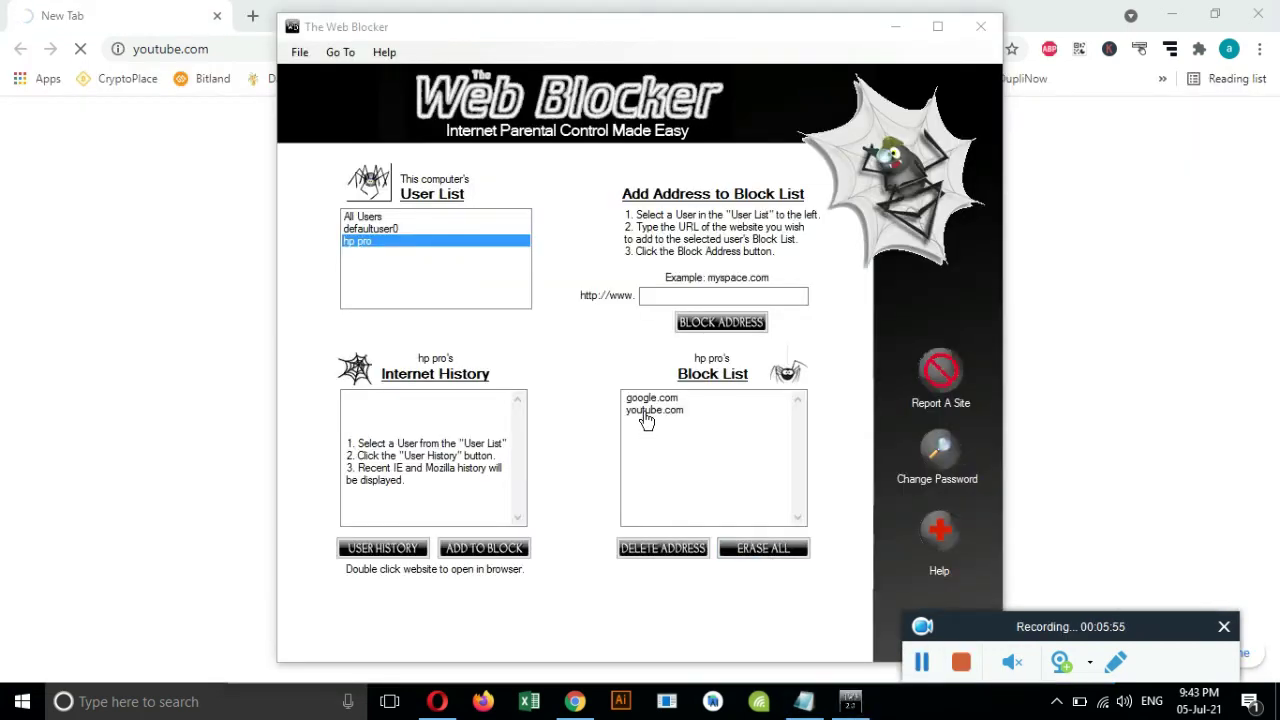
Select youtube.com in the Block List, then focus Chrome's youtube.com address.
left_click(650, 411)
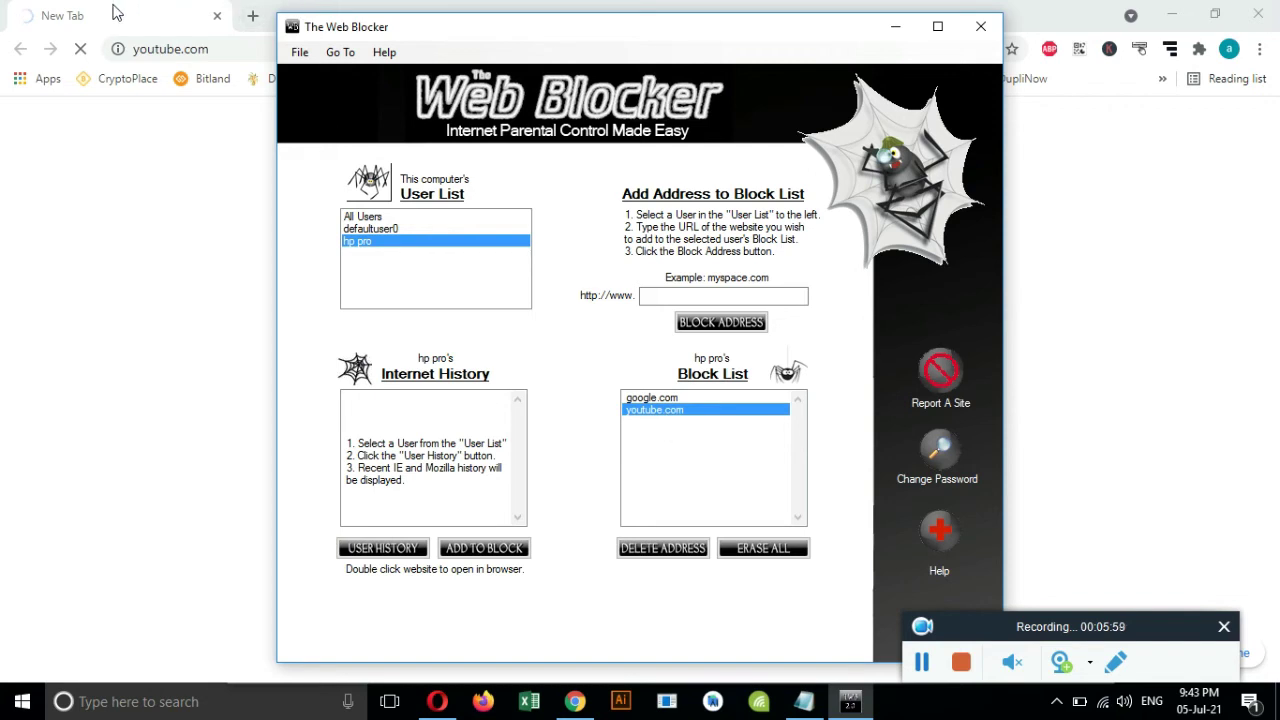
left_click(223, 49)
left_click(231, 53)
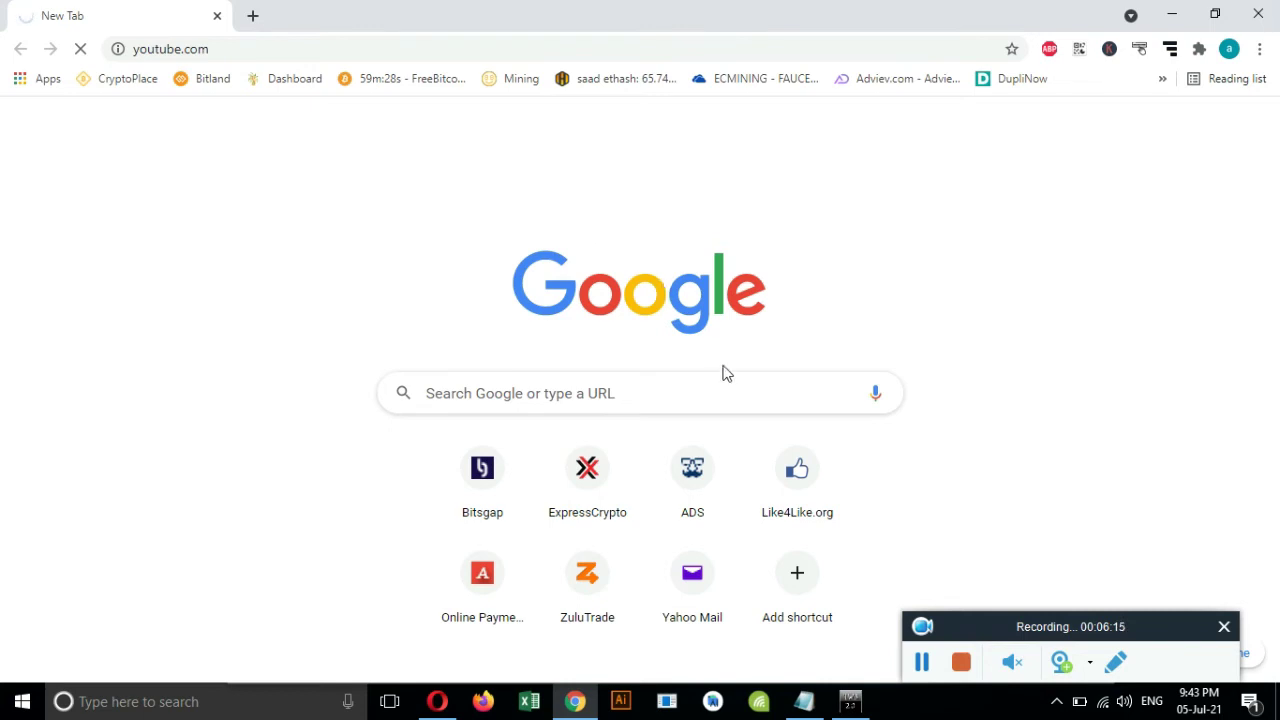
Add shrinkearn.com to the Block List and acknowledge the Site Added message.
left_click(922, 662)
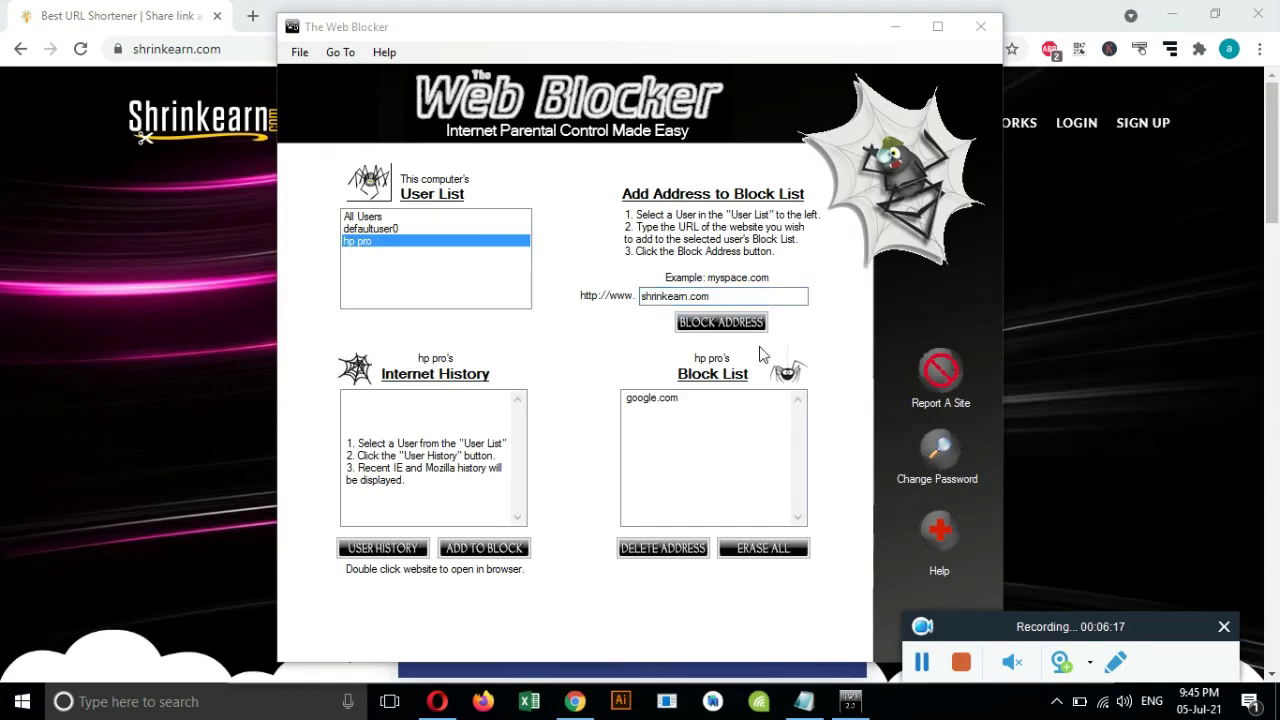
left_click(714, 322)
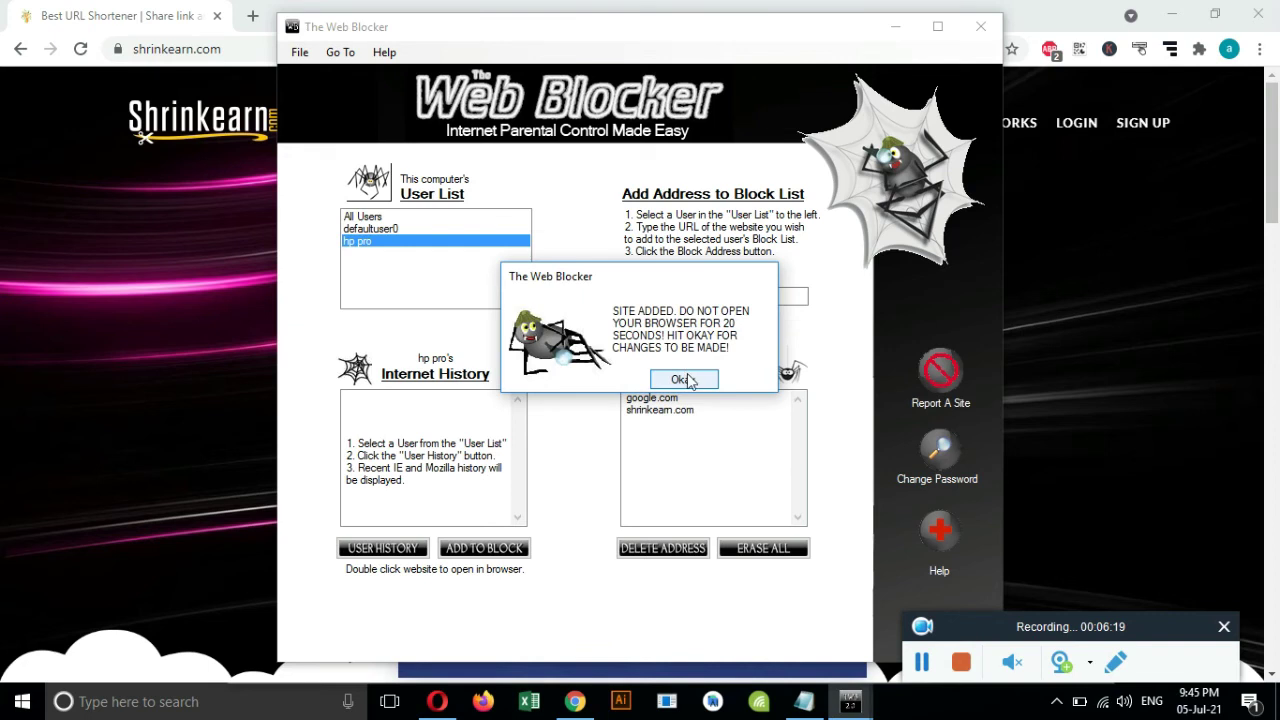
left_click(688, 377)
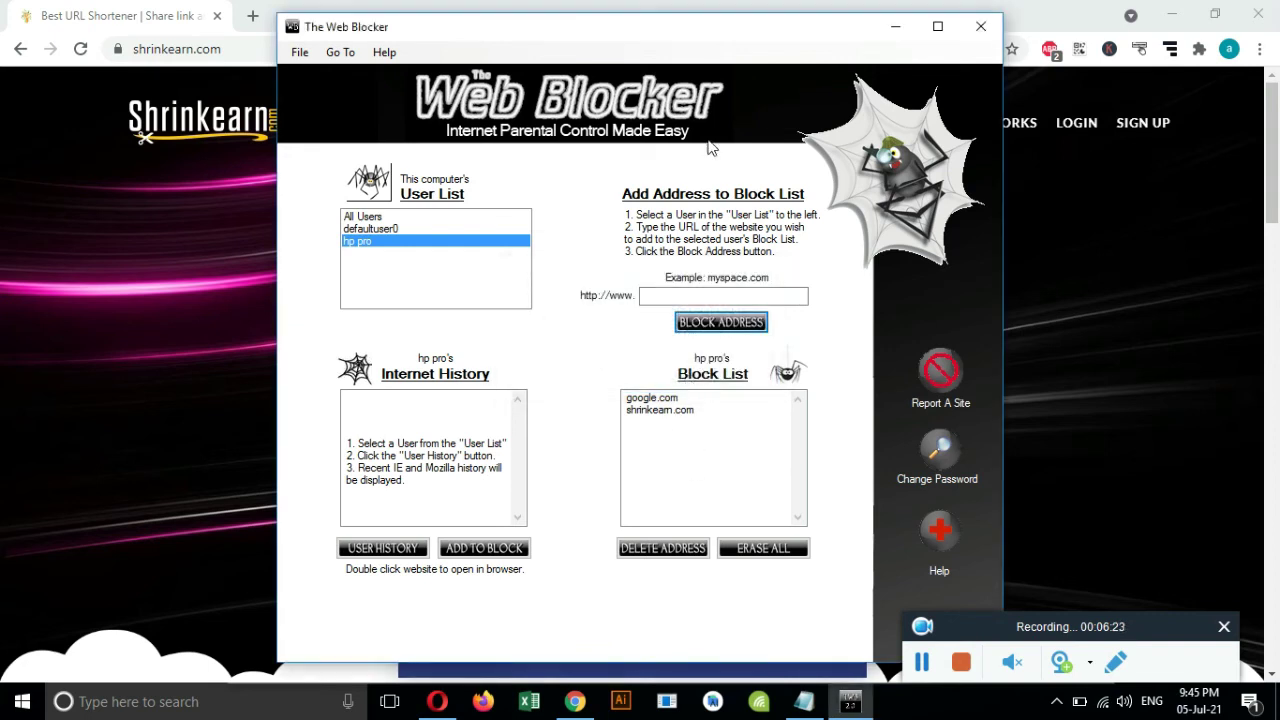
left_click_drag(744, 30, 733, 35)
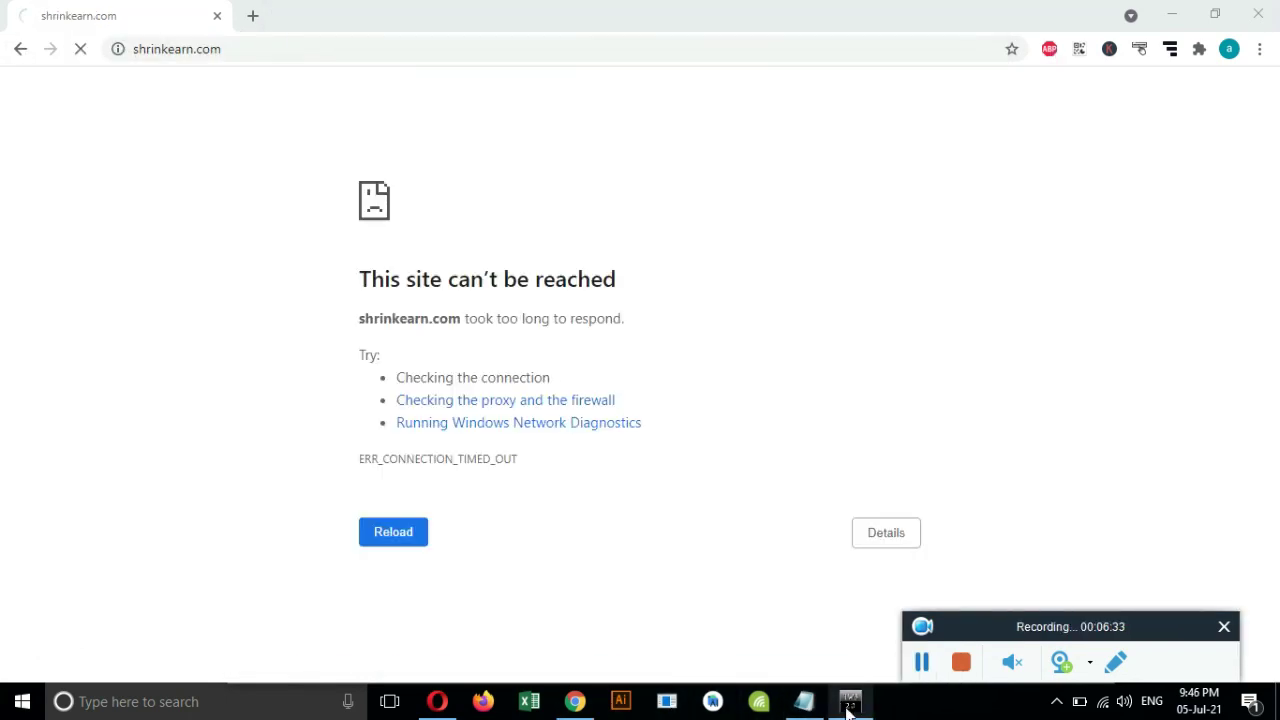
Reload shrinkearn.com in Chrome to confirm it still can't be reached.
left_click(850, 701)
left_click(240, 50)
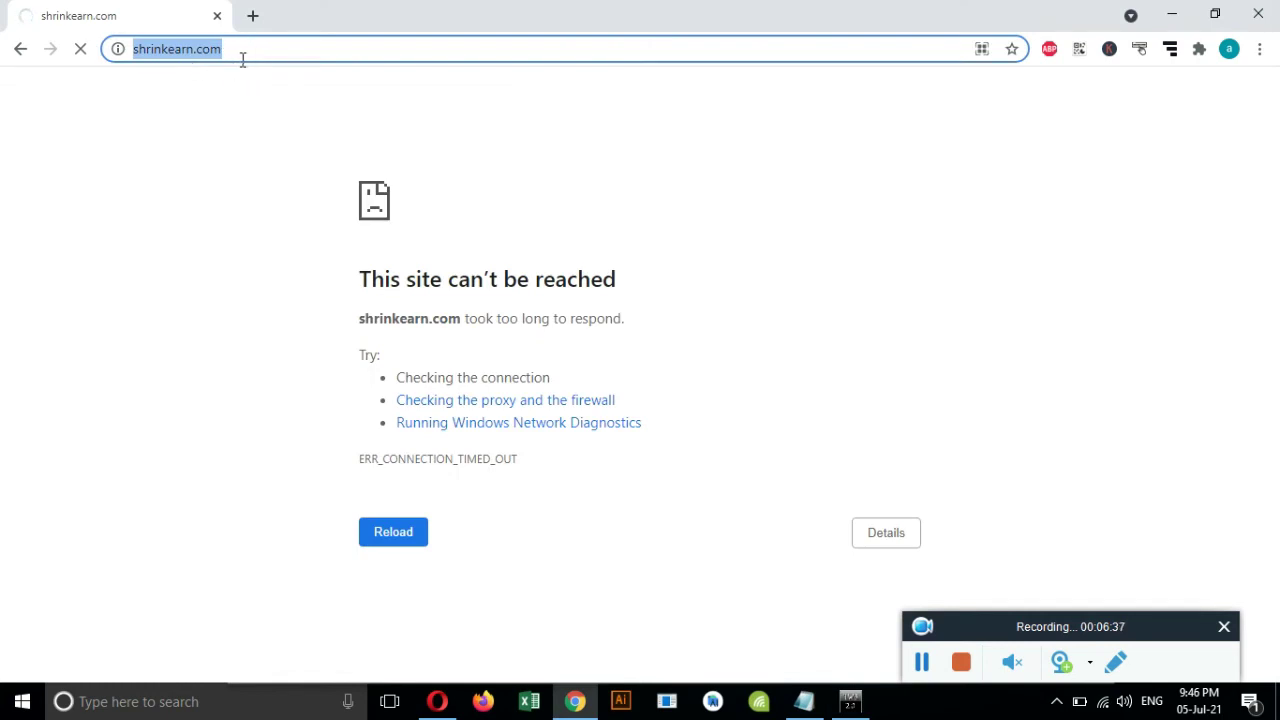
left_click(253, 50)
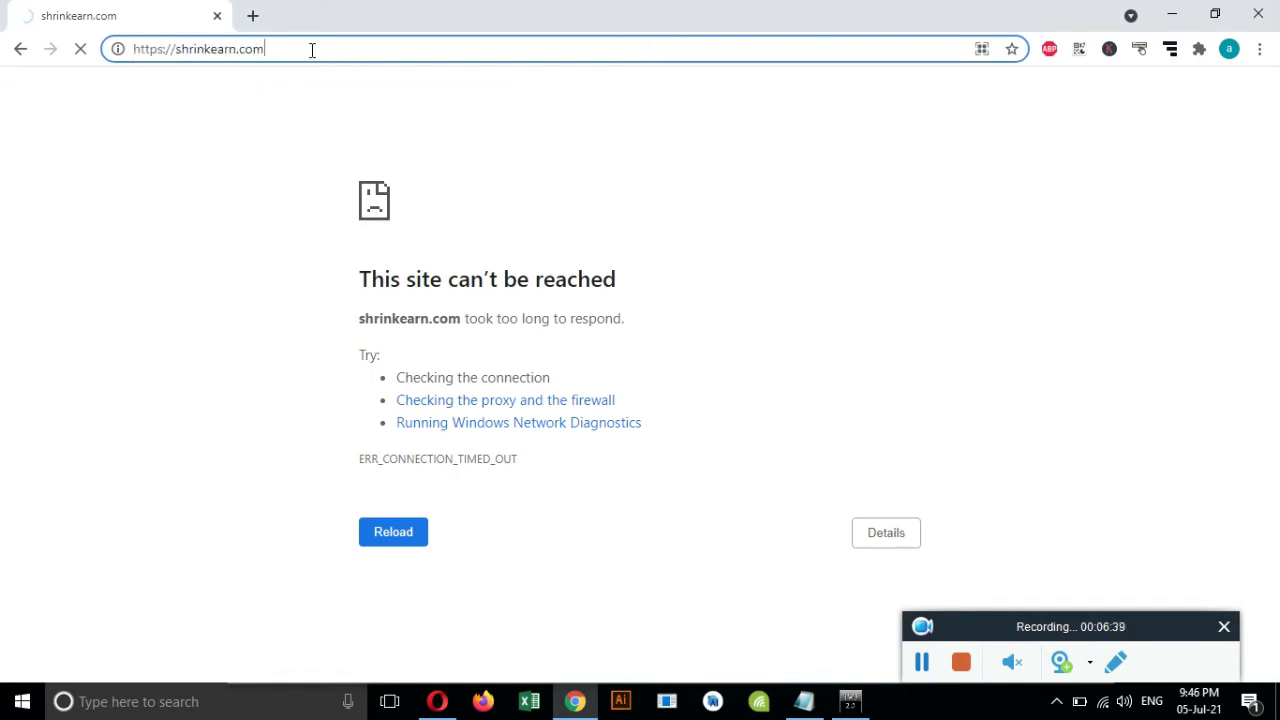
key("Return")
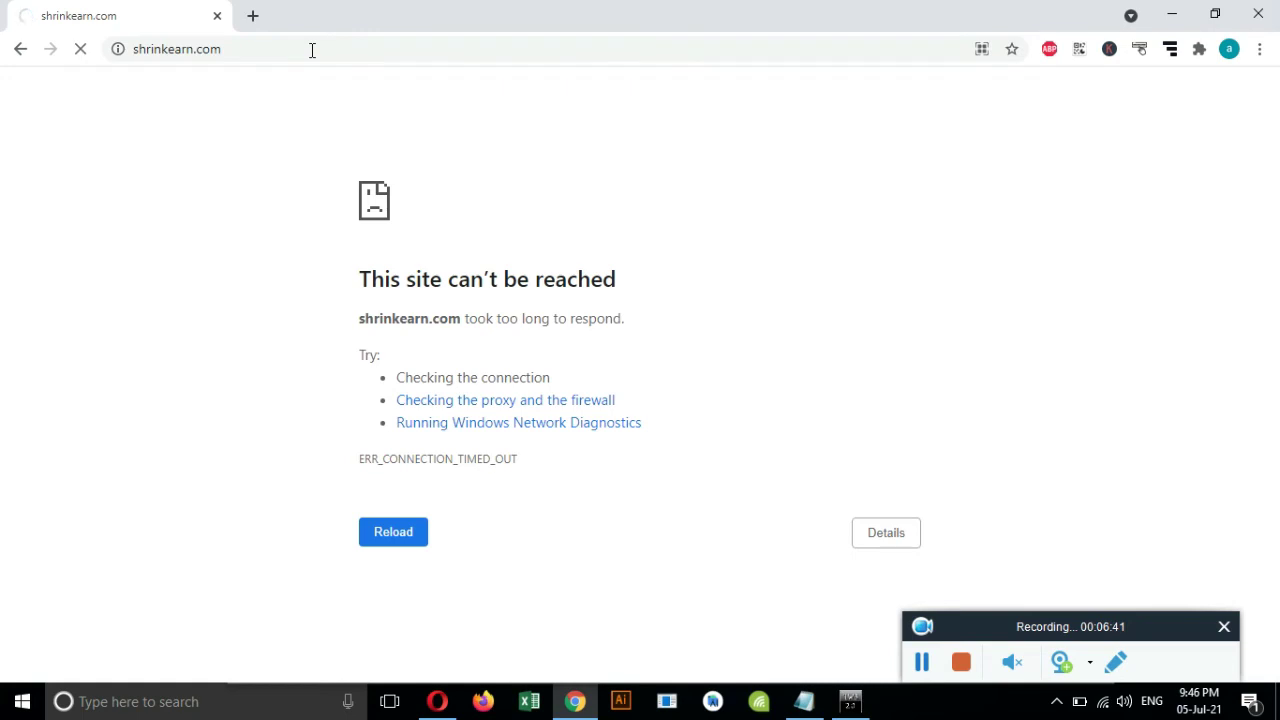
left_click_drag(362, 281, 677, 286)
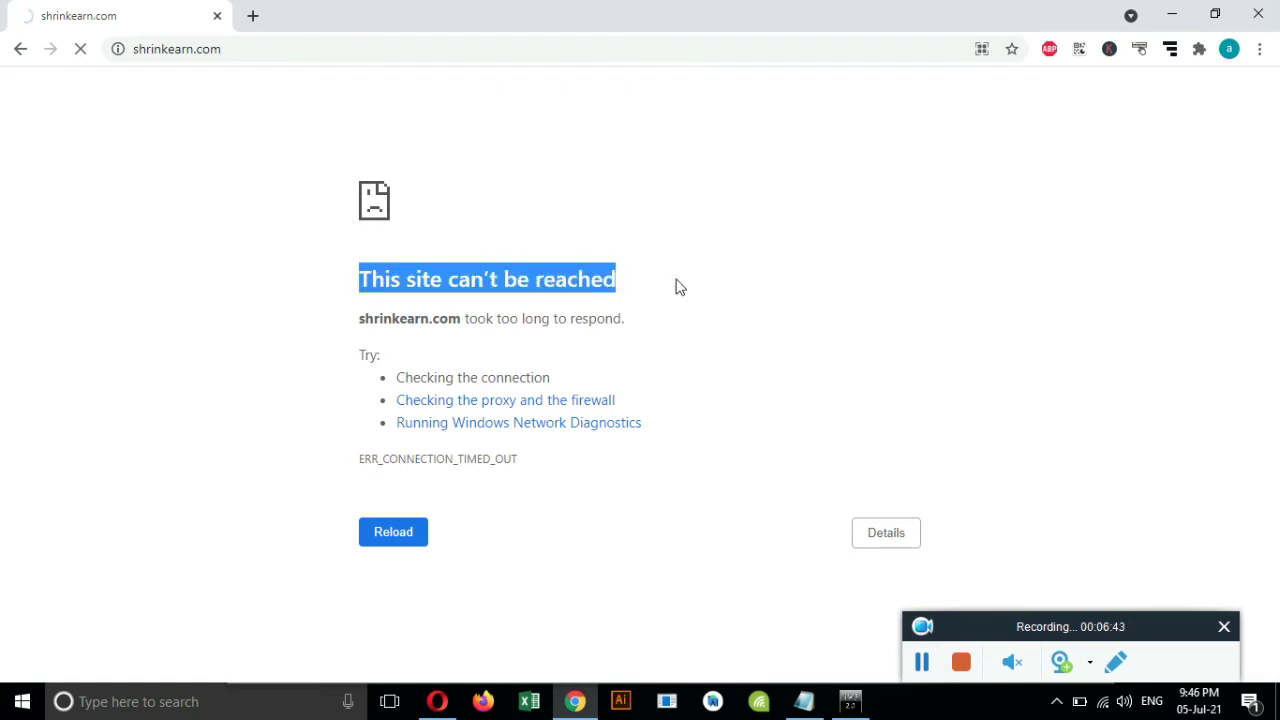
left_click(853, 705)
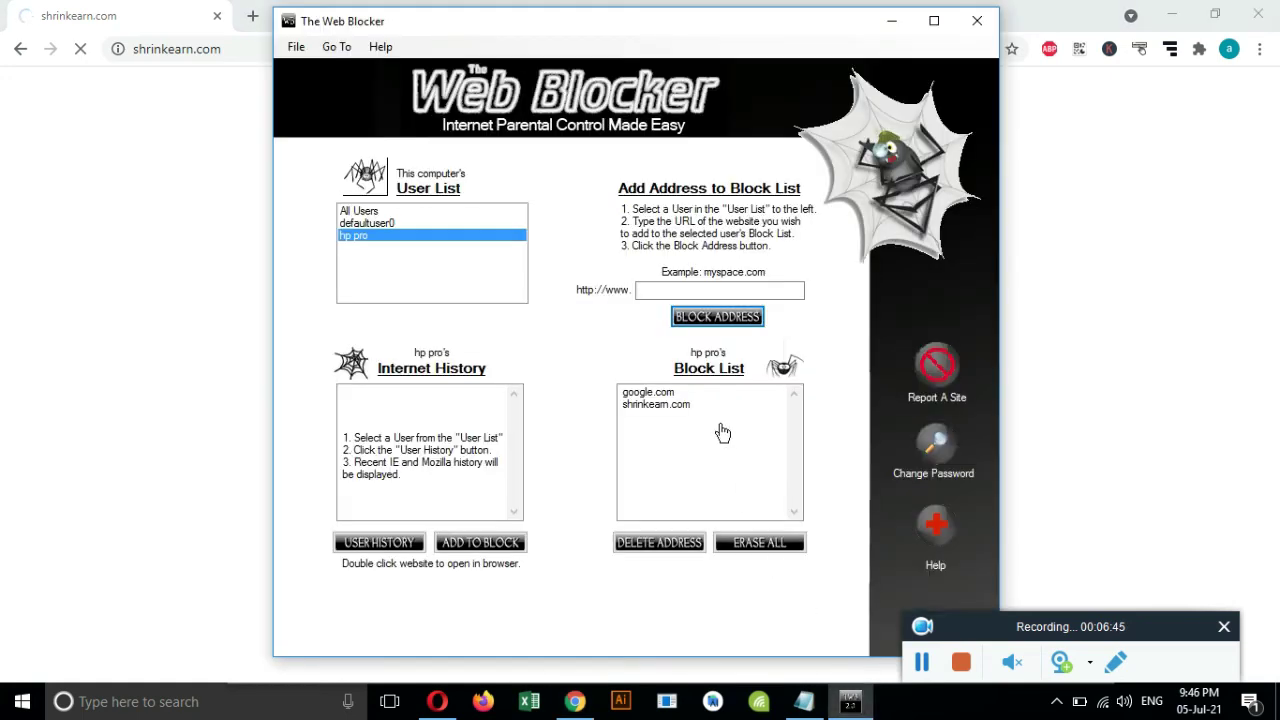
Erase google.com and shrinkearn.com with ERASE ALL, confirm with Yes and Okay, and close the blocker.
left_click(656, 395)
left_click(760, 544)
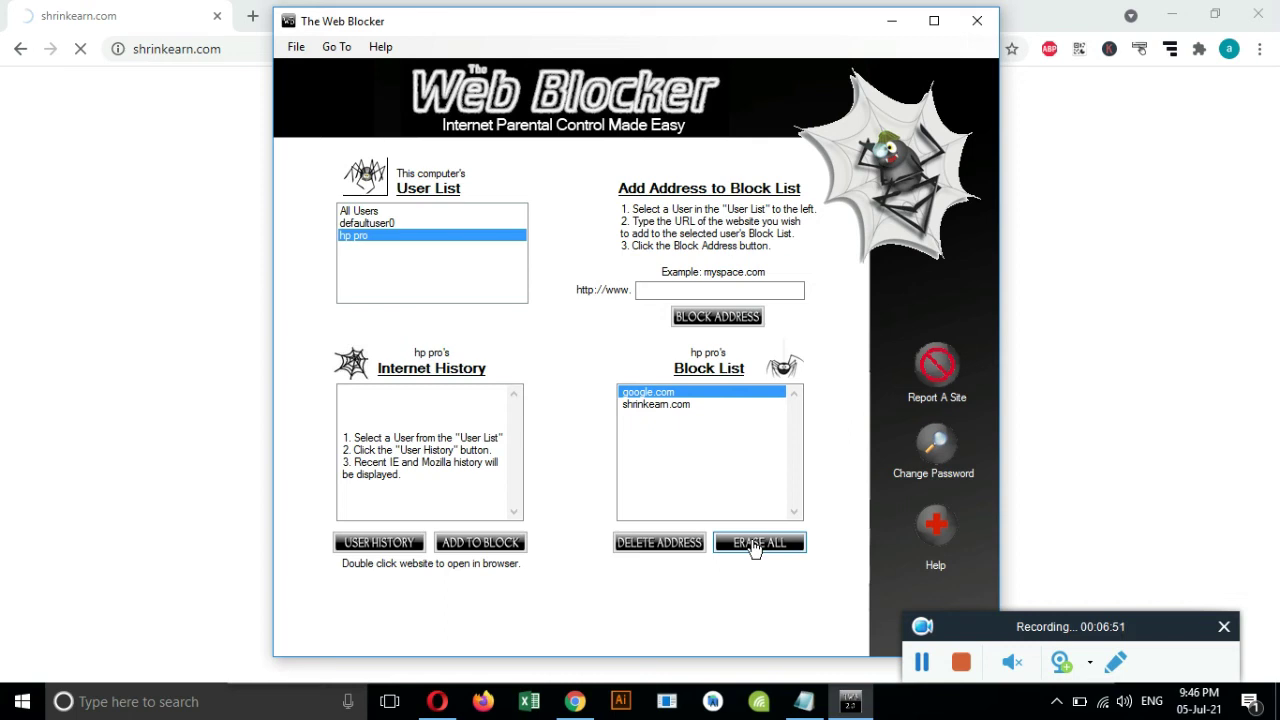
left_click(755, 548)
left_click(670, 410)
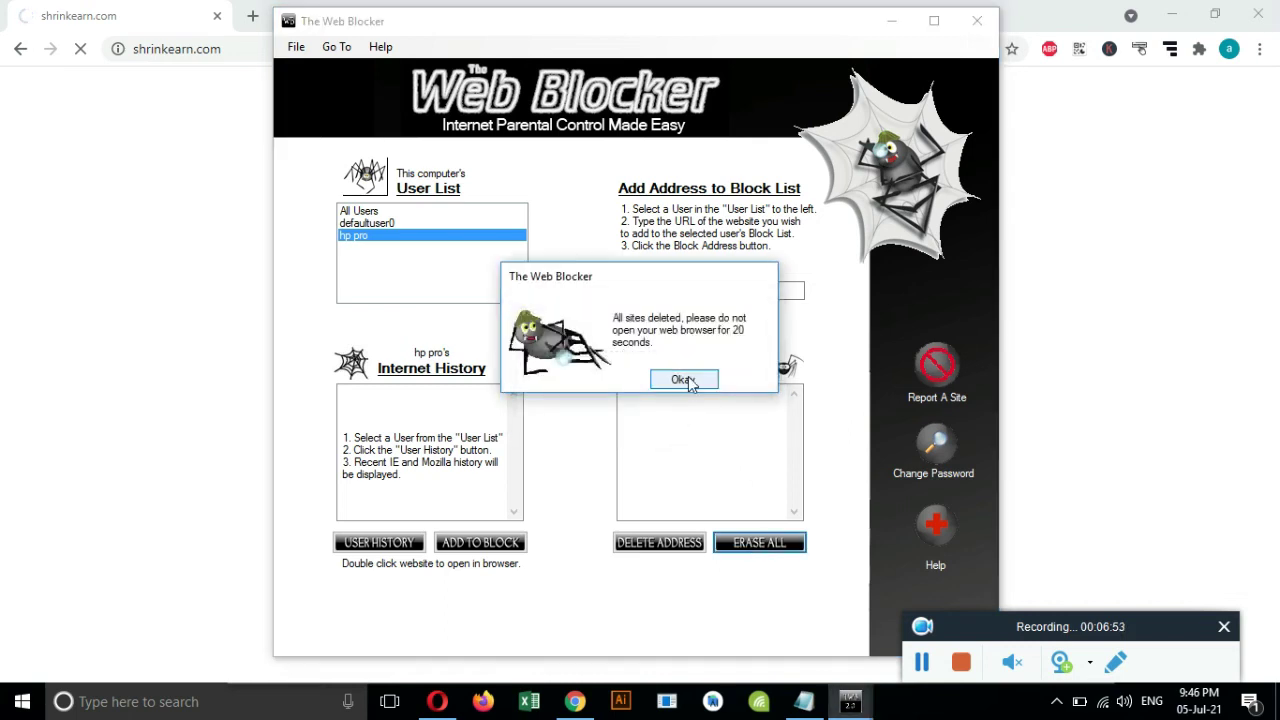
left_click(684, 381)
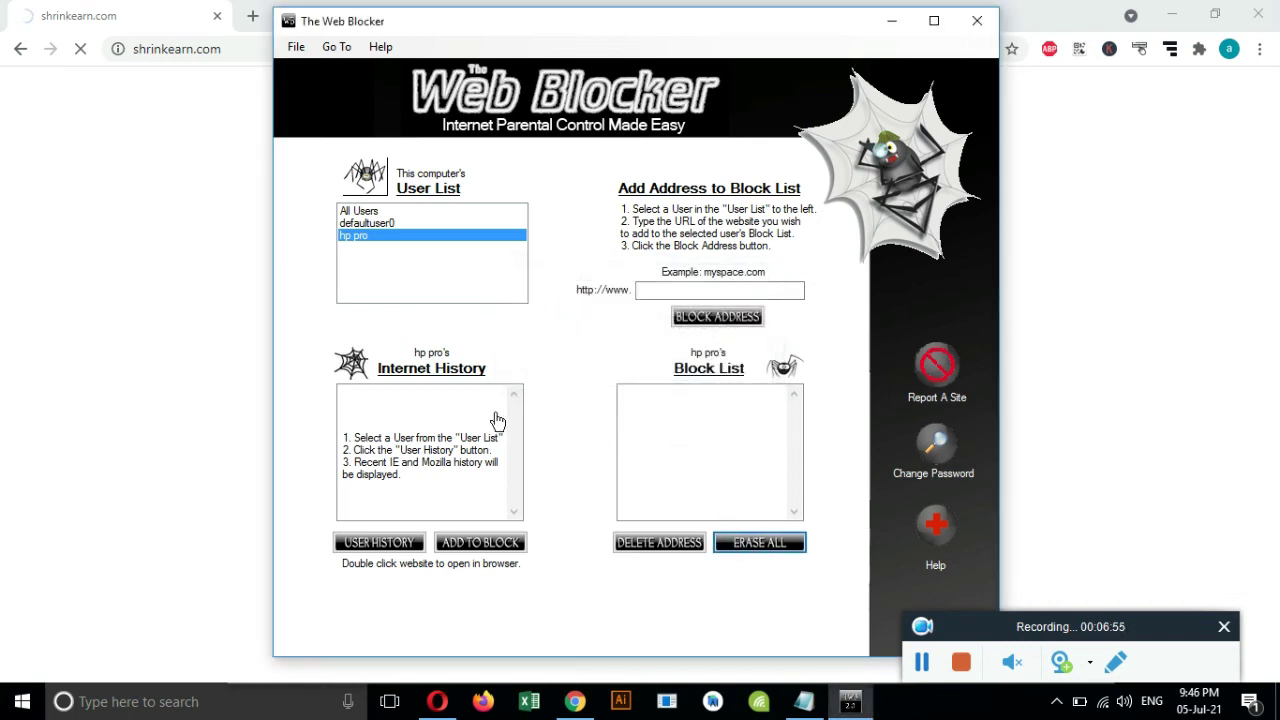
left_click(358, 240)
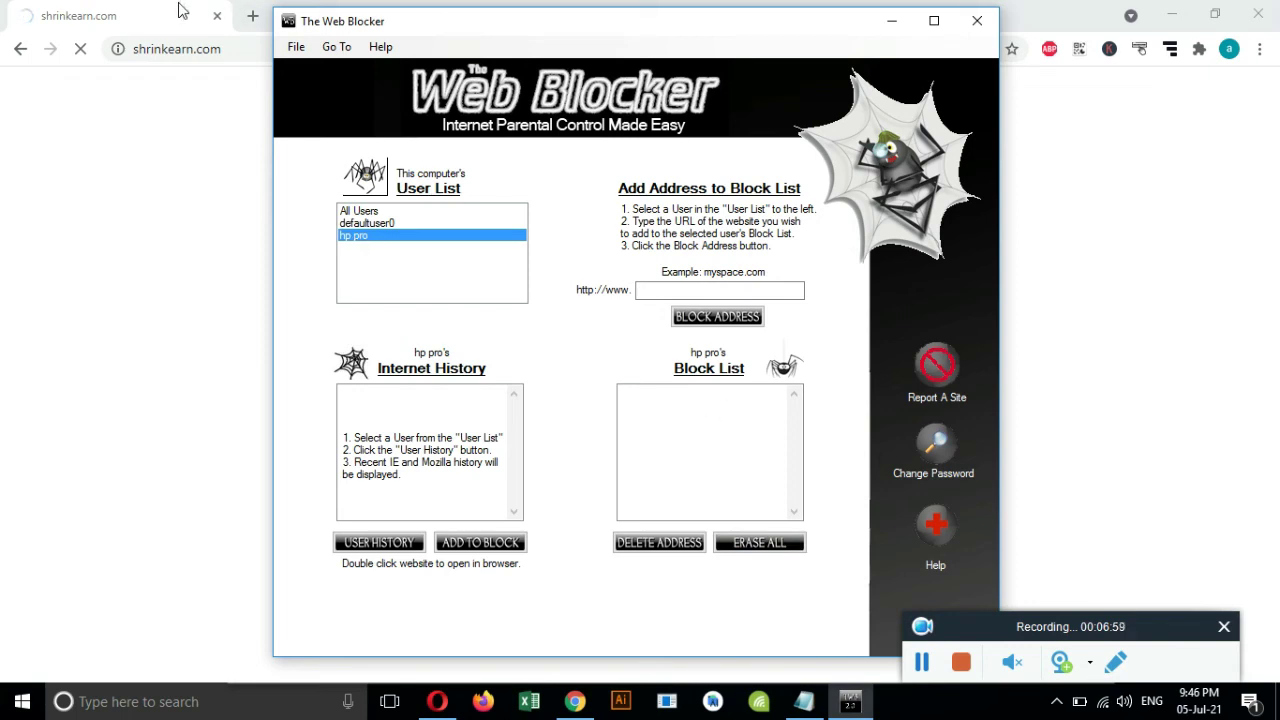
left_click(921, 662)
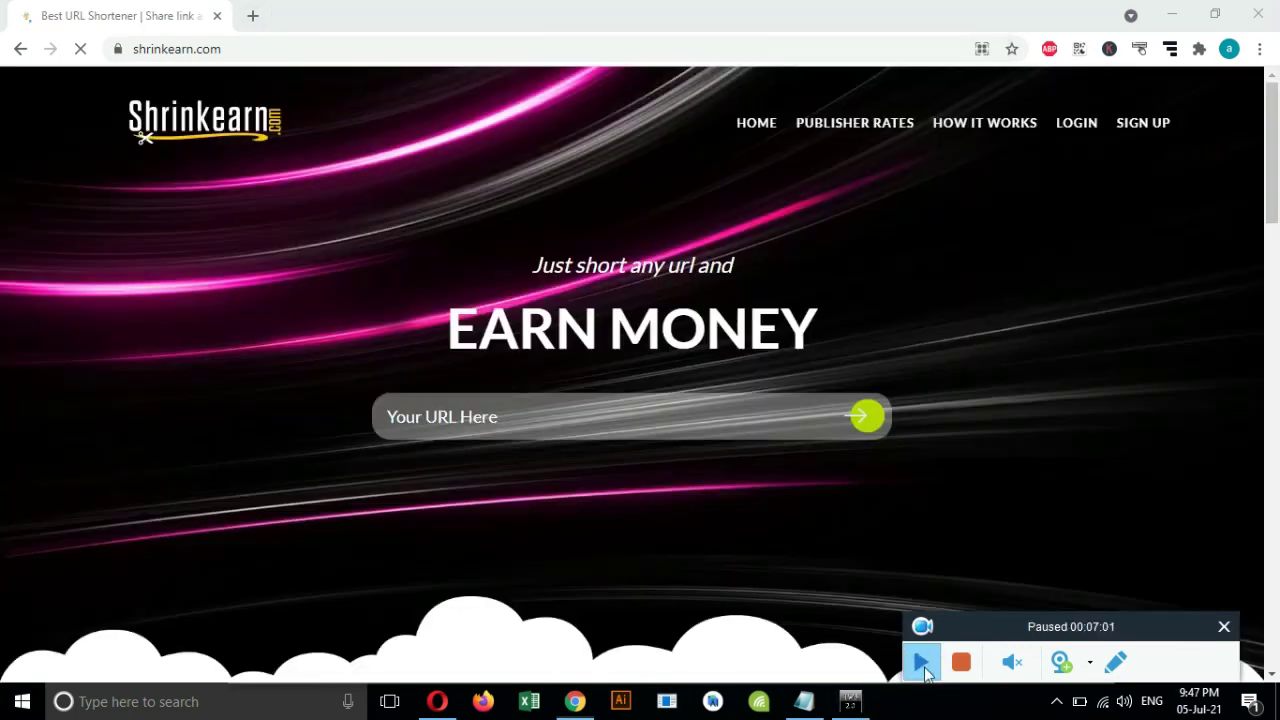
left_click(921, 662)
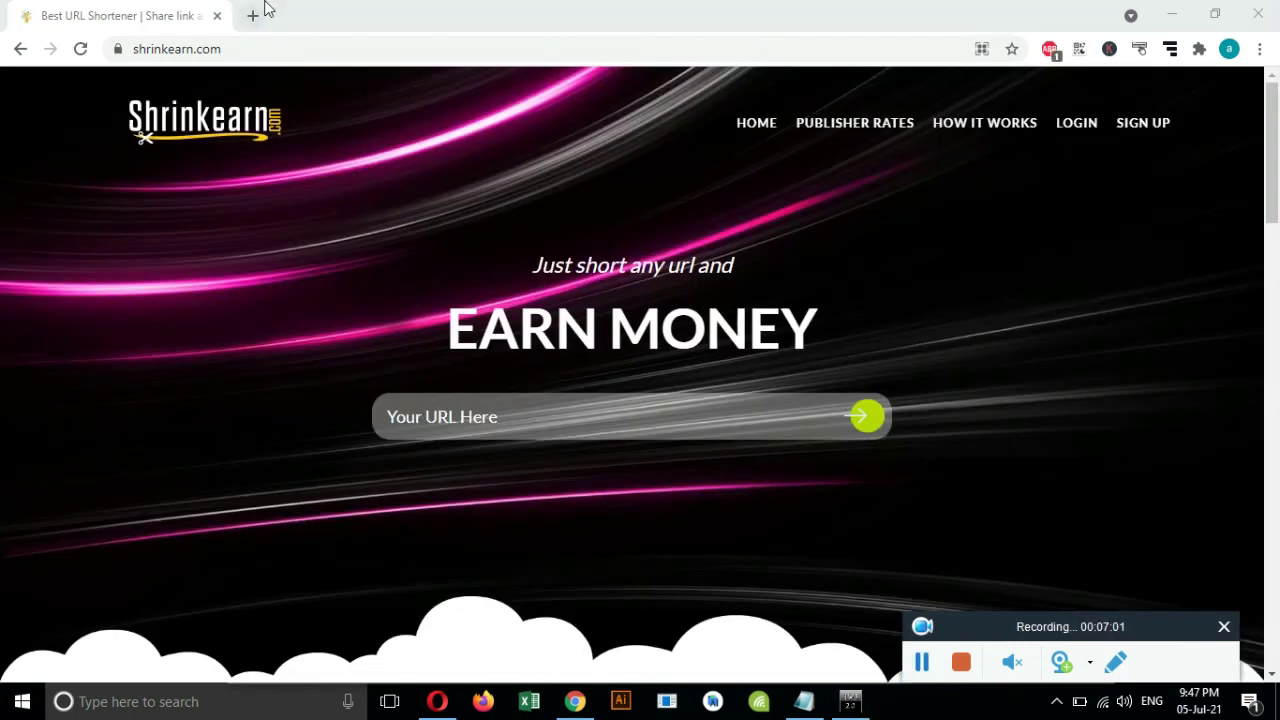
Reload shrinkearn.com to confirm it now loads unblocked.
left_click(257, 40)
key("Return")
left_click(291, 46)
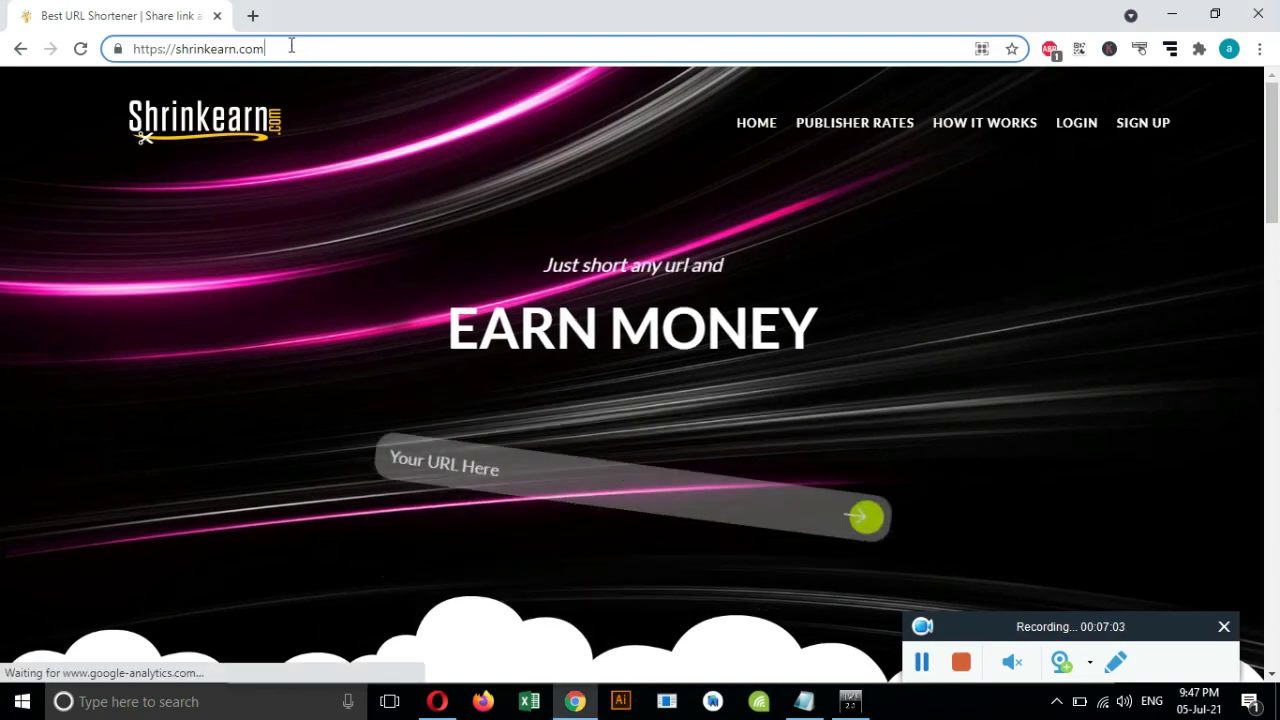
Open google.com in a new tab, then bring the Notepad notes back to the front.
left_click(253, 16)
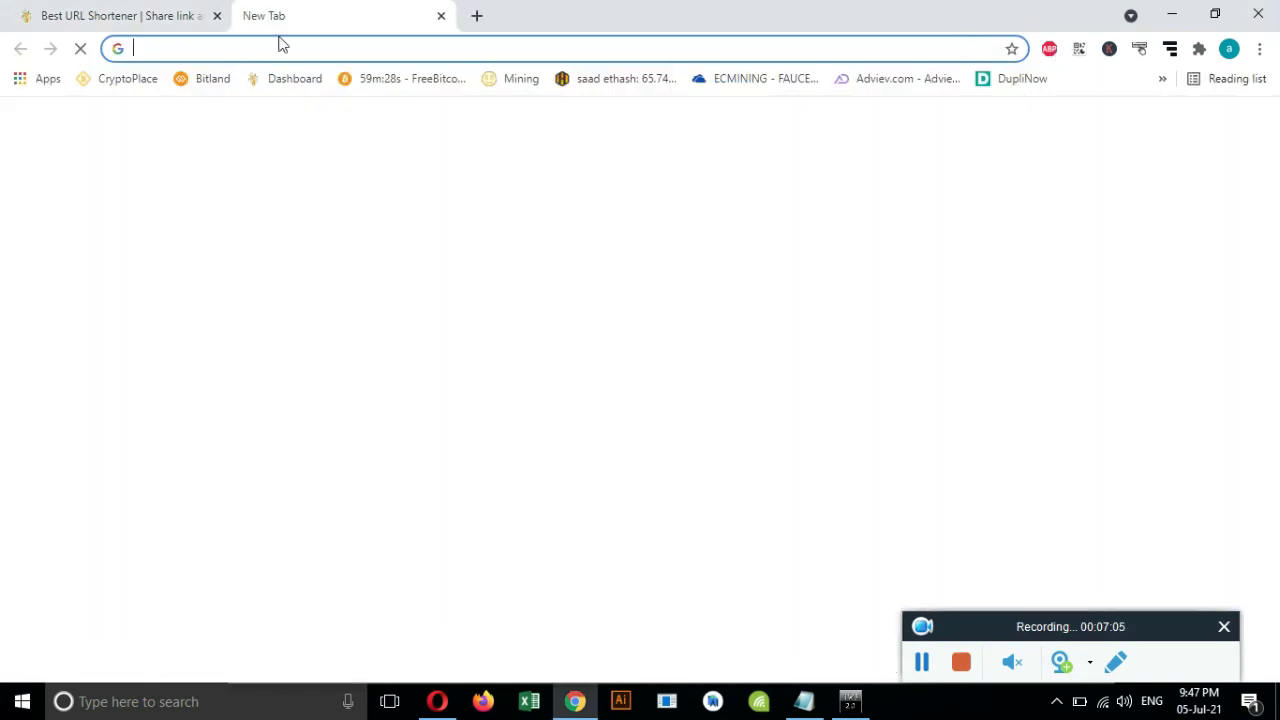
type("g")
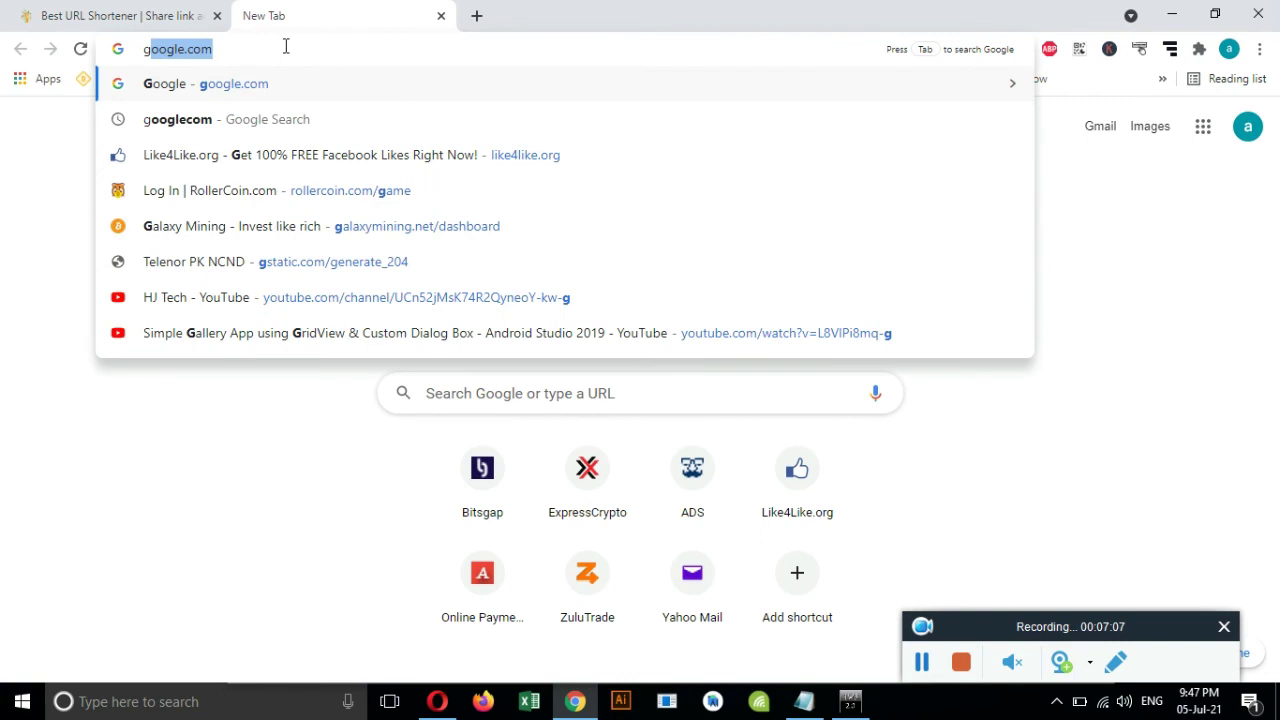
key("Return")
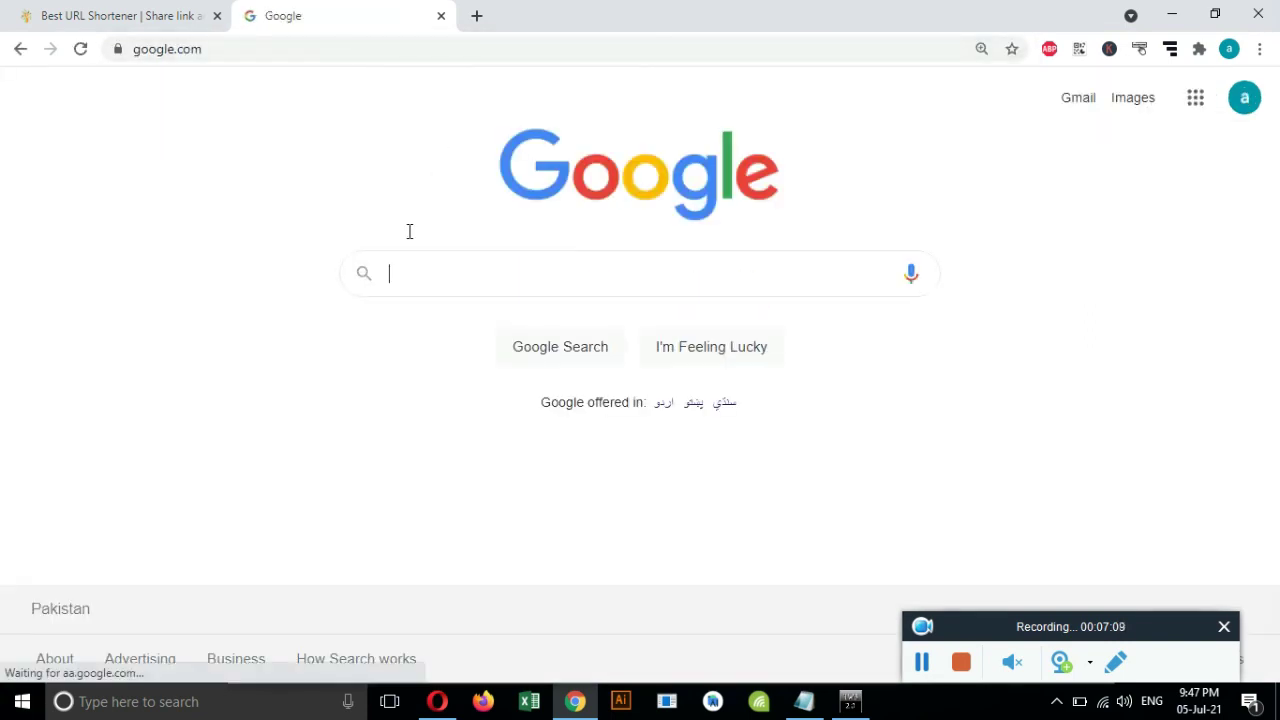
left_click(804, 701)
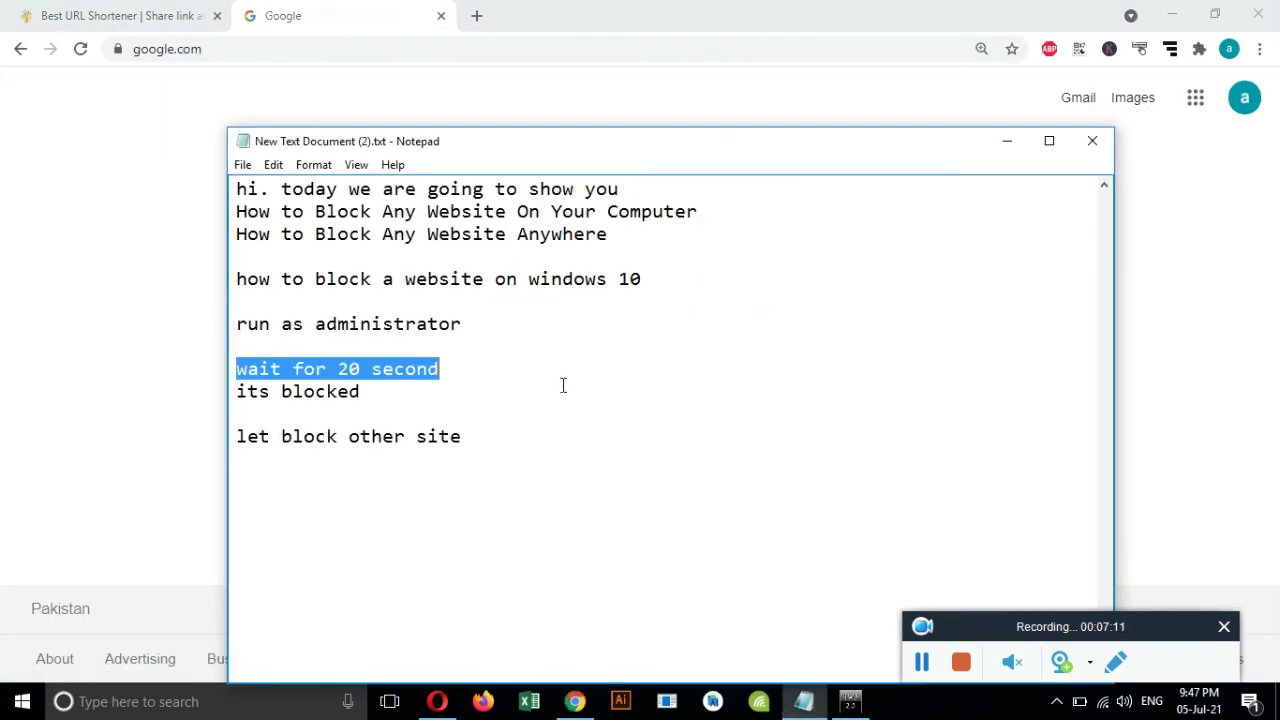
Add the line 'its free and without password no one can find or access' and insert 'on the' after 'password'.
left_click(508, 432)
key("Return")
key("Return")
type("its free and ")
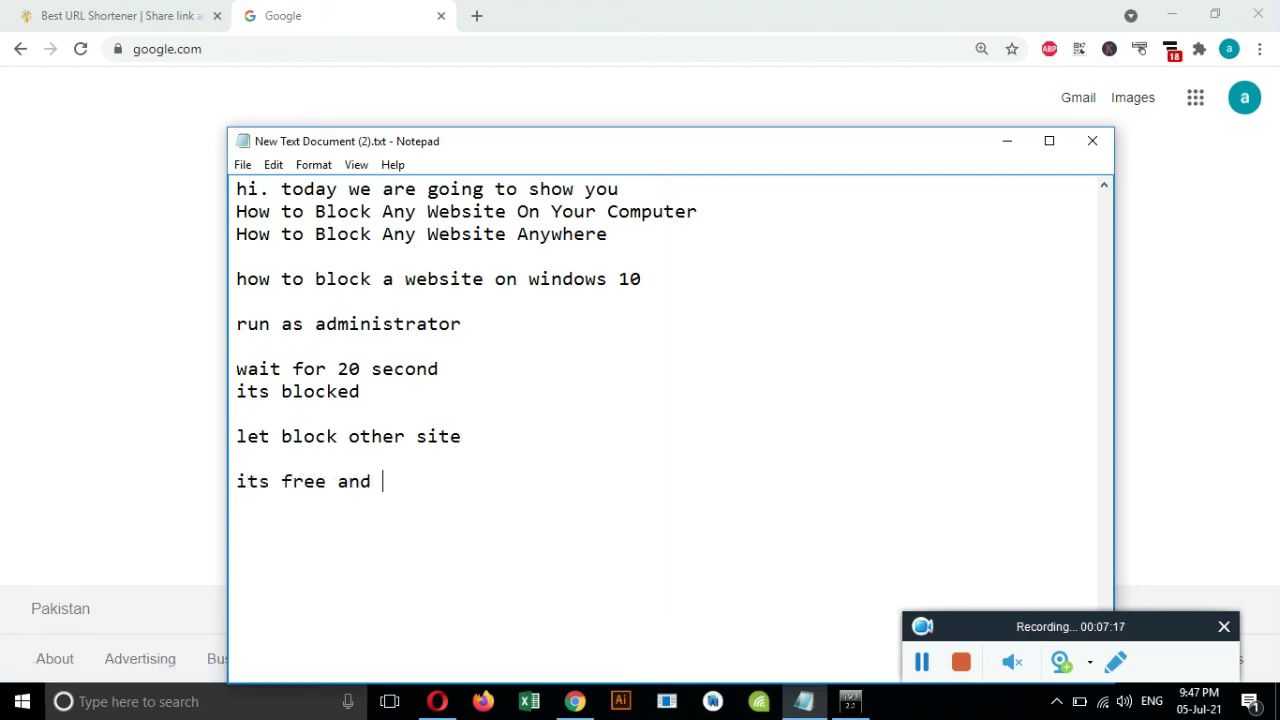
type("without passwor")
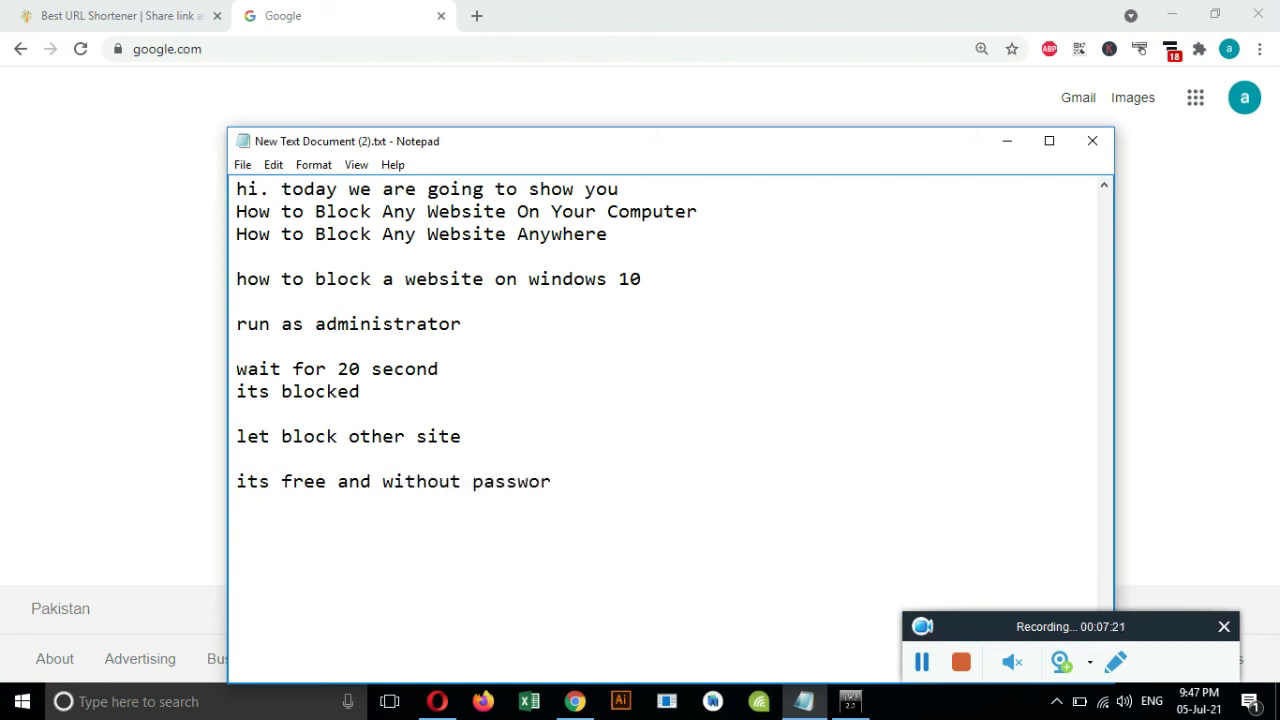
type("d no one can fin")
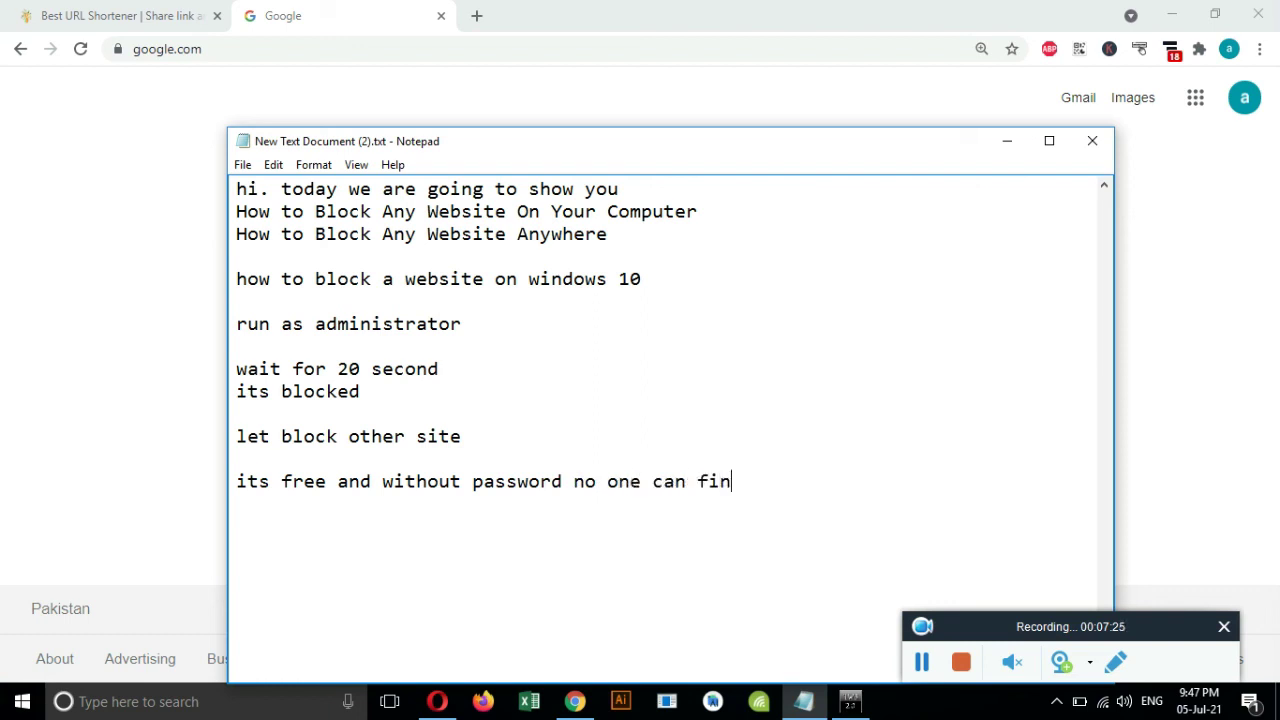
type("d or access")
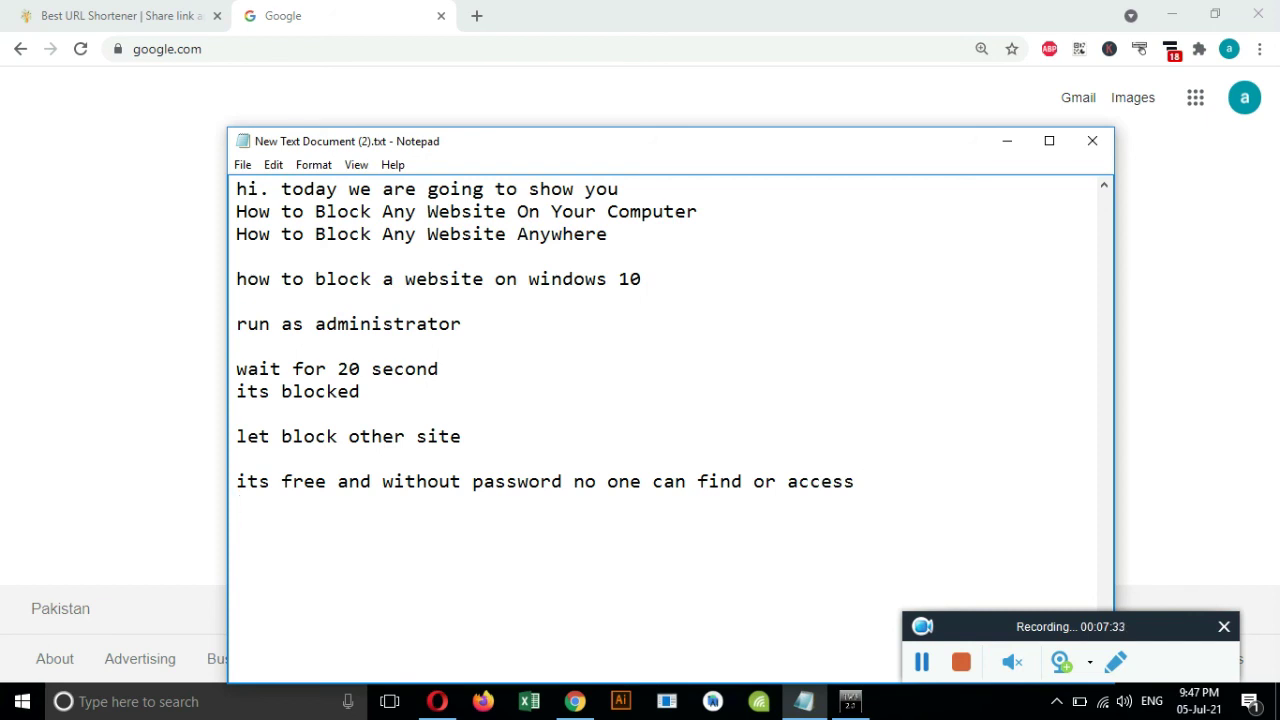
left_click(920, 660)
left_click(564, 482)
type("on the")
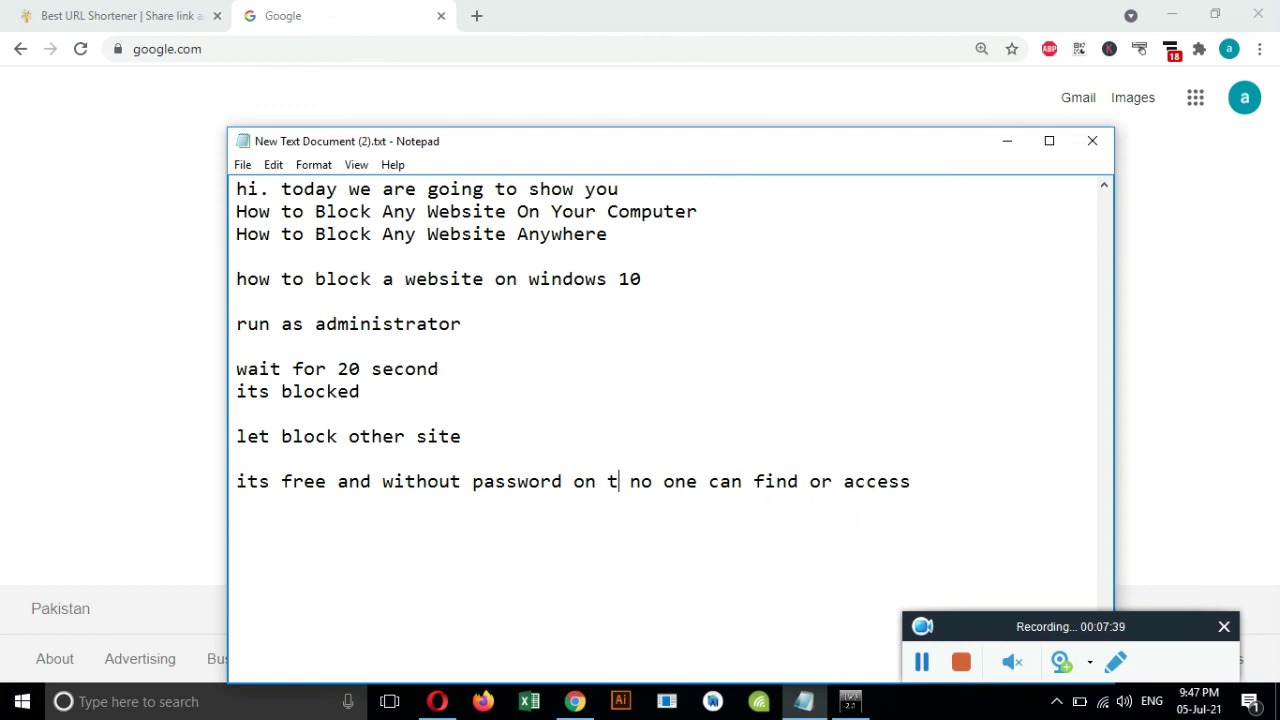
type(" beg")
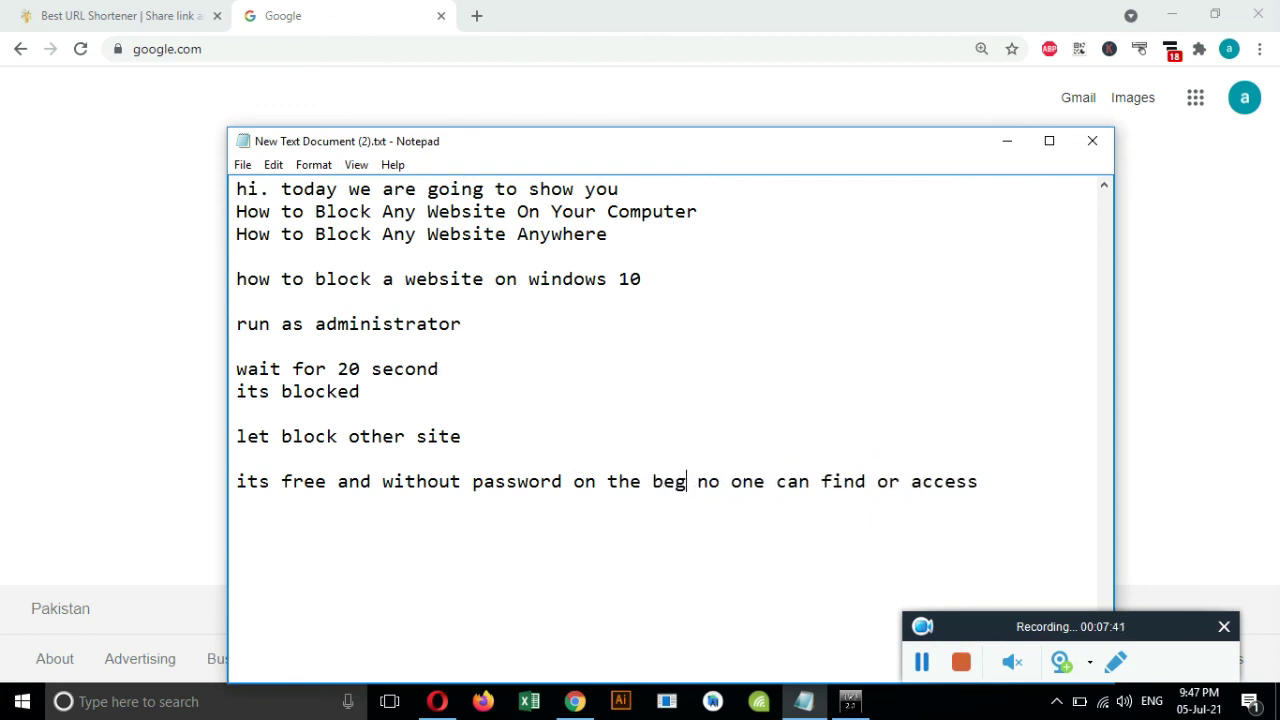